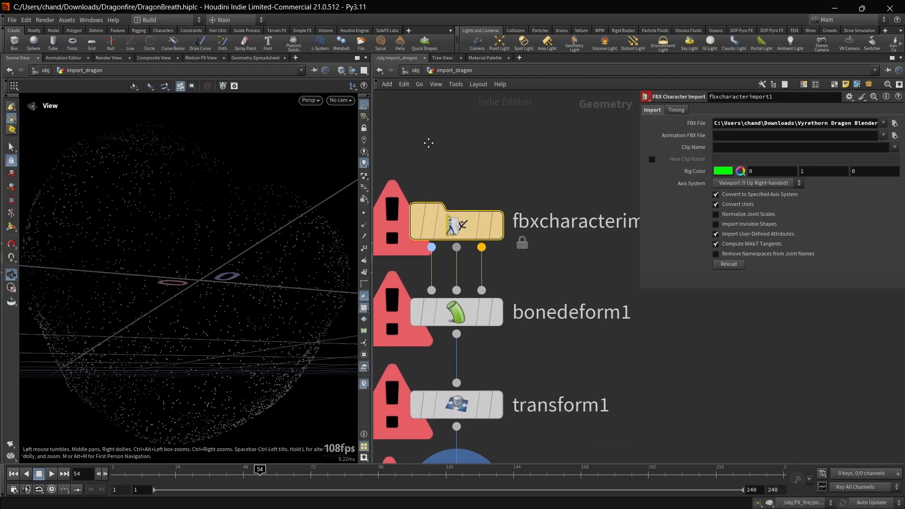
# Check the FBX file path of the fbxcharacterimport1 node through to the end of the file name
pyautogui.scroll(5, 420, 160)
pyautogui.scroll(-4, 422, 161)
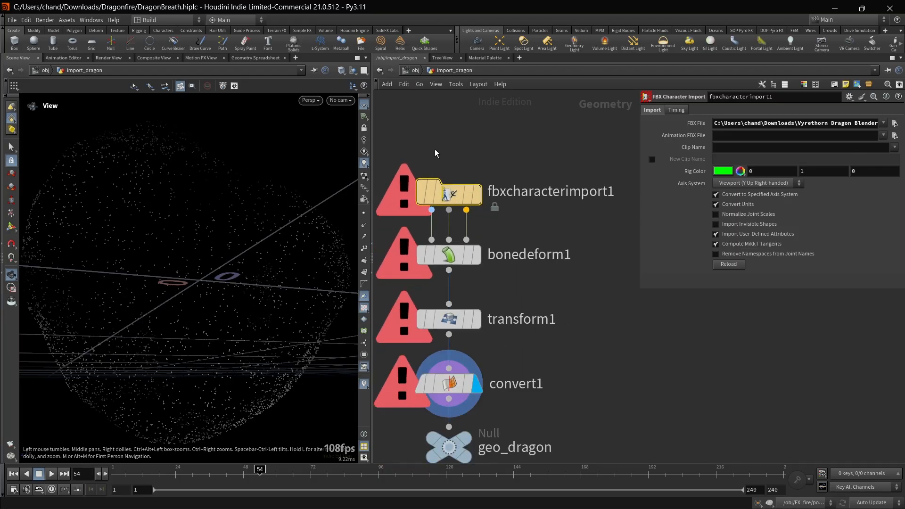
pyautogui.scroll(3, 456, 138)
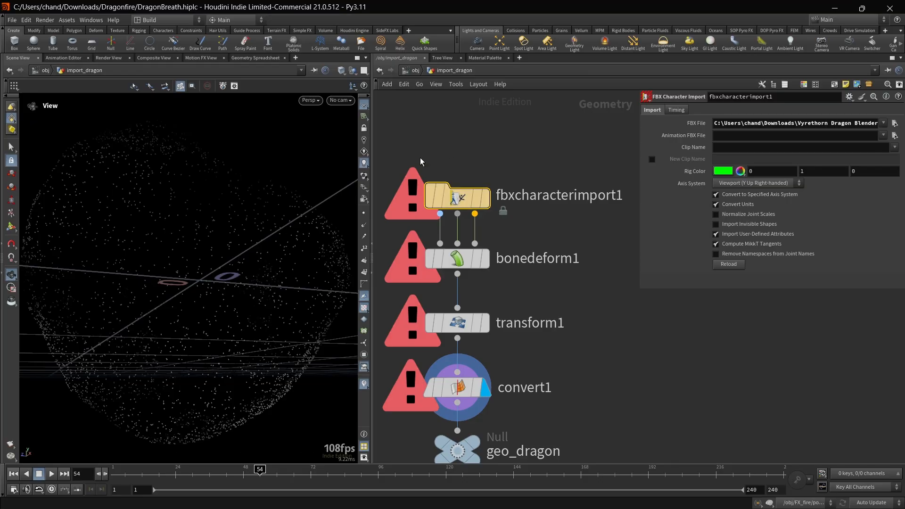
pyautogui.moveTo(456, 200)
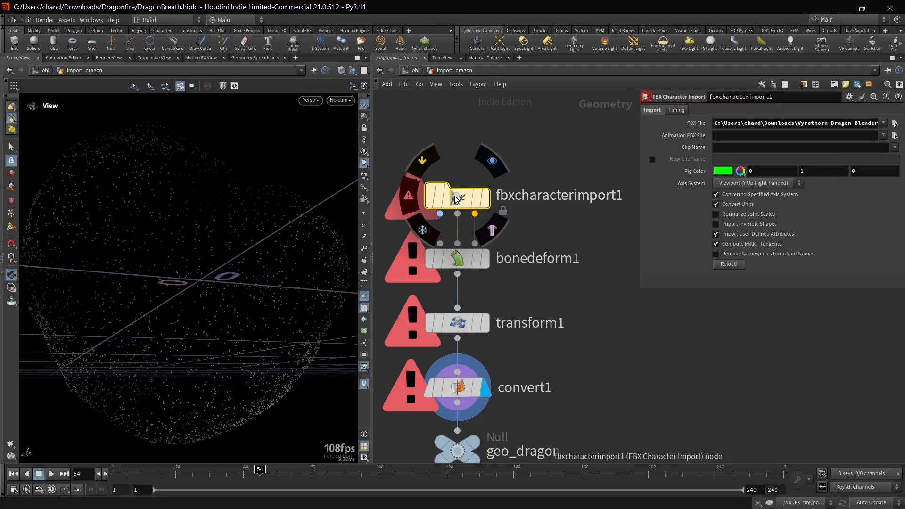
pyautogui.click(771, 122)
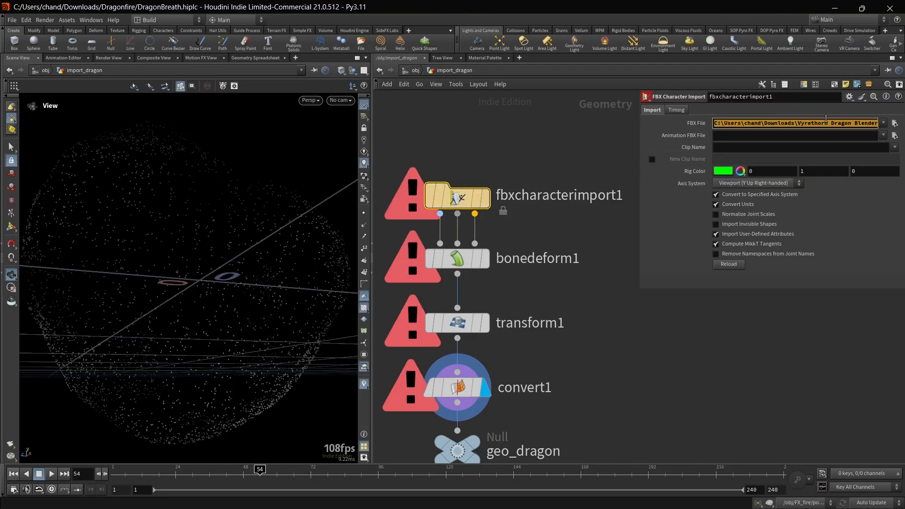
pyautogui.press('End')
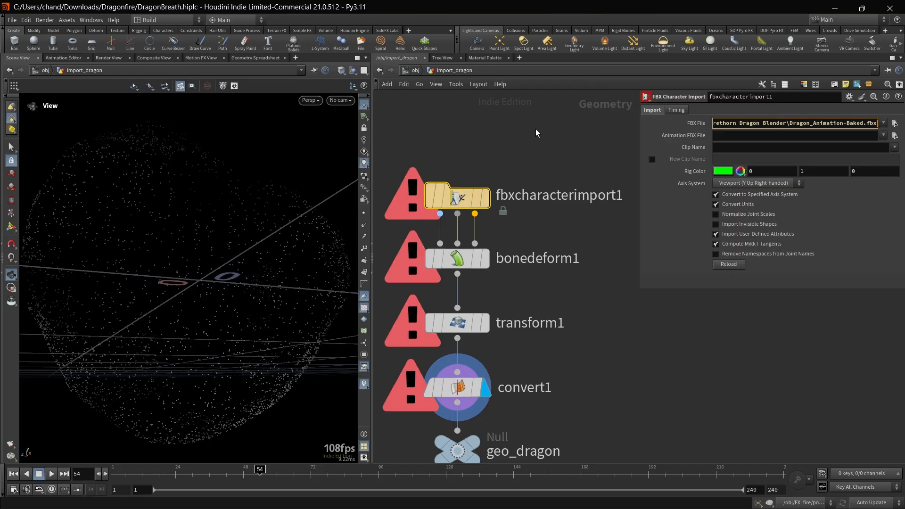
pyautogui.press('Return')
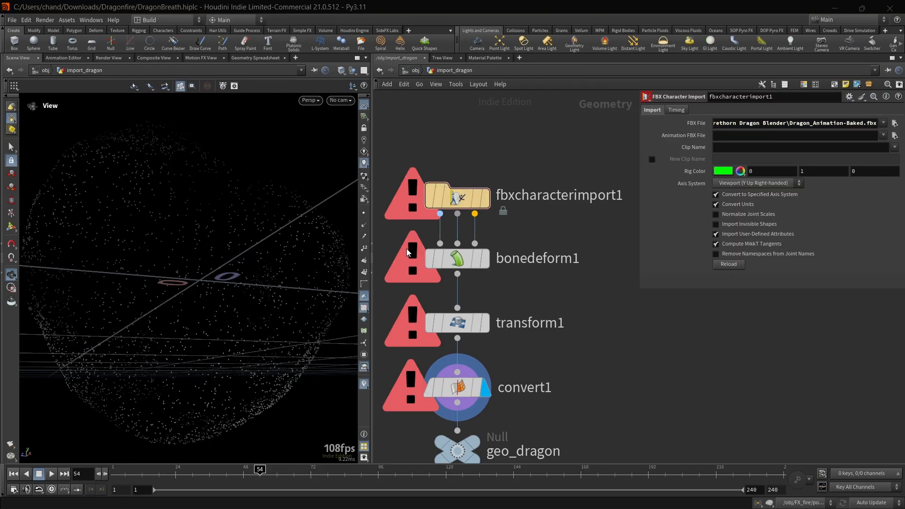
pyautogui.click(97, 160)
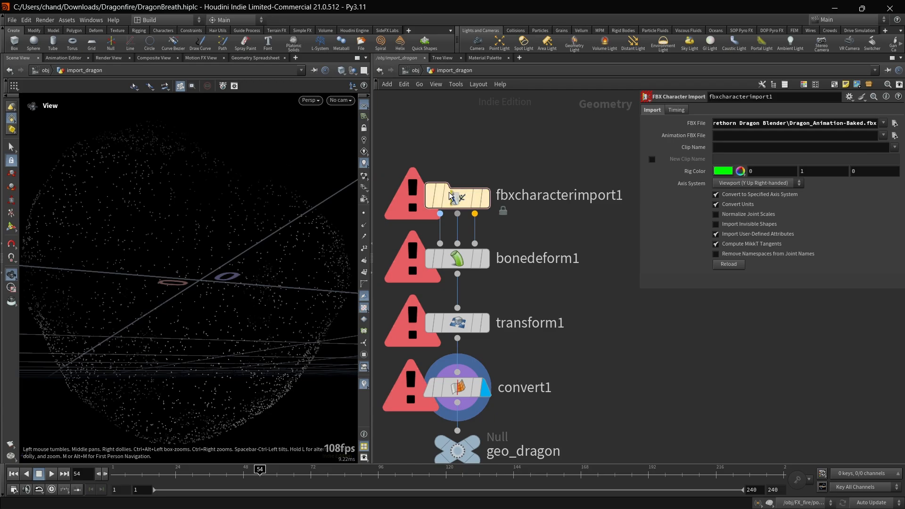
# Select the bonedeform1 node, show its output in the viewport and look over the scene around the origin
pyautogui.click(464, 259)
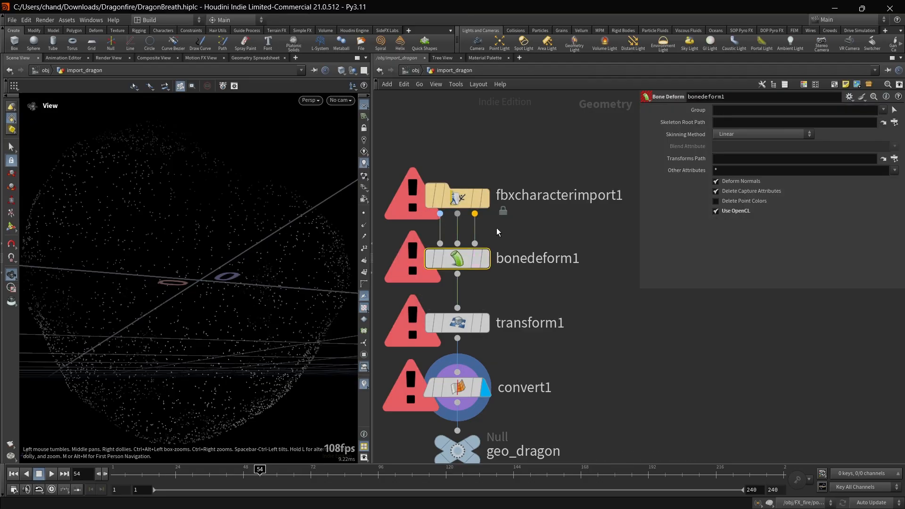
pyautogui.moveTo(162, 161); pyautogui.dragTo(185, 196)
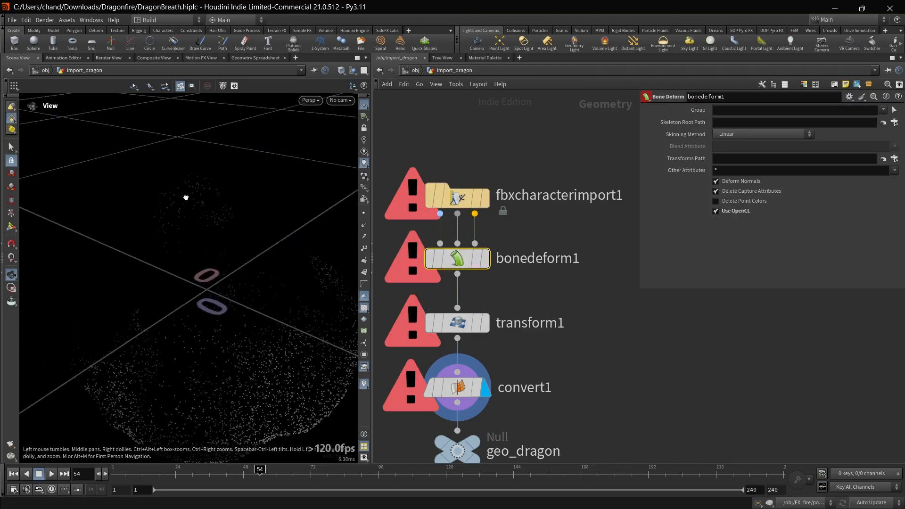
pyautogui.click(484, 259)
pyautogui.moveTo(253, 241); pyautogui.dragTo(147, 280)
pyautogui.moveTo(147, 280); pyautogui.dragTo(121, 378, button='middle')
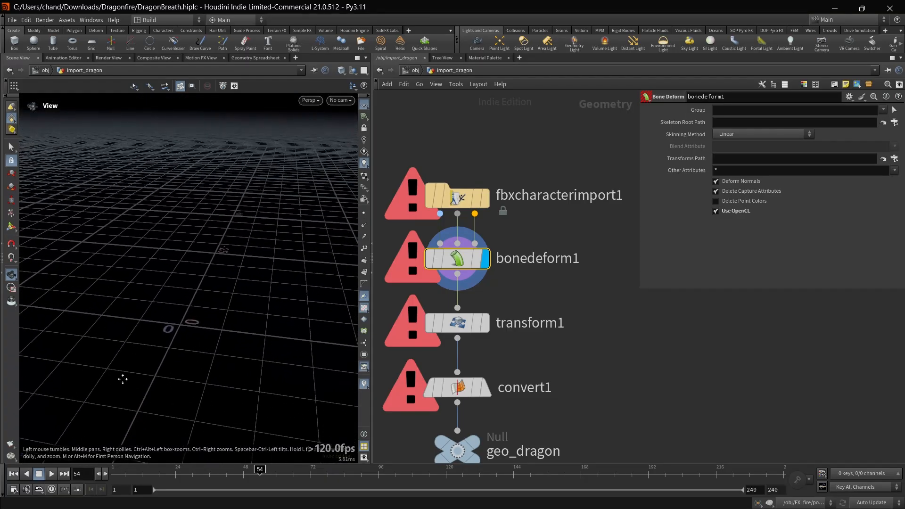
pyautogui.scroll(-2, 136, 339)
# Switch the displayed node to transform1 and check its uniform scale
pyautogui.click(451, 193)
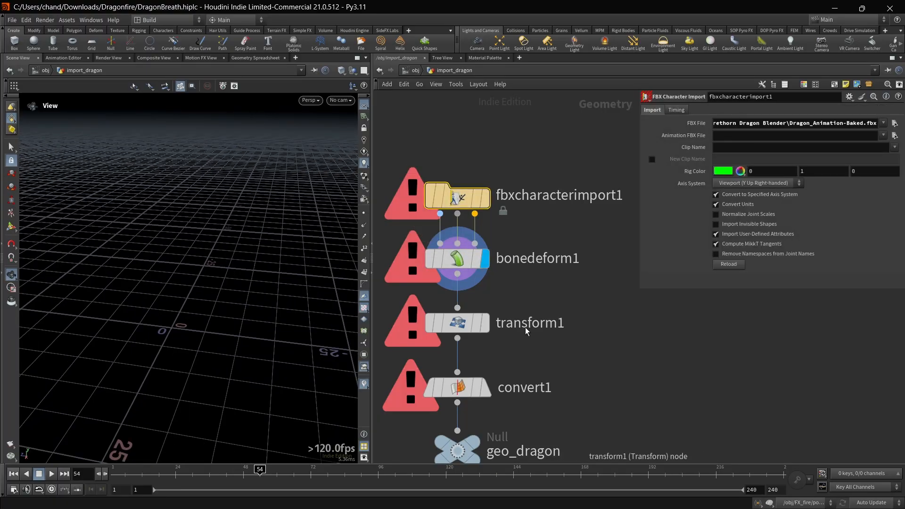
pyautogui.click(482, 325)
pyautogui.click(474, 329)
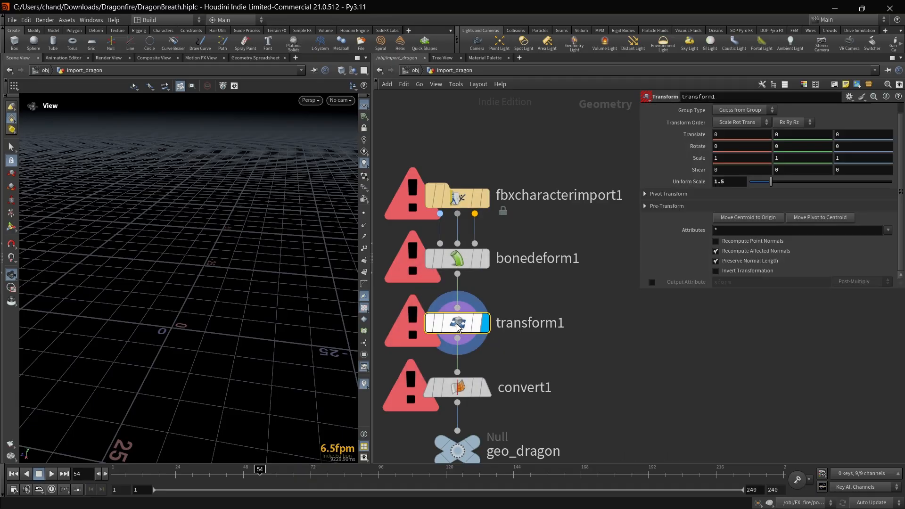
pyautogui.click(729, 183)
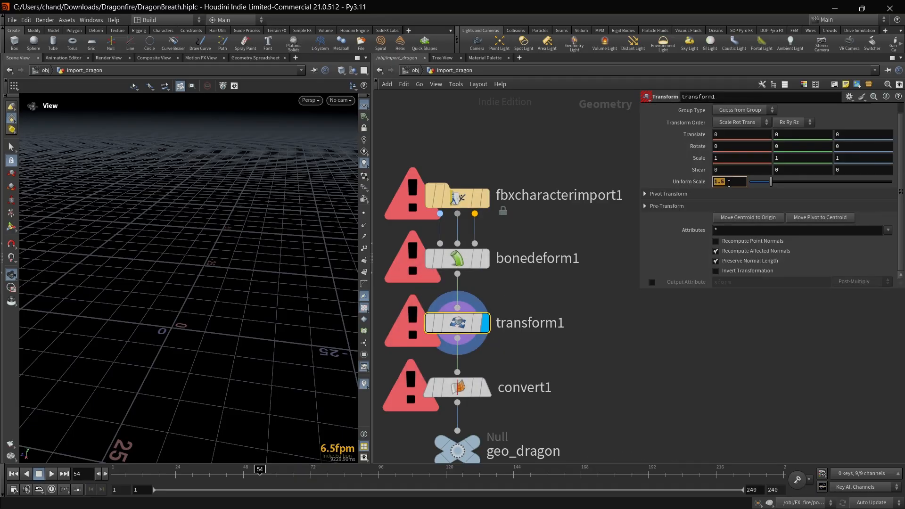
pyautogui.click(536, 153)
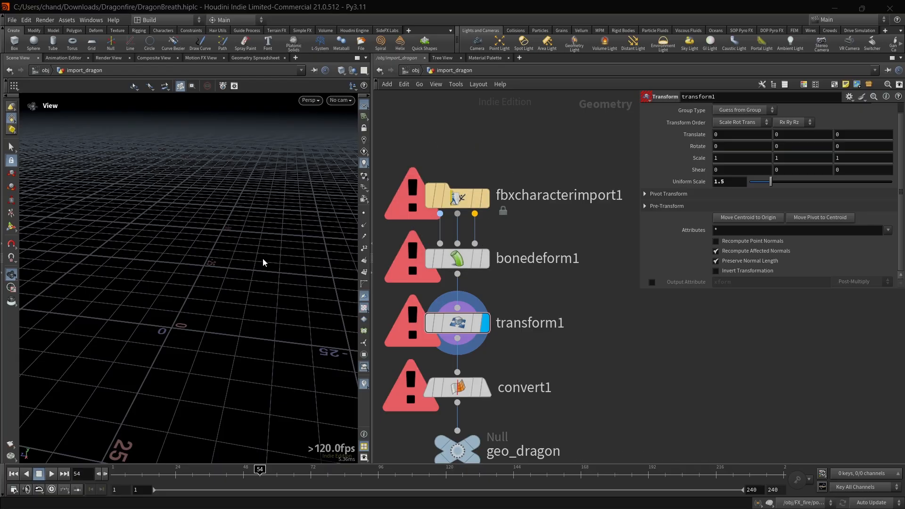
pyautogui.click(163, 268)
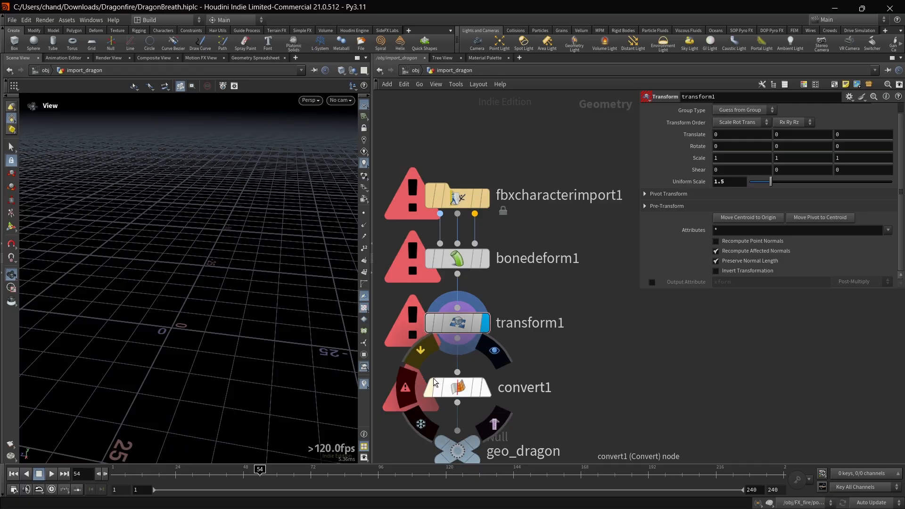
# Inspect the settings of the convert1 node and the geo_dragon null below it
pyautogui.click(451, 390)
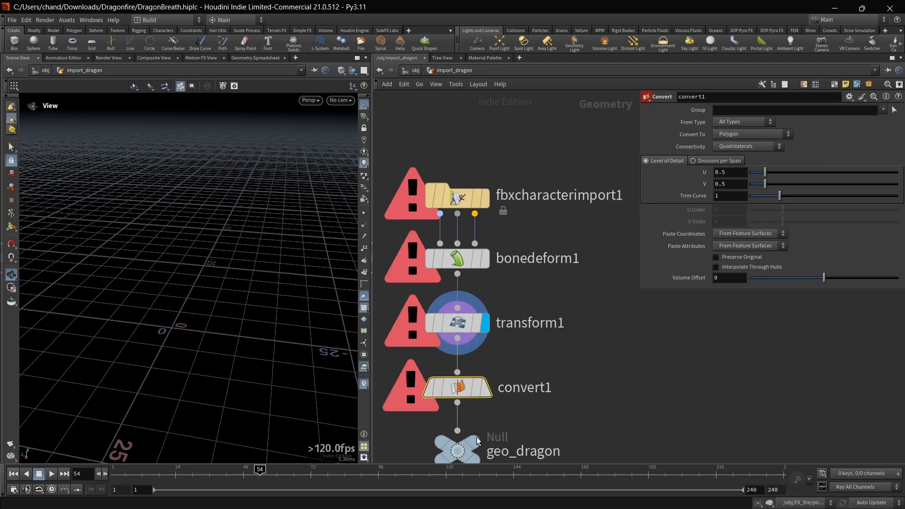
pyautogui.click(459, 459)
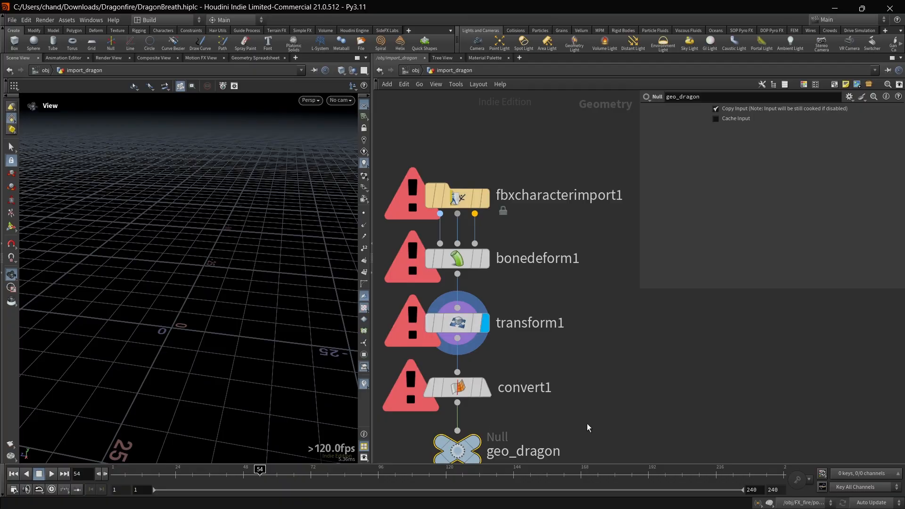
pyautogui.press('F2')
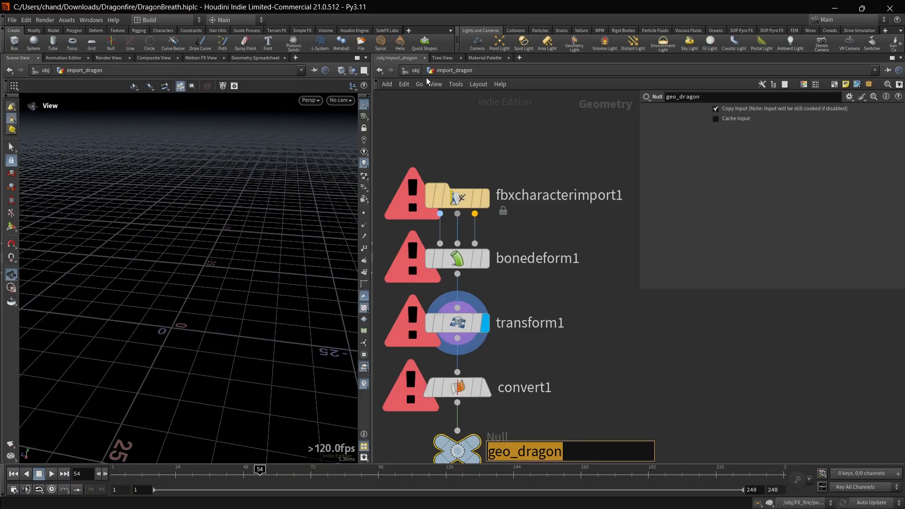
# Return to the object level and enter the FX_fire geometry network
pyautogui.click(414, 70)
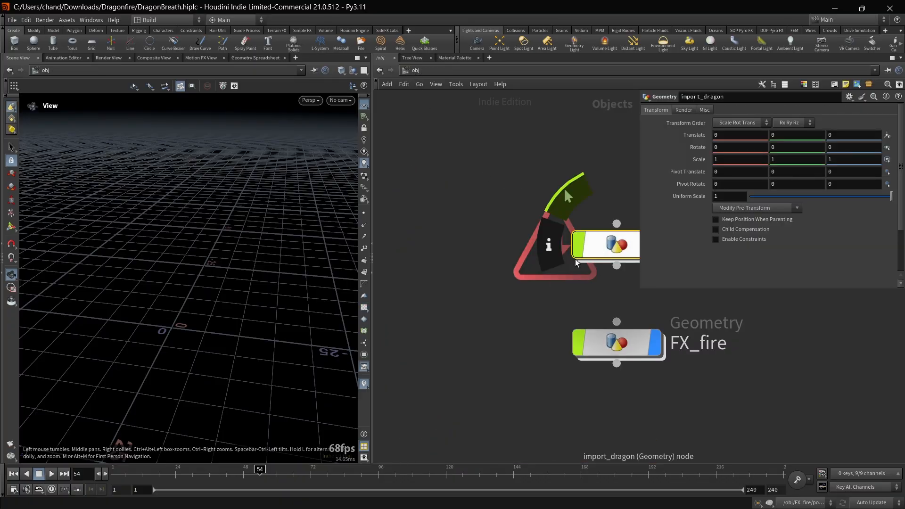
pyautogui.moveTo(464, 331); pyautogui.dragTo(411, 364, button='middle')
pyautogui.scroll(1, 411, 364)
pyautogui.doubleClick(620, 316)
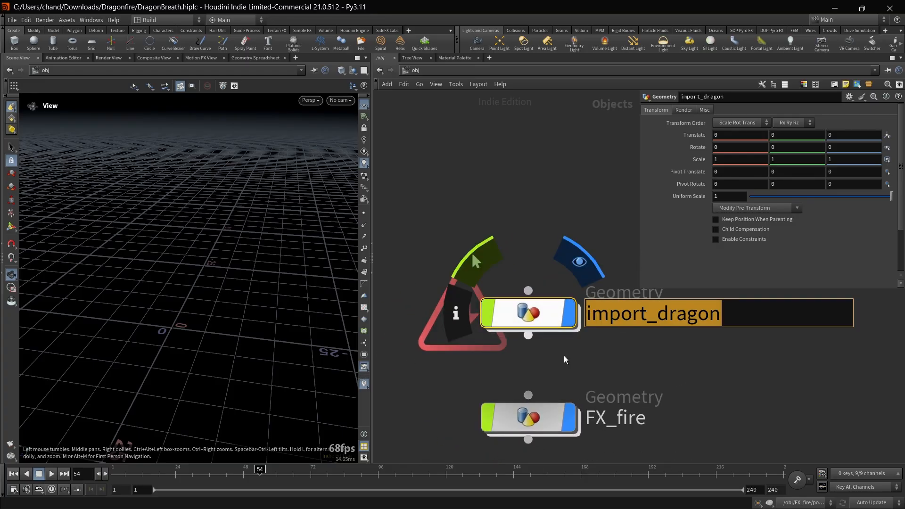
pyautogui.doubleClick(621, 424)
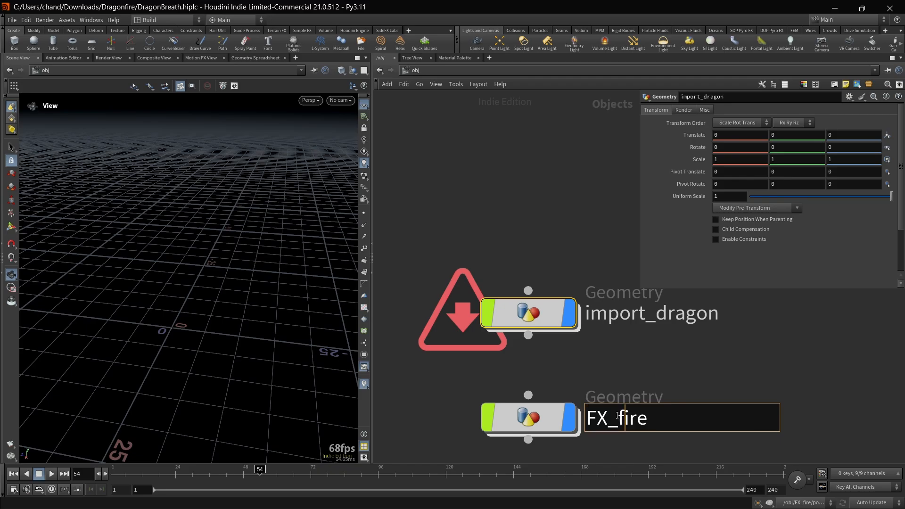
pyautogui.click(570, 193)
pyautogui.click(519, 417)
pyautogui.doubleClick(520, 417)
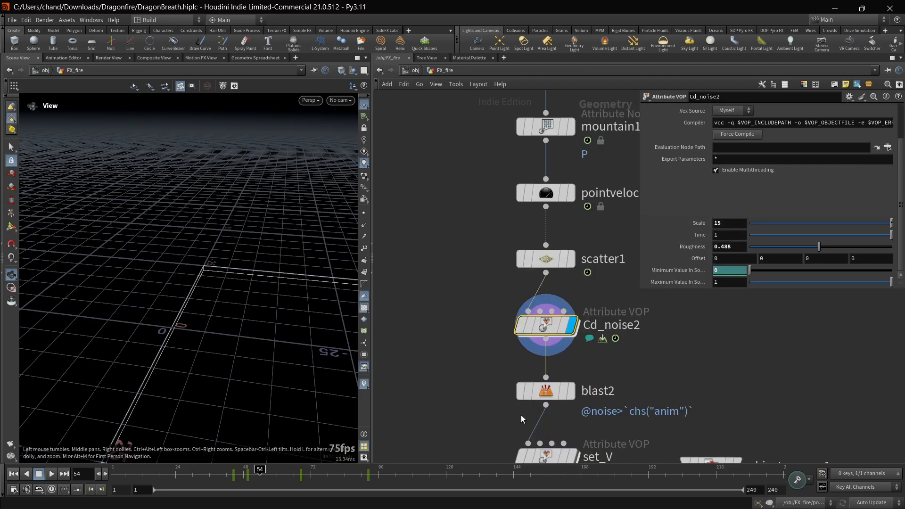
# Display the sphere1 node at the start of the fire source chain and frame it in the viewport
pyautogui.scroll(4, 449, 322)
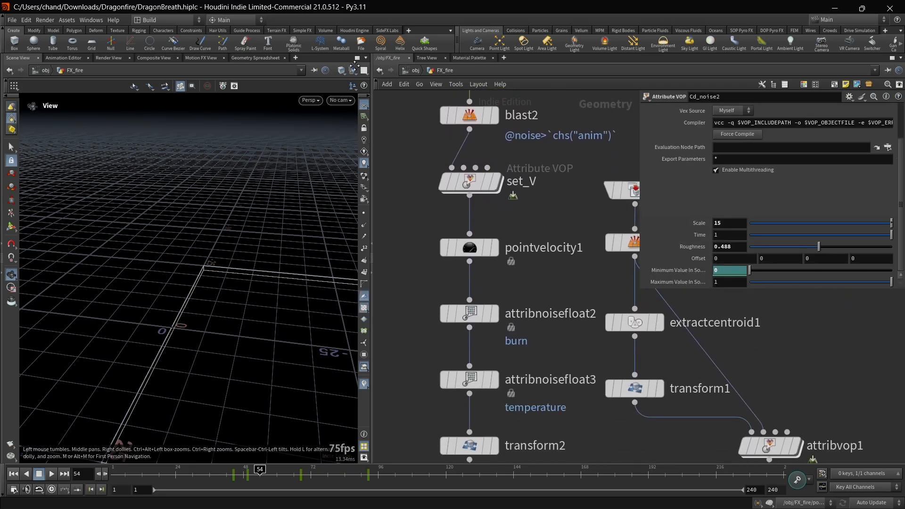
pyautogui.moveTo(435, 438); pyautogui.dragTo(445, 309, button='middle')
pyautogui.moveTo(567, 367); pyautogui.dragTo(452, 281)
pyautogui.moveTo(523, 268); pyautogui.dragTo(594, 475, button='middle')
pyautogui.moveTo(461, 116); pyautogui.dragTo(429, 424, button='middle')
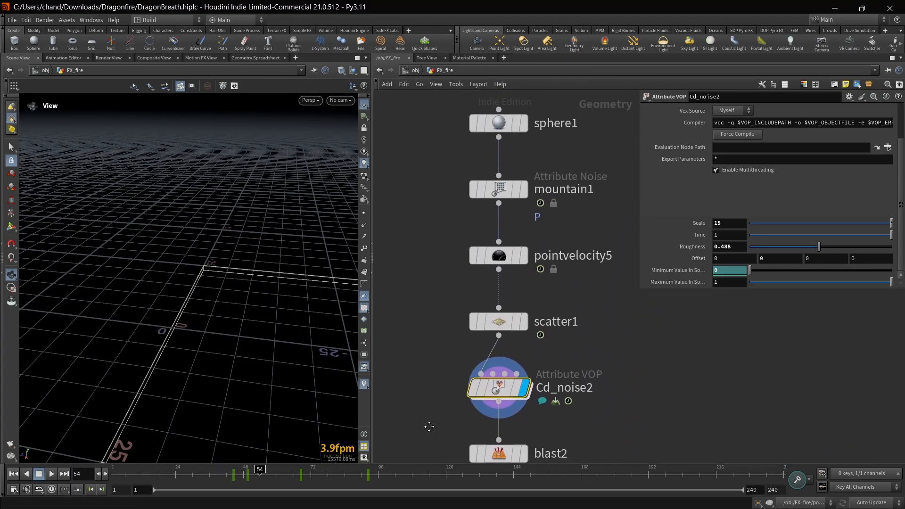
pyautogui.click(490, 129)
pyautogui.press('f')
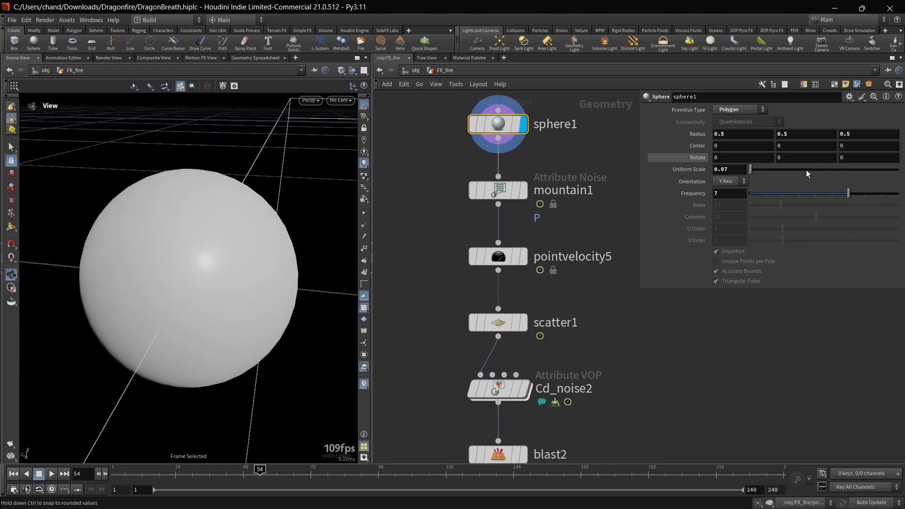
# Try a frequency of 3 on the sphere, and set it back to 7
pyautogui.doubleClick(735, 169)
pyautogui.moveTo(822, 194); pyautogui.dragTo(782, 211)
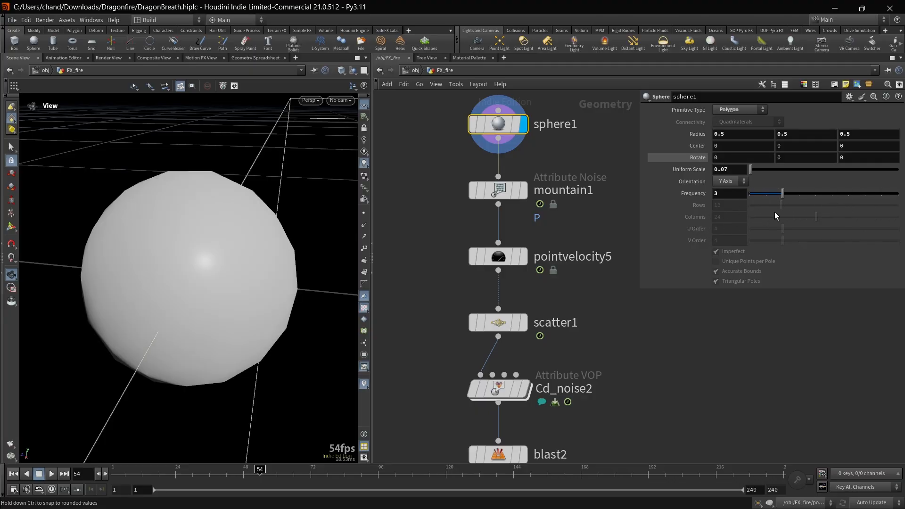
pyautogui.click(723, 194)
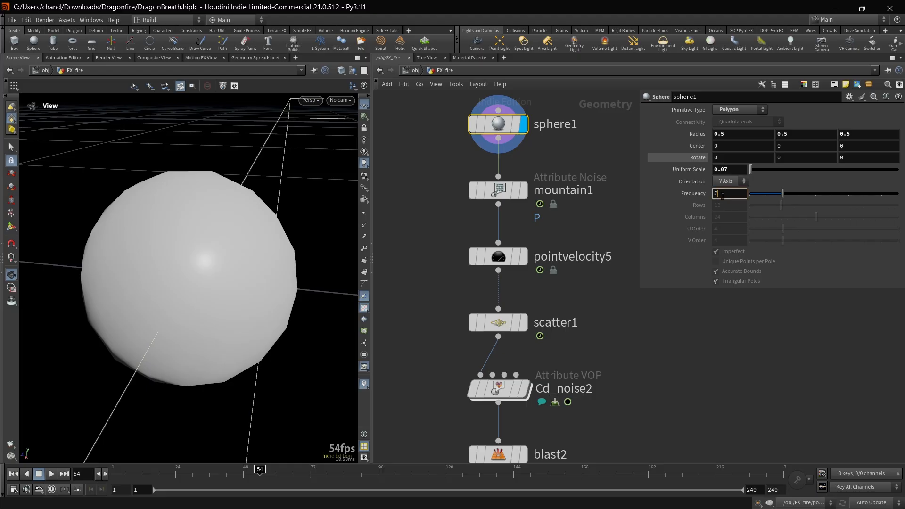
pyautogui.write('7')
pyautogui.press('Return')
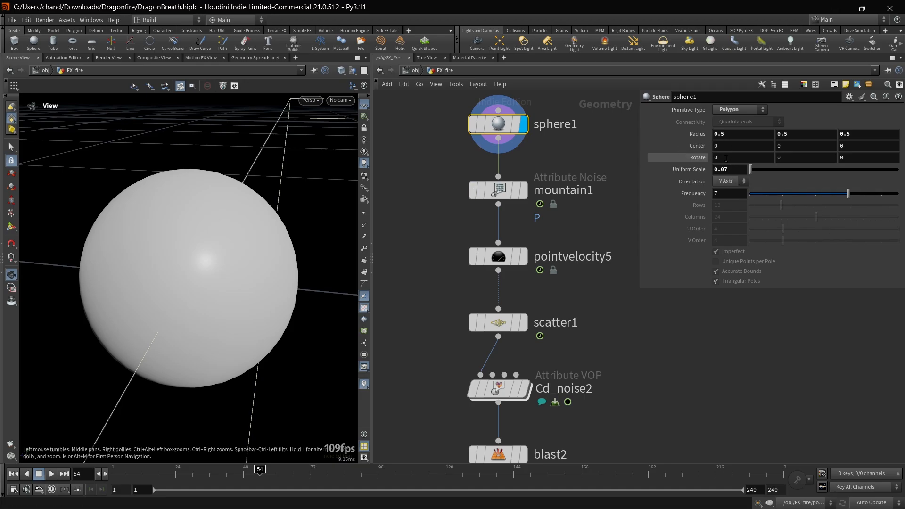
# Set the sphere's uniform scale to 1 and all three radius values to 0.035
pyautogui.click(733, 132)
pyautogui.moveTo(751, 171)
pyautogui.mouseDown()
pyautogui.moveTo(863, 177)
pyautogui.moveTo(845, 167)
pyautogui.moveTo(744, 169)
pyautogui.mouseUp()
pyautogui.doubleClick(729, 170)
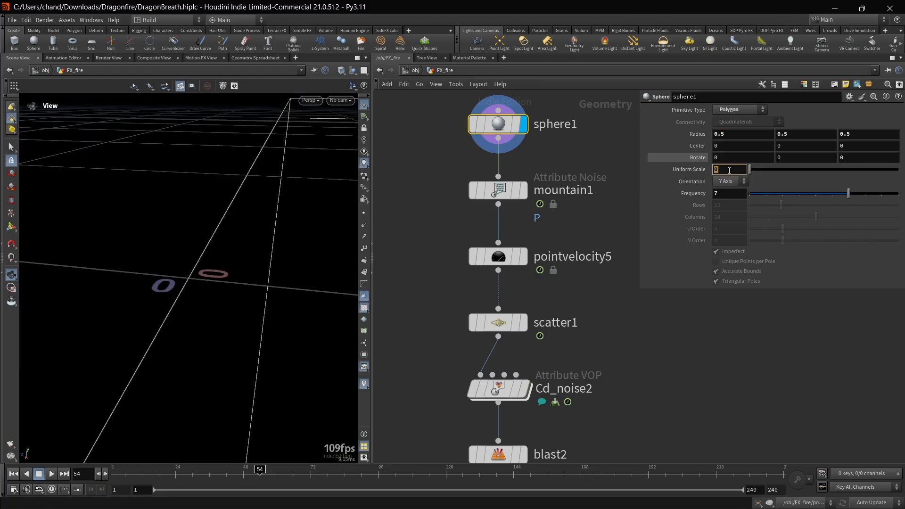
pyautogui.press('Return')
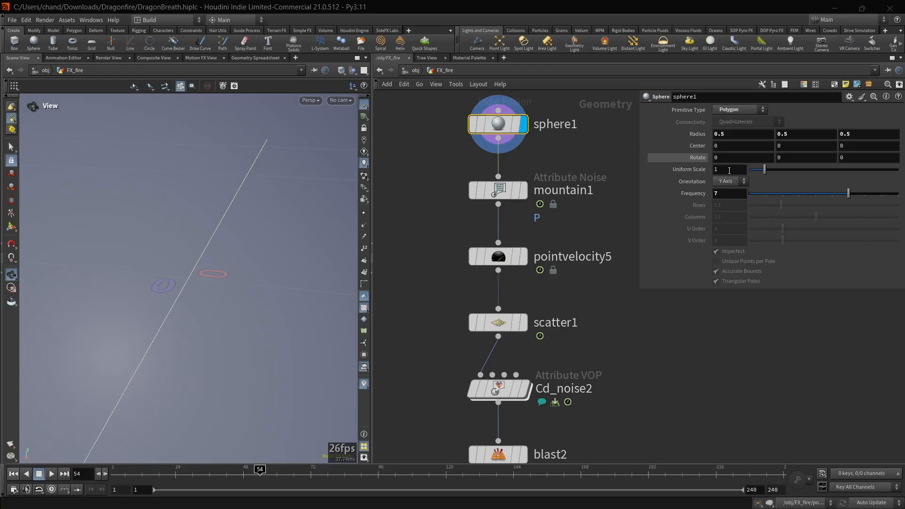
pyautogui.click(751, 133)
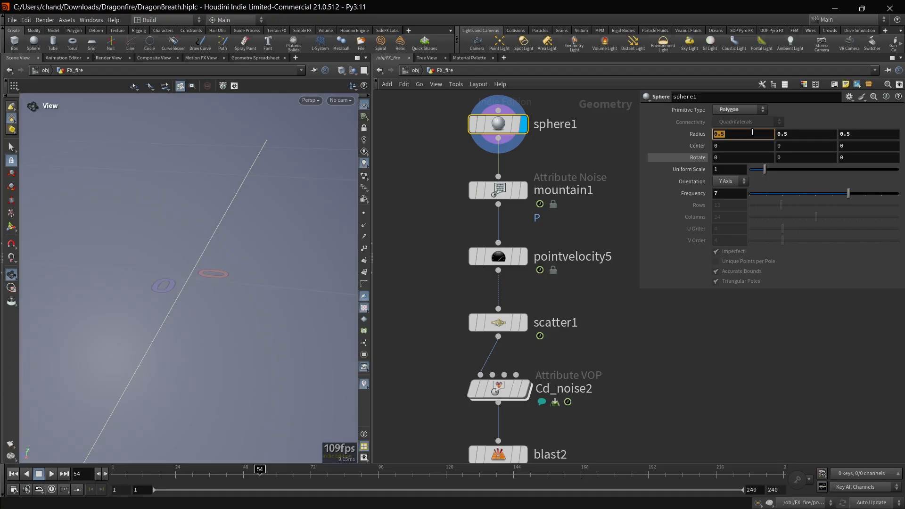
pyautogui.write('v')
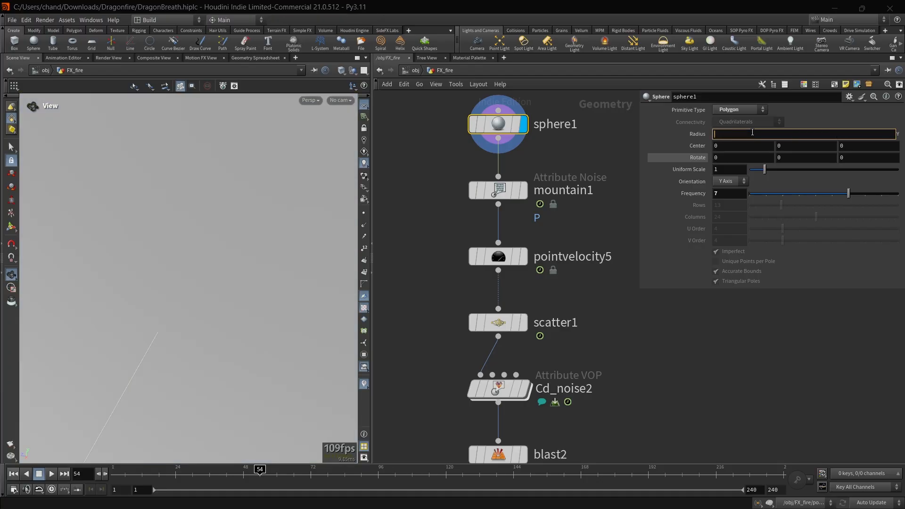
pyautogui.write('0.035')
pyautogui.press('Return')
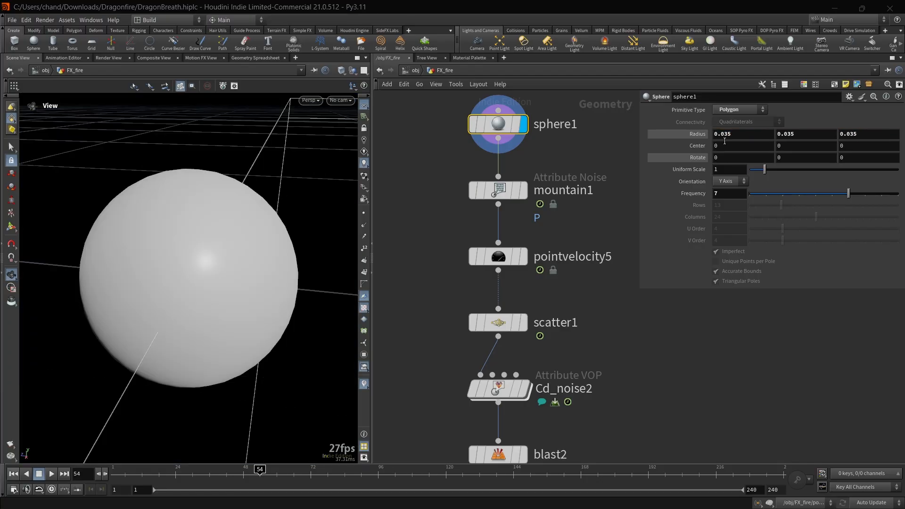
# Frame the resized sphere and display the mountain1 attribute noise node with its settings
pyautogui.moveTo(135, 279); pyautogui.dragTo(57, 185)
pyautogui.press('f')
pyautogui.moveTo(136, 211); pyautogui.dragTo(211, 198)
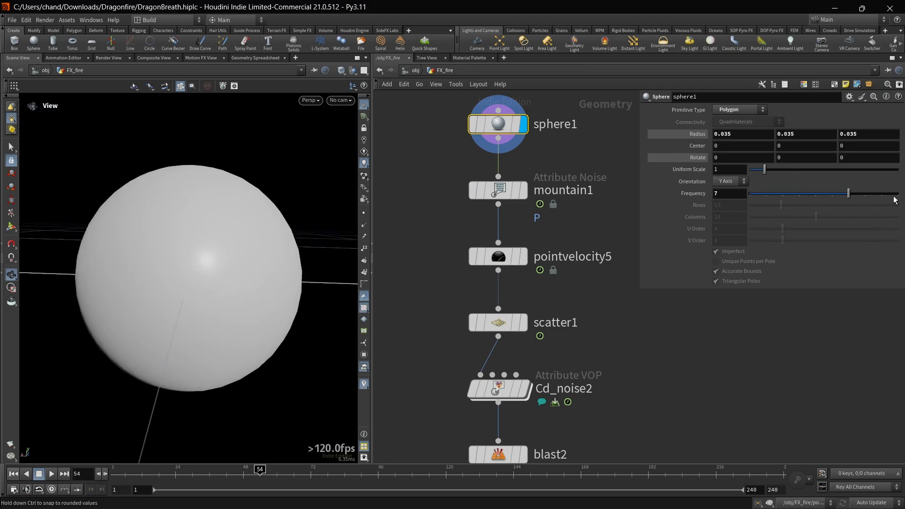
pyautogui.click(514, 190)
pyautogui.click(524, 191)
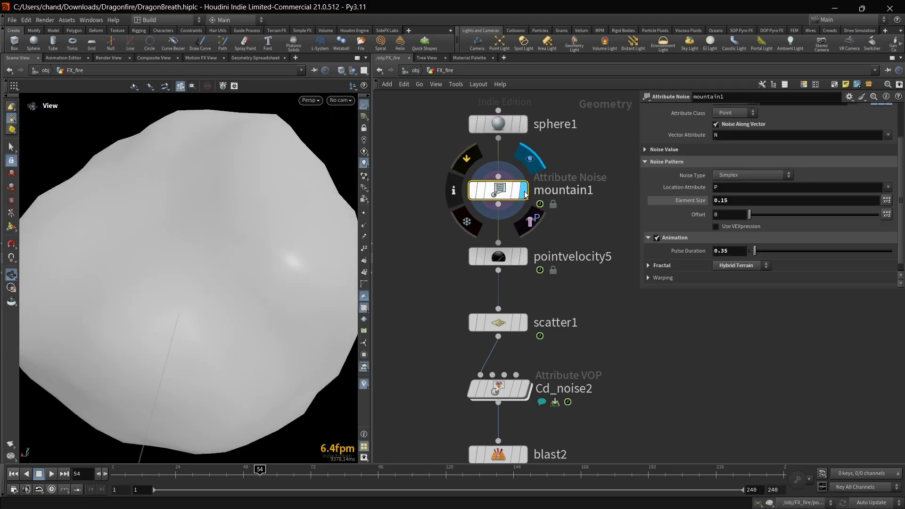
# Frame the noisy sphere and examine mountain1's noise pattern, element size, pulse duration and fractal settings
pyautogui.press('f')
pyautogui.moveTo(171, 234); pyautogui.dragTo(218, 242)
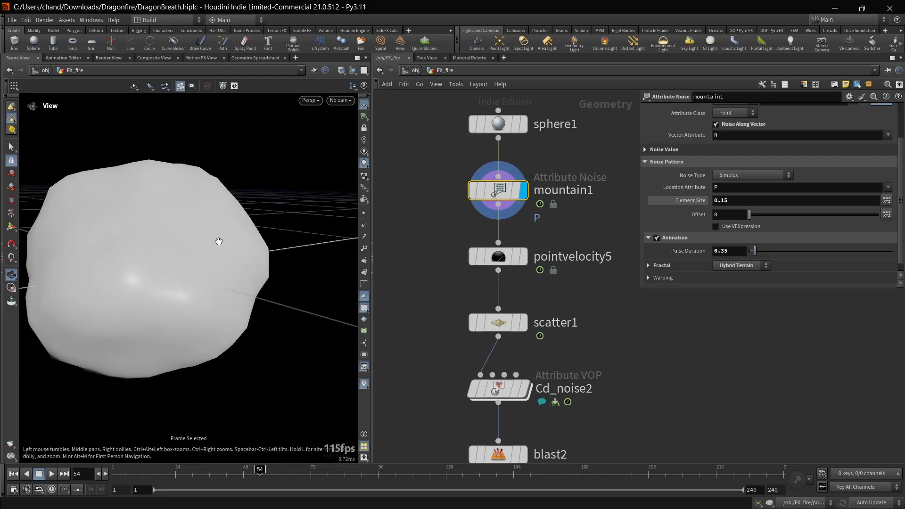
pyautogui.scroll(-1, 740, 231)
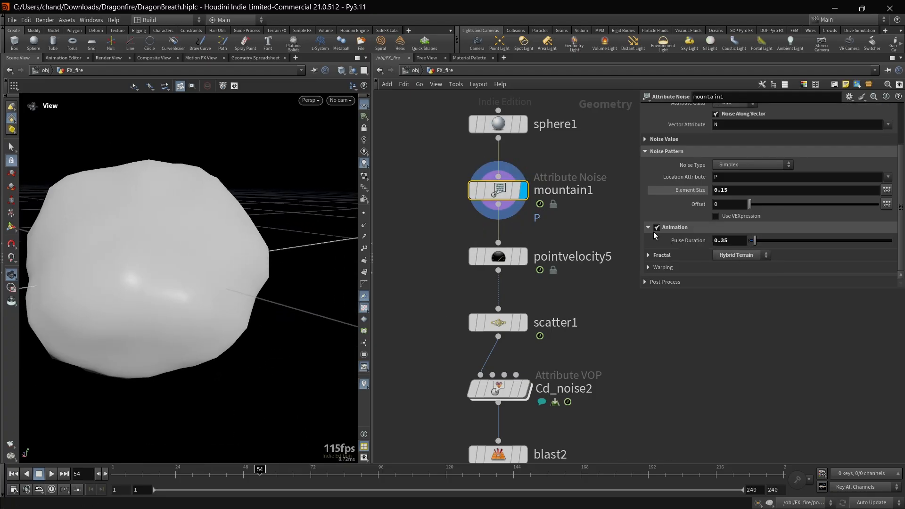
pyautogui.click(735, 236)
pyautogui.scroll(3, 726, 237)
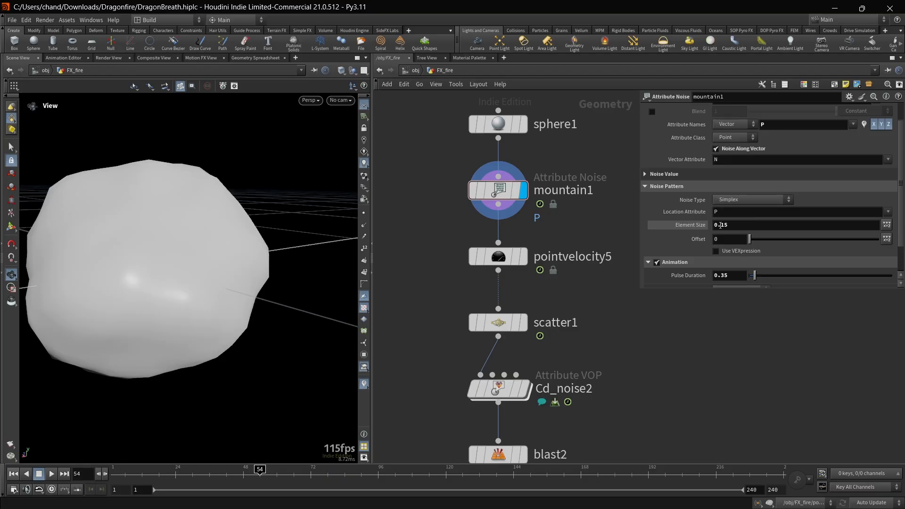
pyautogui.scroll(-3, 720, 225)
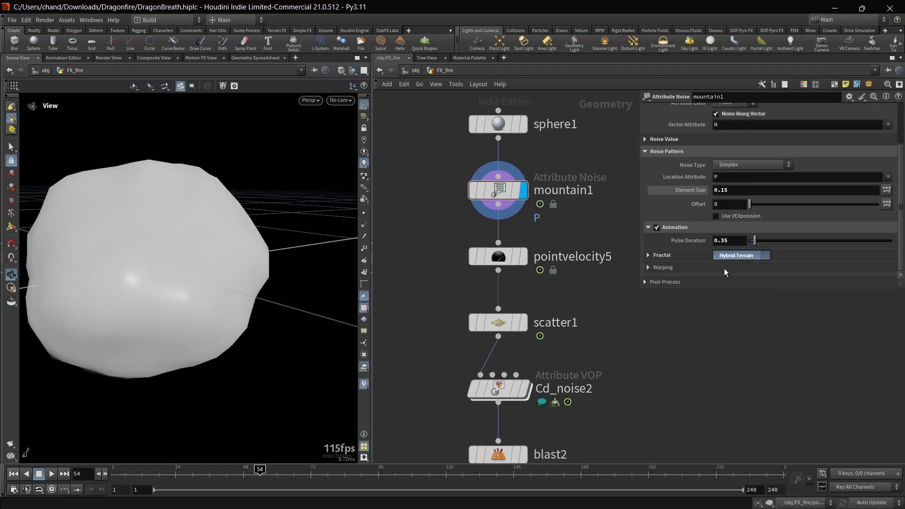
# Try the None and Standard (fBm) fractal types on mountain1, and set it back to Hybrid Terrain
pyautogui.click(724, 269)
pyautogui.moveTo(146, 188)
pyautogui.mouseDown()
pyautogui.moveTo(113, 215)
pyautogui.moveTo(92, 209)
pyautogui.moveTo(119, 204)
pyautogui.moveTo(117, 160)
pyautogui.moveTo(156, 189)
pyautogui.mouseUp()
pyautogui.press('f')
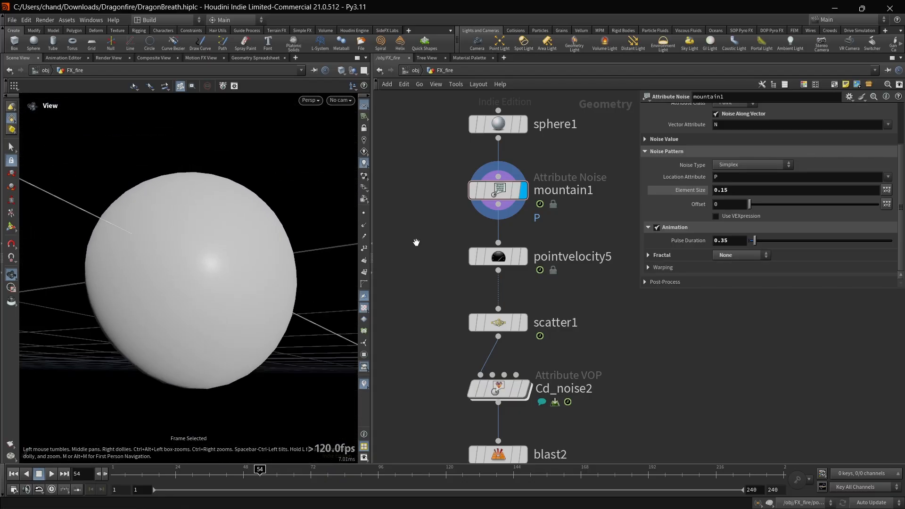
pyautogui.click(723, 256)
pyautogui.click(724, 265)
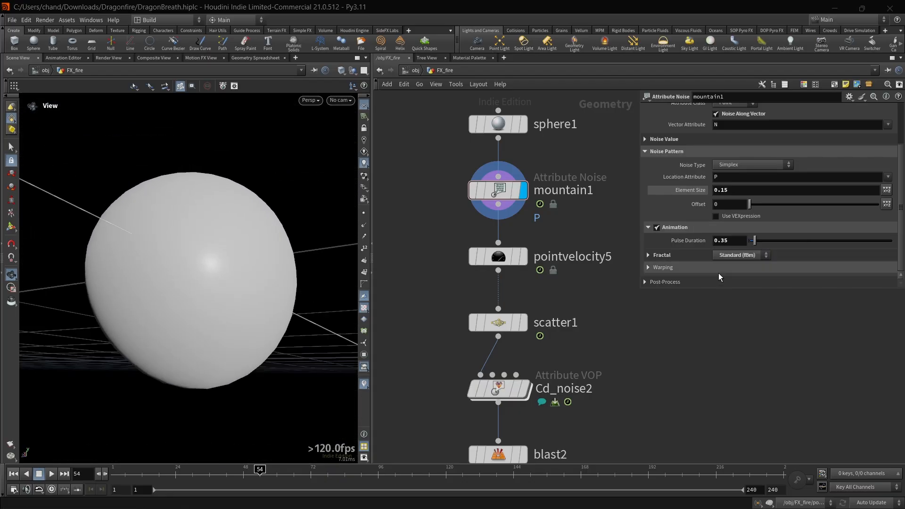
pyautogui.moveTo(259, 227); pyautogui.dragTo(249, 252)
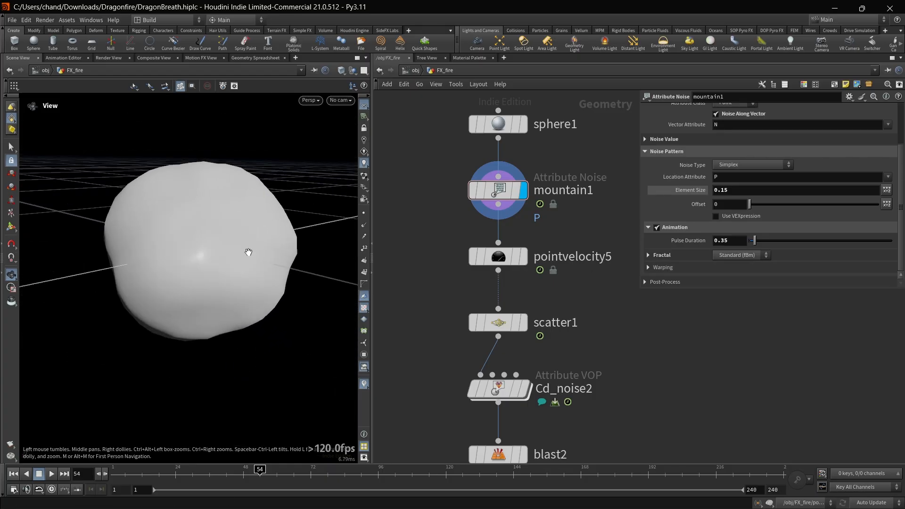
pyautogui.press('f')
pyautogui.moveTo(255, 199)
pyautogui.mouseDown()
pyautogui.moveTo(265, 147)
pyautogui.moveTo(245, 217)
pyautogui.moveTo(304, 186)
pyautogui.moveTo(240, 193)
pyautogui.mouseUp()
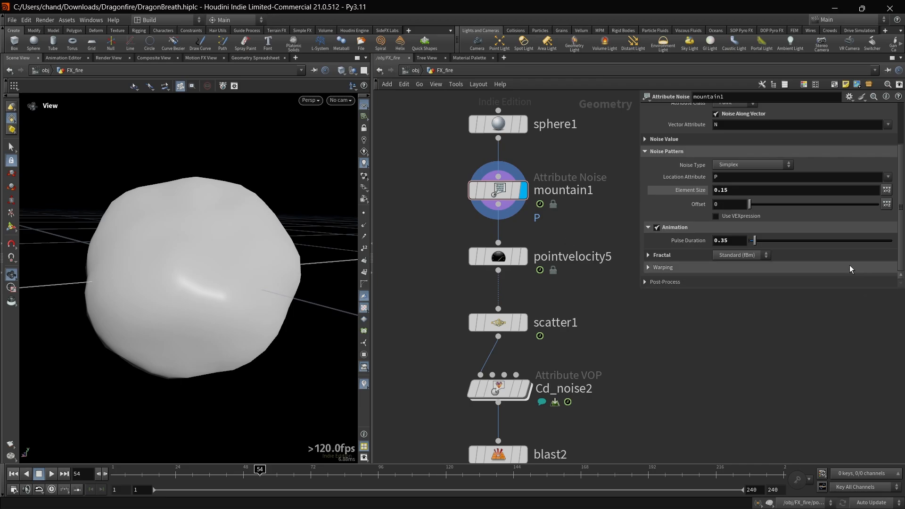
pyautogui.click(736, 295)
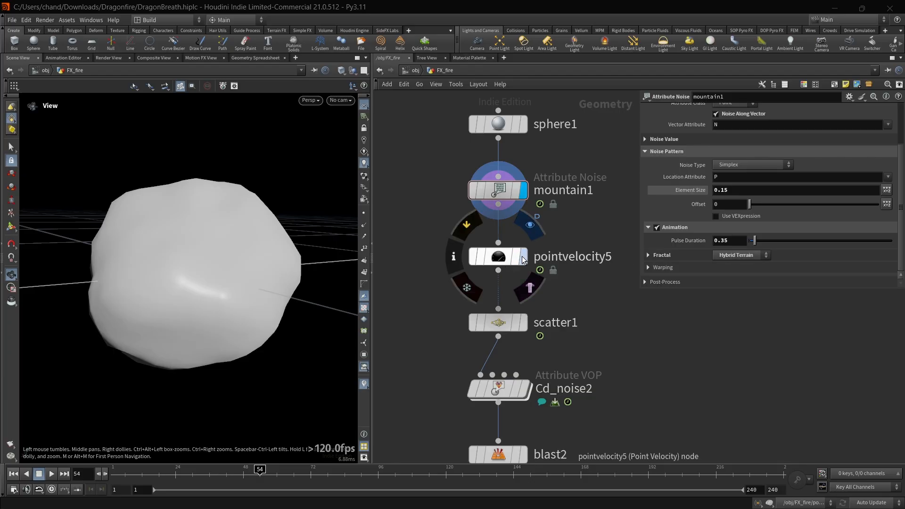
# Display the pointvelocity5 node and show its curl noise settings
pyautogui.click(528, 226)
pyautogui.click(501, 256)
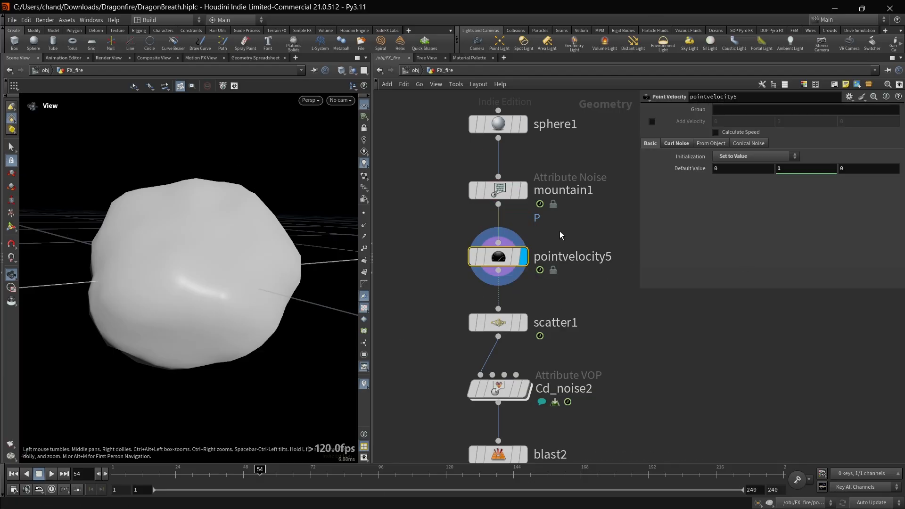
pyautogui.click(681, 141)
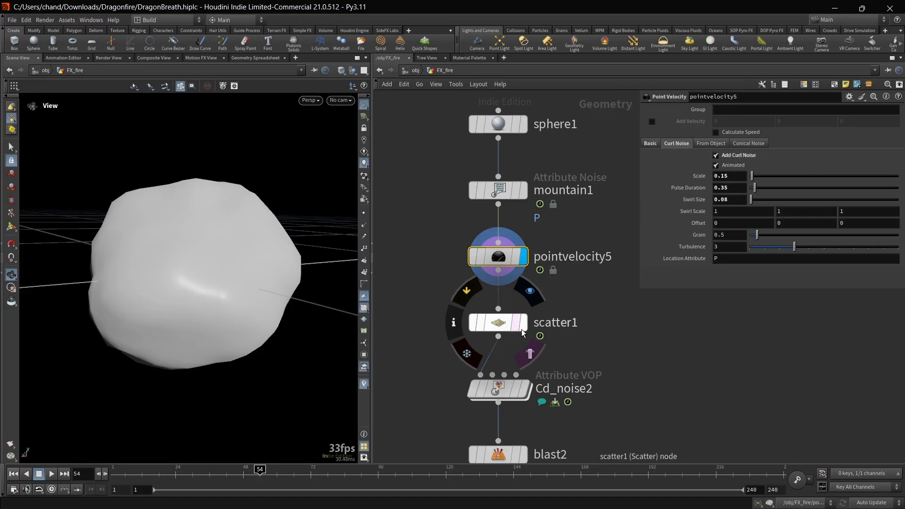
# Display the scatter1 node, frame its points in the viewport and show its scatter options
pyautogui.click(527, 318)
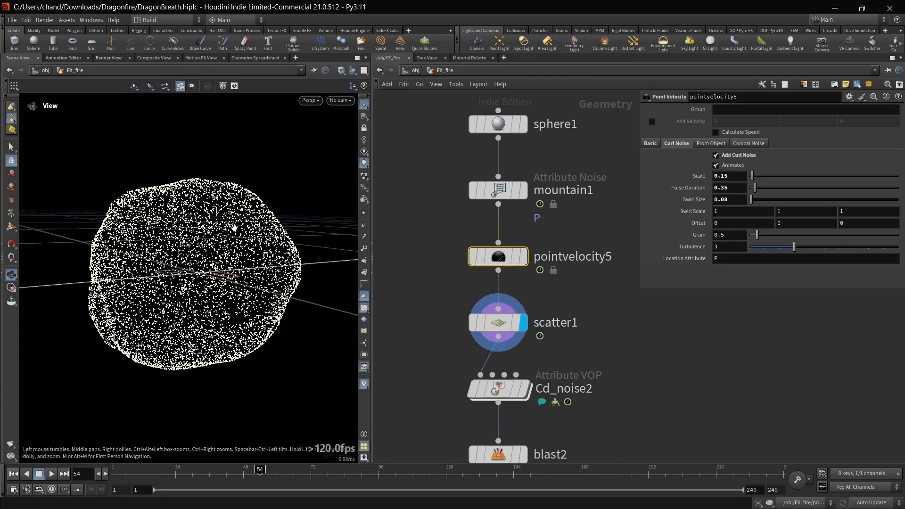
pyautogui.moveTo(228, 238)
pyautogui.mouseDown()
pyautogui.moveTo(231, 302)
pyautogui.moveTo(214, 196)
pyautogui.moveTo(217, 230)
pyautogui.moveTo(207, 233)
pyautogui.moveTo(252, 216)
pyautogui.moveTo(210, 240)
pyautogui.mouseUp()
pyautogui.press('f')
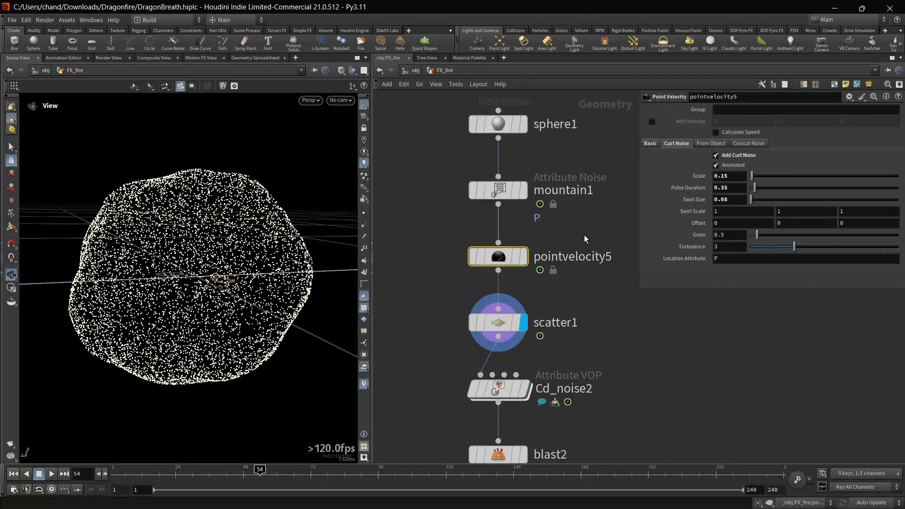
pyautogui.click(498, 322)
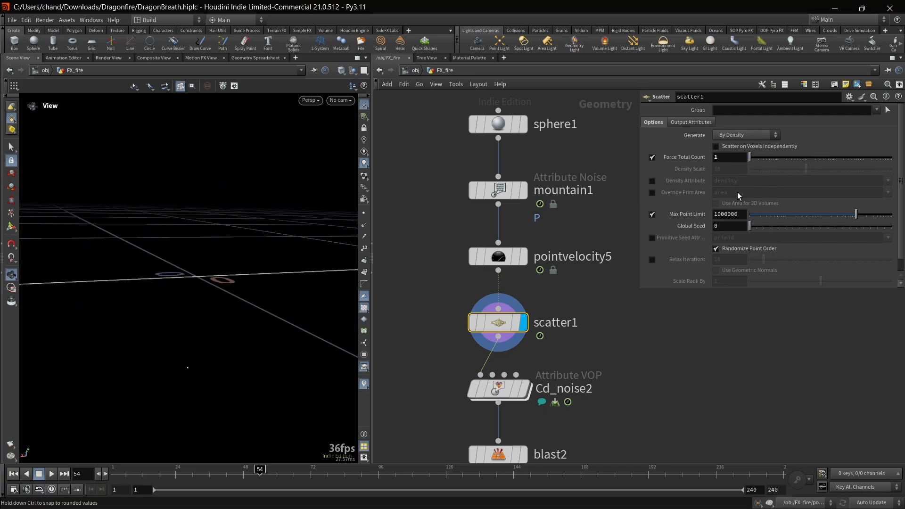
# Try a force total count of 100000 on scatter1 and frame the denser point cloud
pyautogui.moveTo(816, 165); pyautogui.dragTo(902, 158)
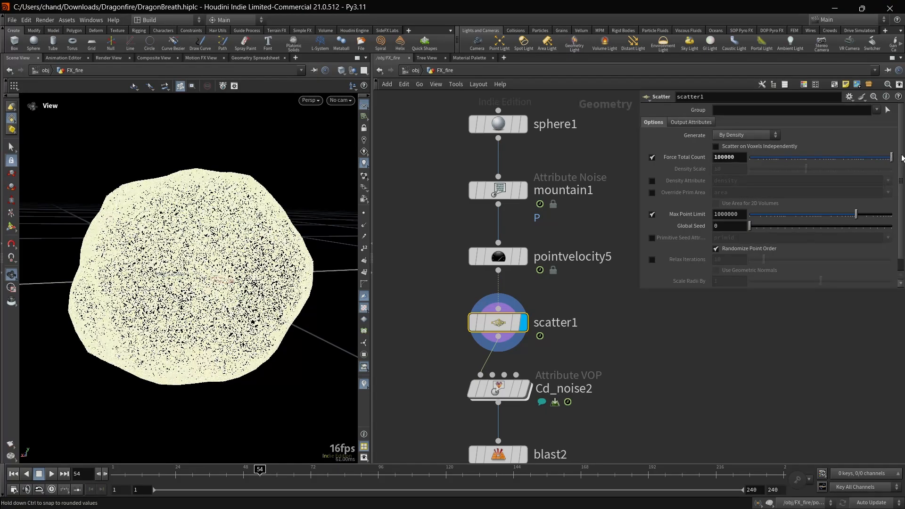
pyautogui.moveTo(198, 273); pyautogui.dragTo(161, 297)
pyautogui.hotkey('space', 'f')
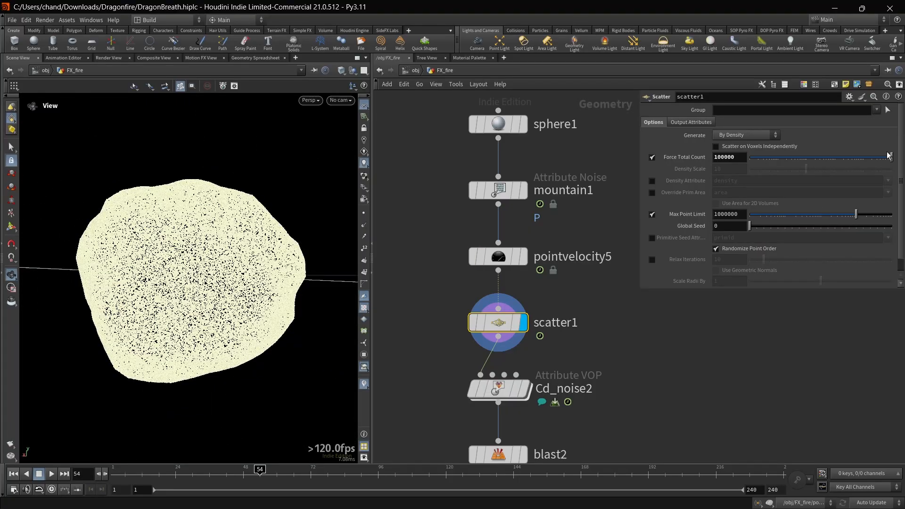
pyautogui.moveTo(889, 156); pyautogui.dragTo(894, 182)
# Set the force total count of scatter1 to 8096 and view the points from another angle
pyautogui.click(734, 154)
pyautogui.press('Return')
pyautogui.moveTo(890, 156); pyautogui.dragTo(862, 166)
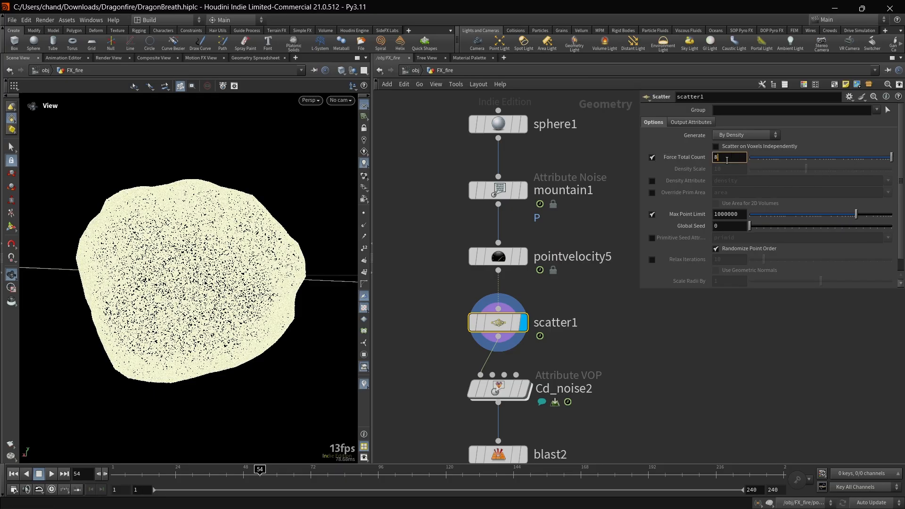
pyautogui.press('Return')
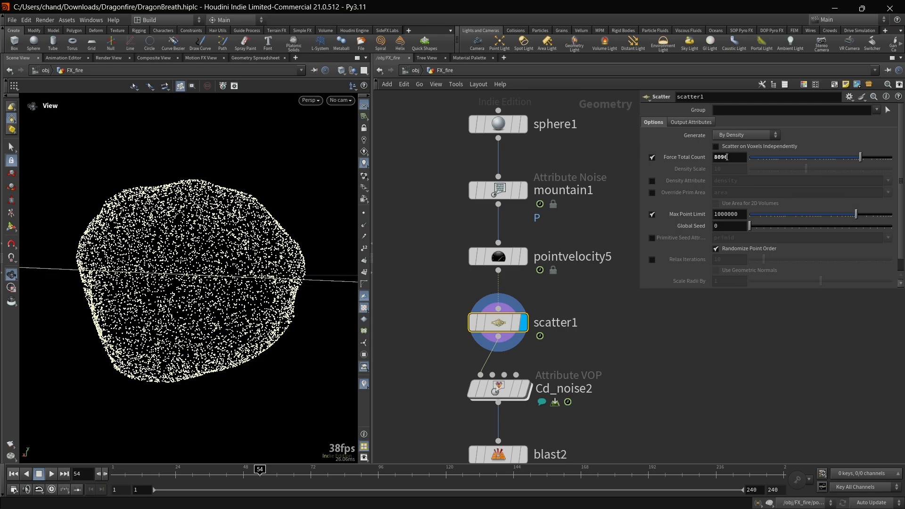
pyautogui.moveTo(241, 239); pyautogui.dragTo(257, 257)
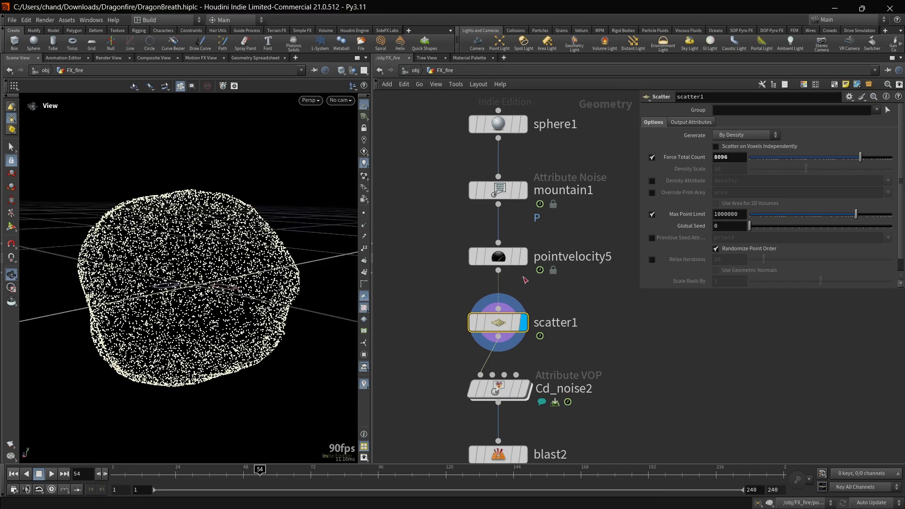
# Display the Cd_noise2 attribute VOP and inspect its noise settings and the resulting points
pyautogui.click(524, 389)
pyautogui.click(500, 389)
pyautogui.moveTo(218, 287); pyautogui.dragTo(265, 239)
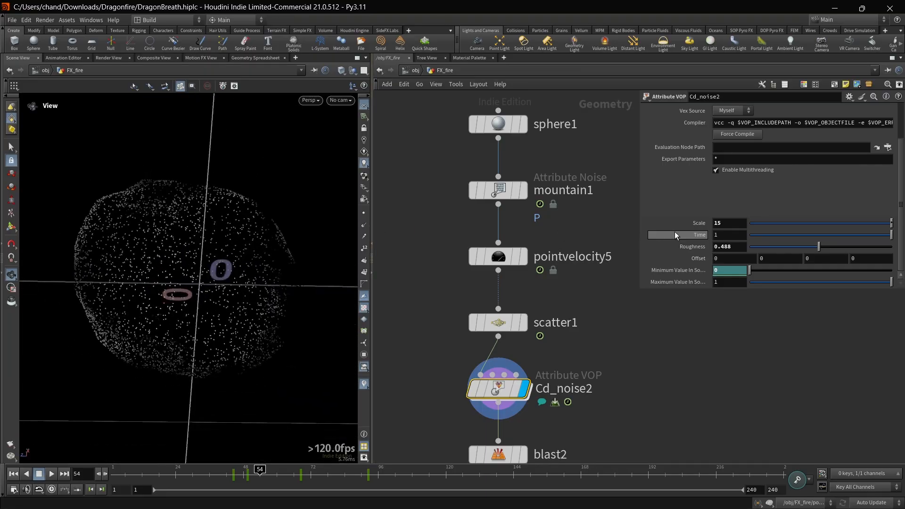
# Try raising Cd_noise2's minimum source value to 0.698, return it to 0 and play the animation
pyautogui.moveTo(750, 271); pyautogui.dragTo(893, 270)
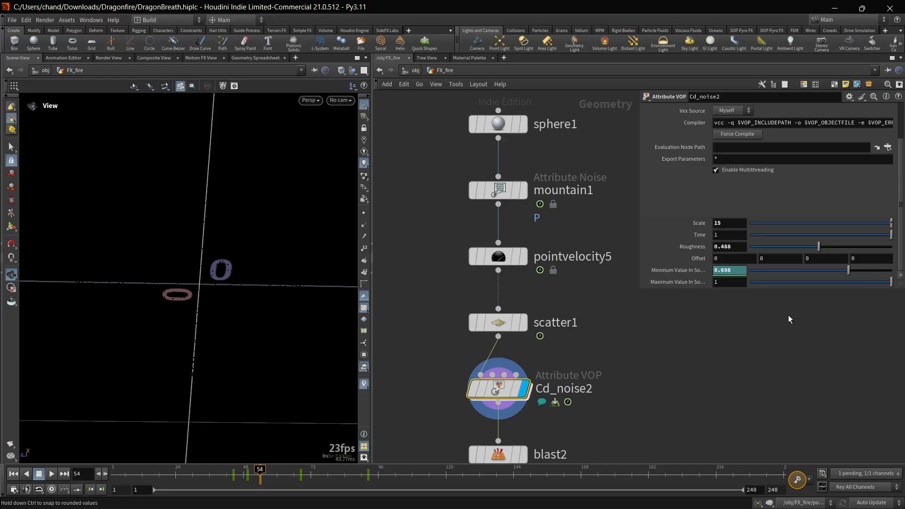
pyautogui.moveTo(788, 315); pyautogui.dragTo(656, 319)
pyautogui.press('Up')
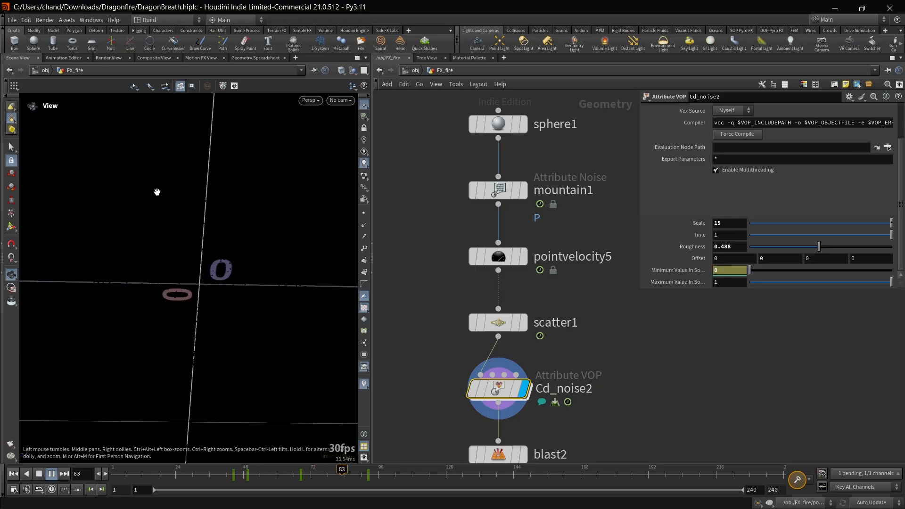
pyautogui.moveTo(157, 192); pyautogui.dragTo(223, 237)
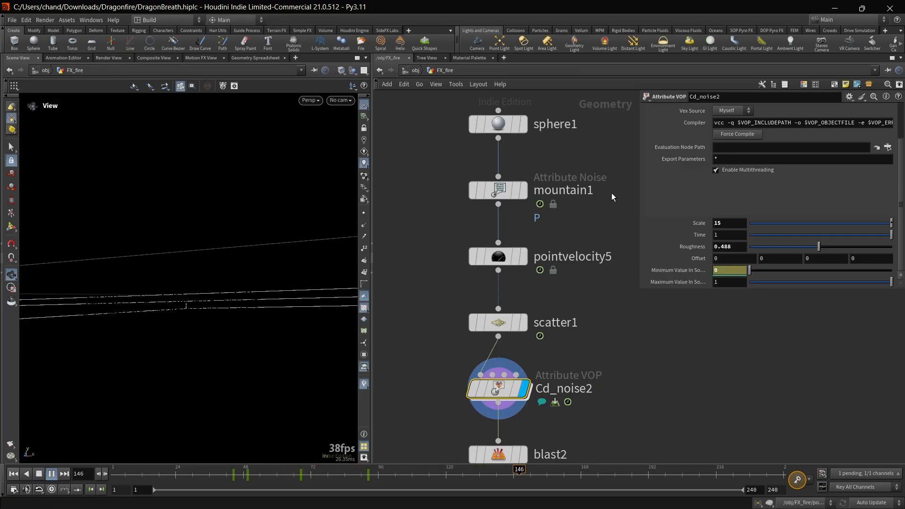
# Display the blast2 node and show its noise-based group expression and Anim parameter
pyautogui.moveTo(682, 417); pyautogui.dragTo(682, 275, button='middle')
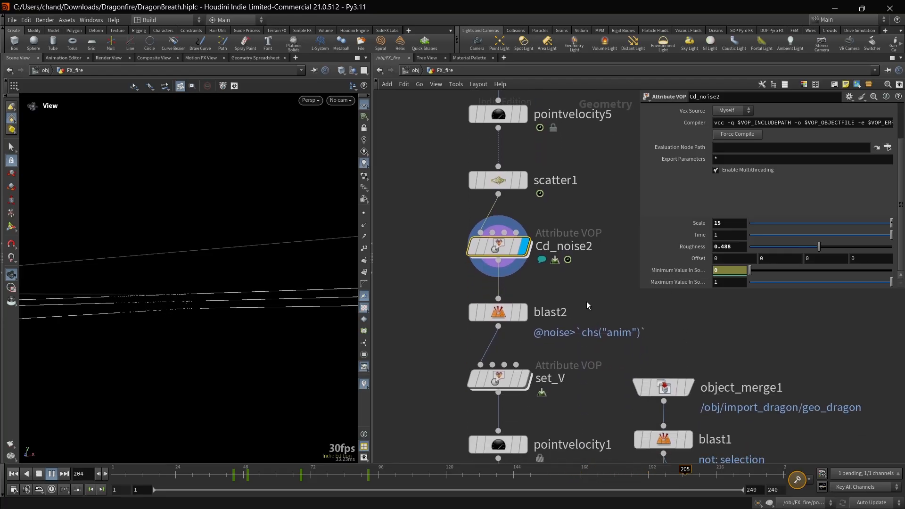
pyautogui.click(525, 315)
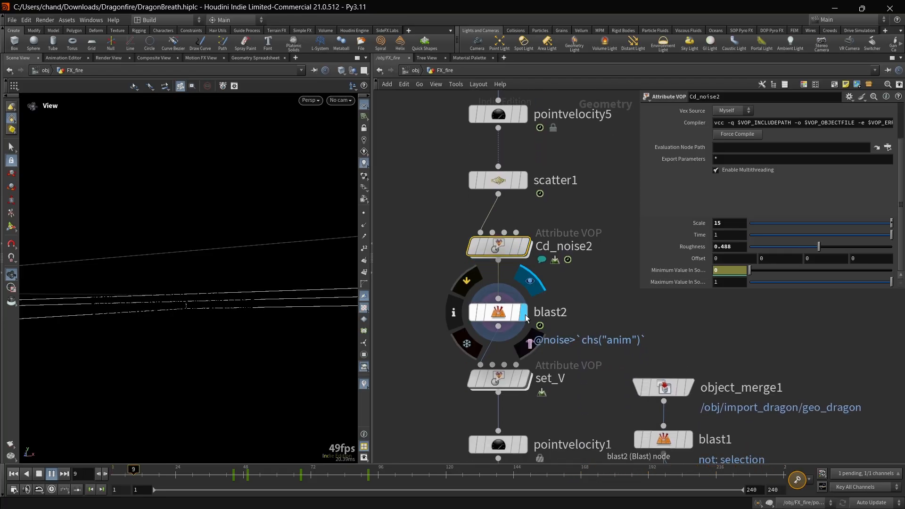
pyautogui.click(500, 319)
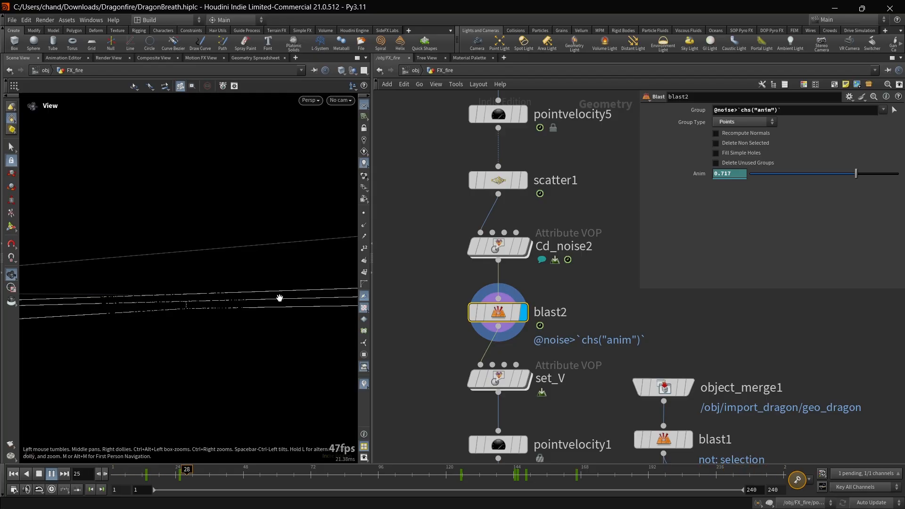
# Stop the playback at frame 60 and view the points remaining after blast2 from another angle
pyautogui.press('Up')
pyautogui.press('Up')
pyautogui.press('Up')
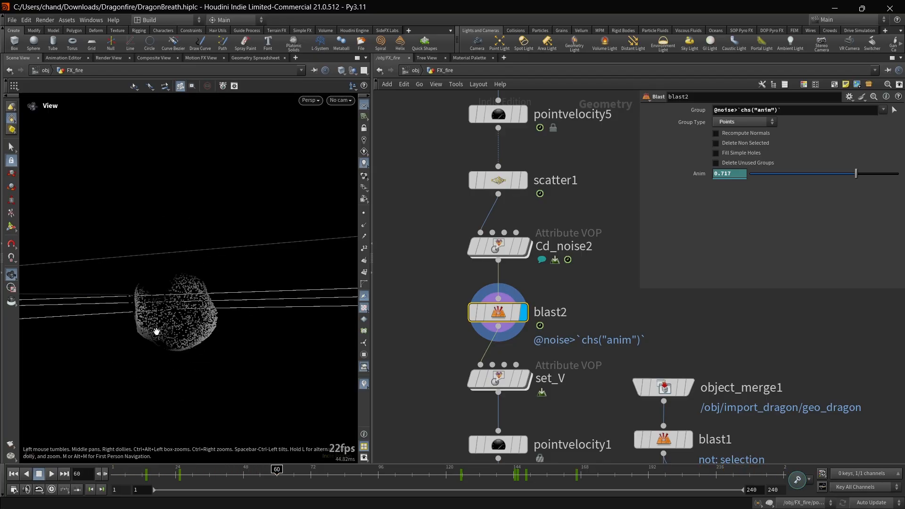
pyautogui.moveTo(157, 332); pyautogui.dragTo(313, 263)
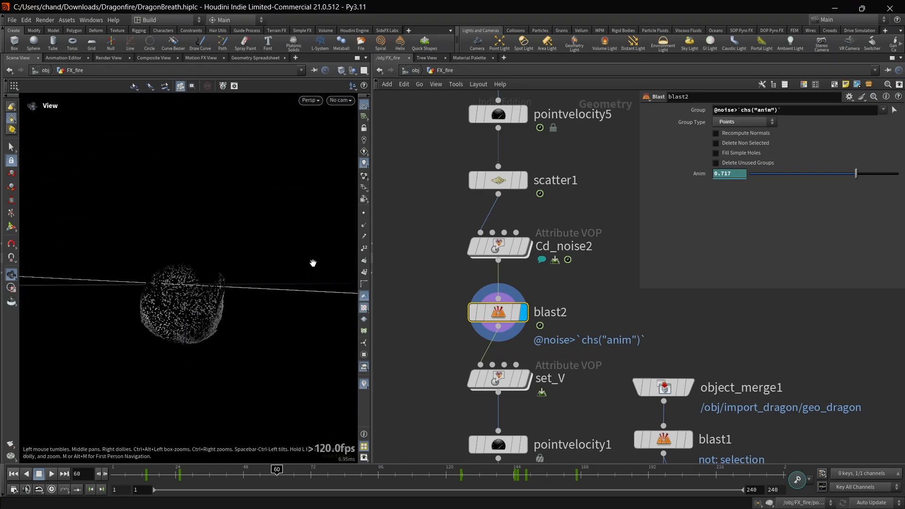
# Display the set_V attribute VOP, frame its points and show its attribute bindings
pyautogui.click(520, 380)
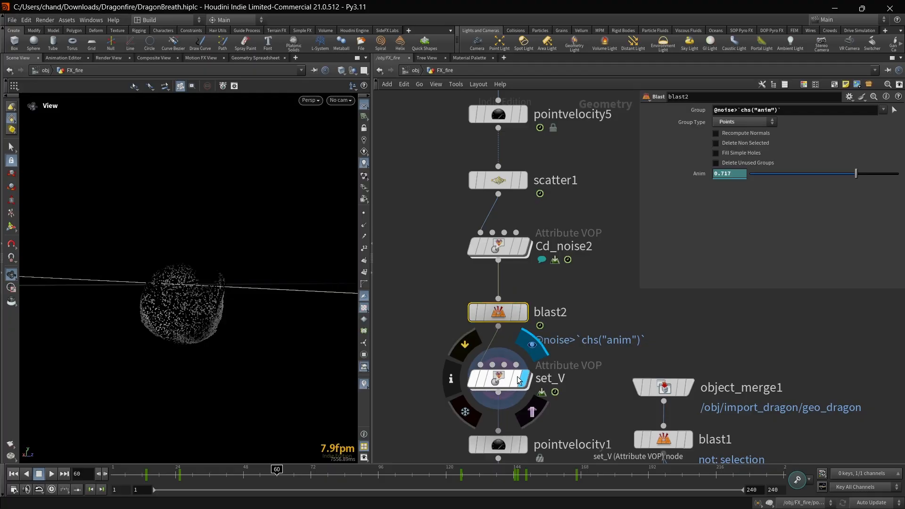
pyautogui.click(495, 377)
pyautogui.press('f')
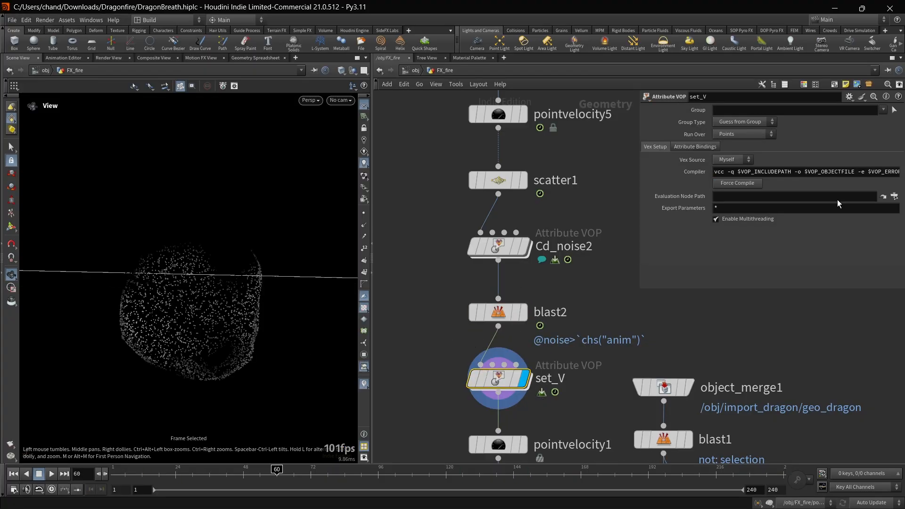
pyautogui.moveTo(403, 306); pyautogui.dragTo(392, 181, button='middle')
pyautogui.click(684, 147)
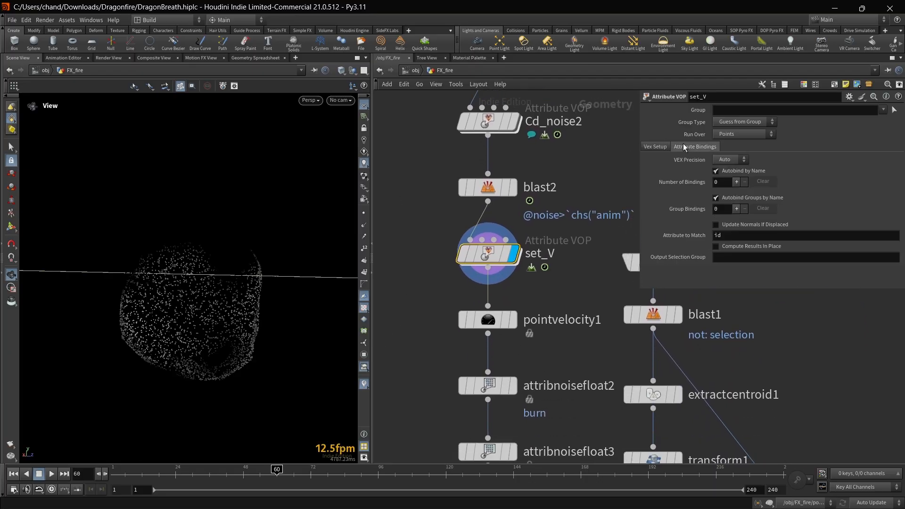
# Display the pointvelocity1 node below set_V with its curl noise settings
pyautogui.click(494, 320)
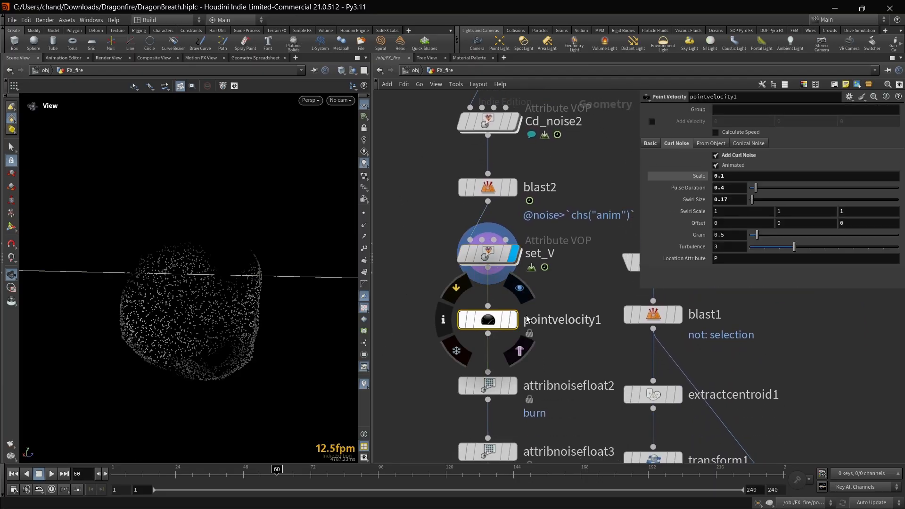
pyautogui.click(515, 320)
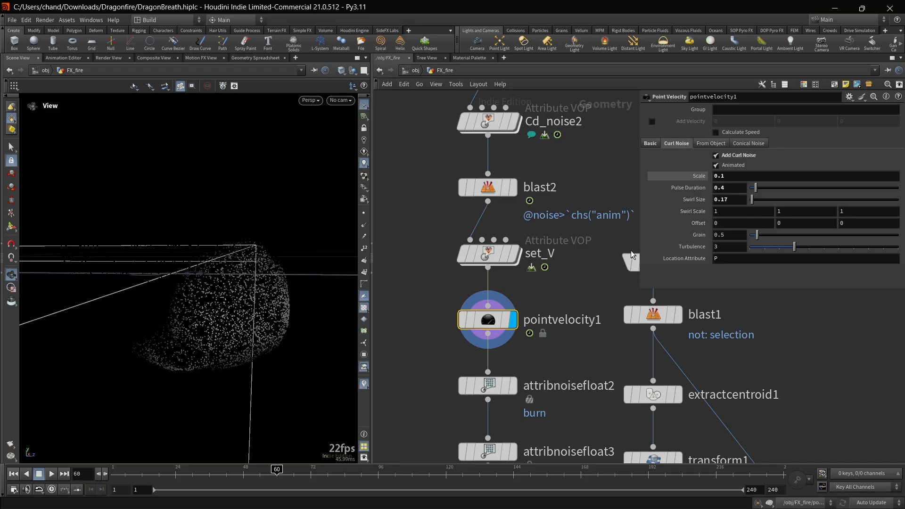
pyautogui.moveTo(630, 253)
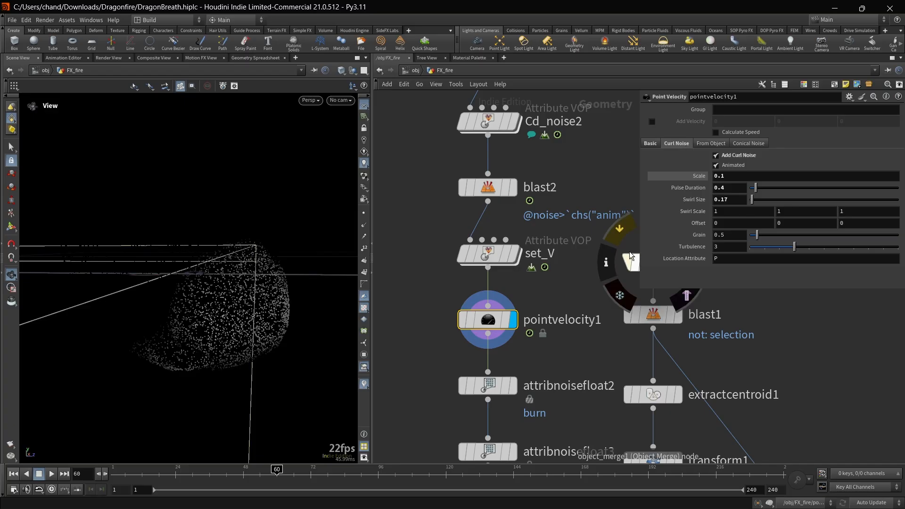
pyautogui.moveTo(507, 387)
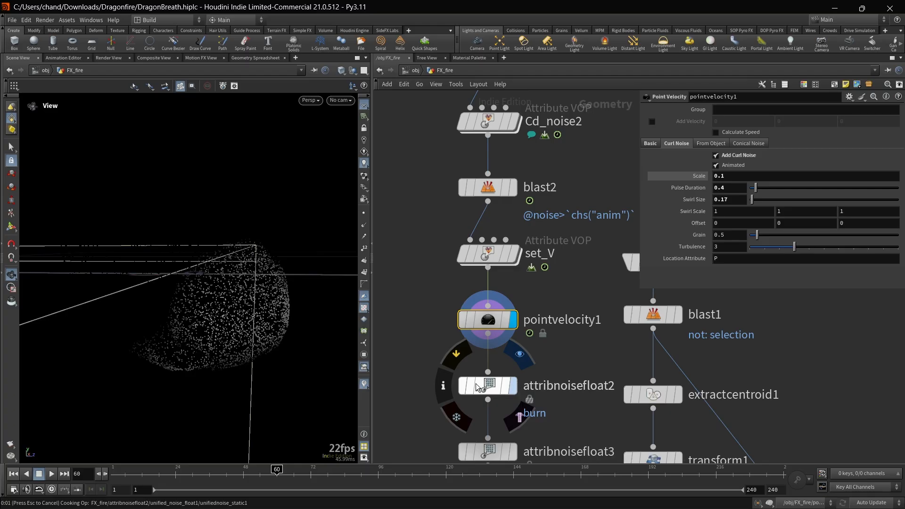
# Display the attribnoisefloat2 node and review its burn attribute noise settings
pyautogui.press('r')
pyautogui.click(496, 386)
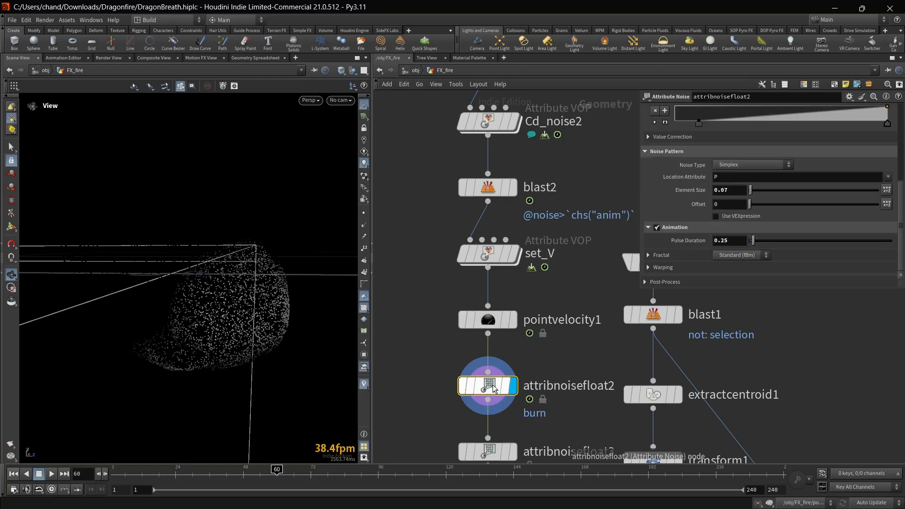
pyautogui.scroll(5, 805, 193)
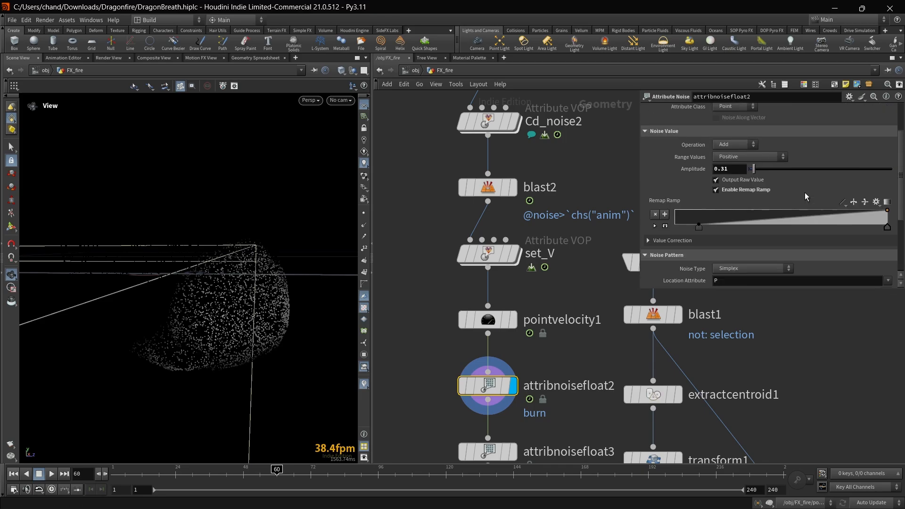
# Display the attribnoisefloat3 temperature node below the burn noise
pyautogui.moveTo(443, 269); pyautogui.dragTo(426, 98, button='middle')
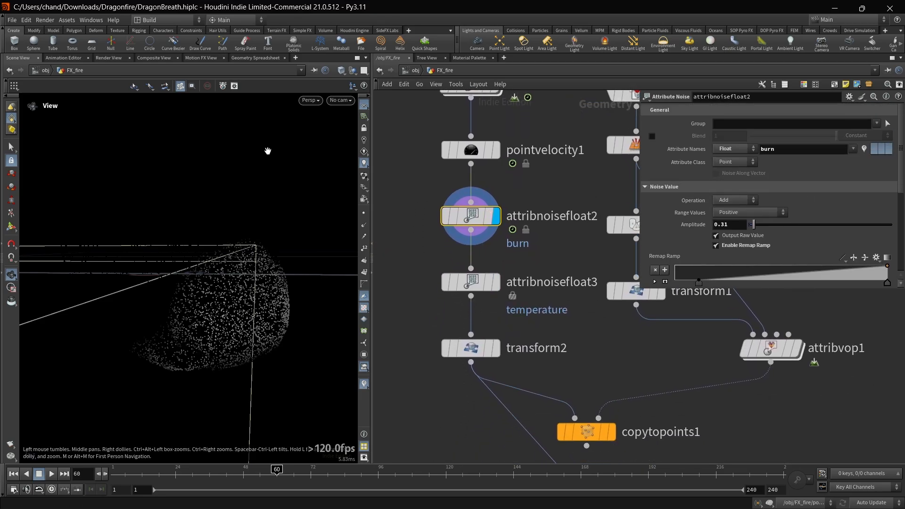
pyautogui.moveTo(500, 294)
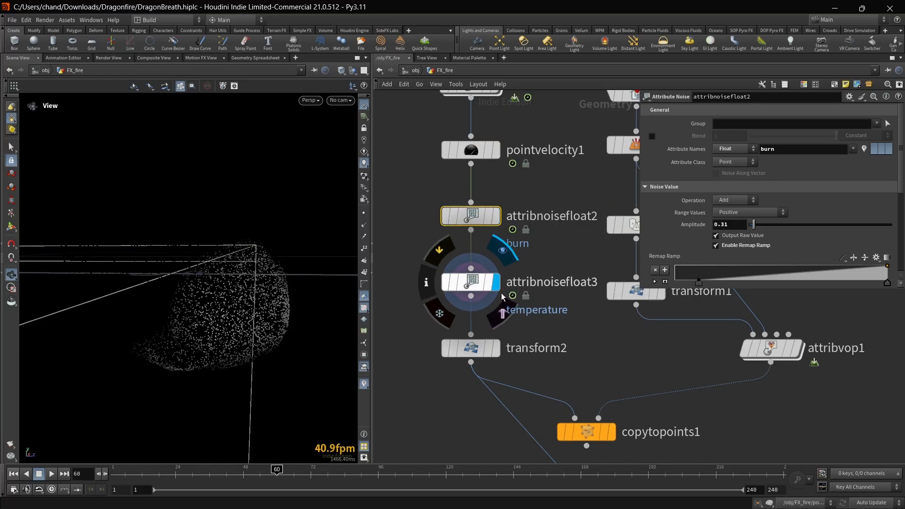
pyautogui.click(470, 294)
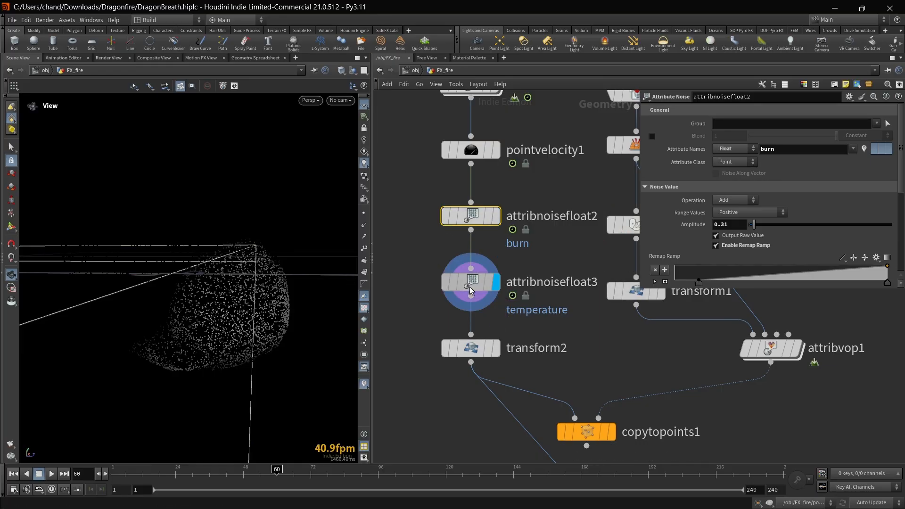
# Display the transform2 node with its parameters and view the rotated points from several angles
pyautogui.click(471, 352)
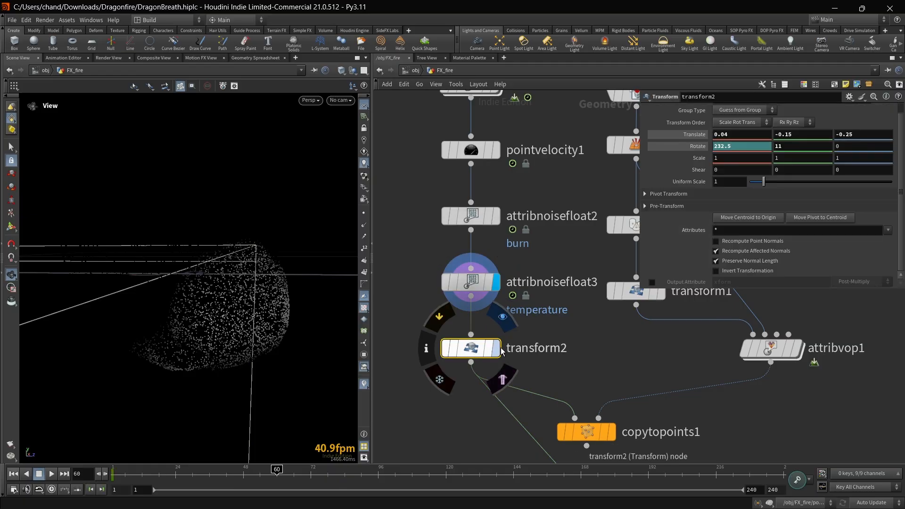
pyautogui.press('f')
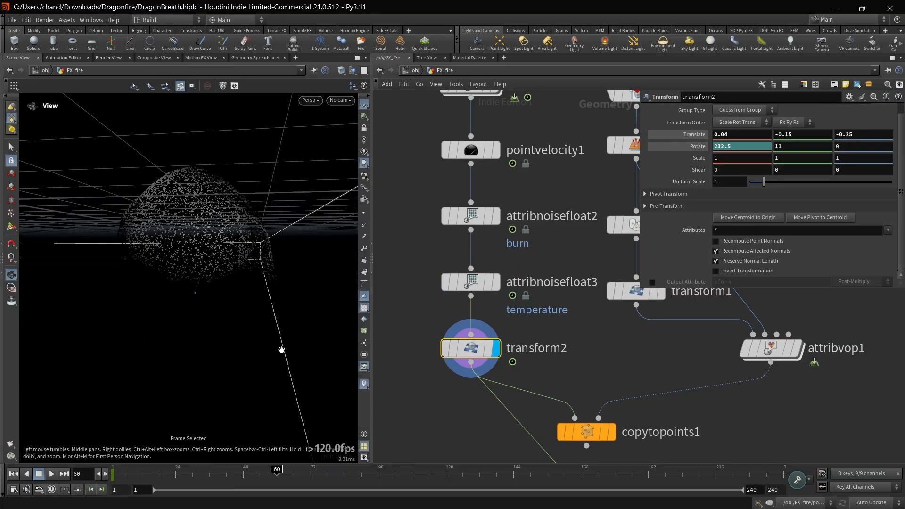
pyautogui.moveTo(268, 218); pyautogui.dragTo(299, 273)
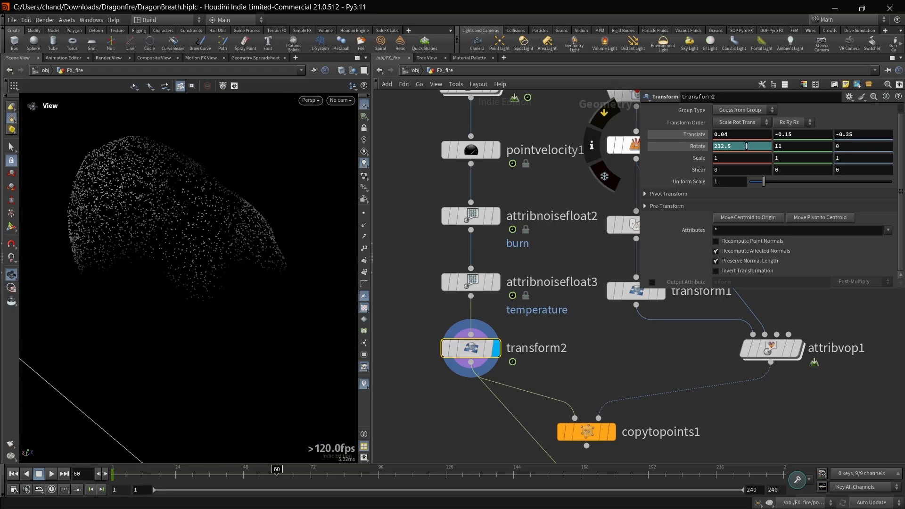
pyautogui.moveTo(115, 299); pyautogui.dragTo(106, 192)
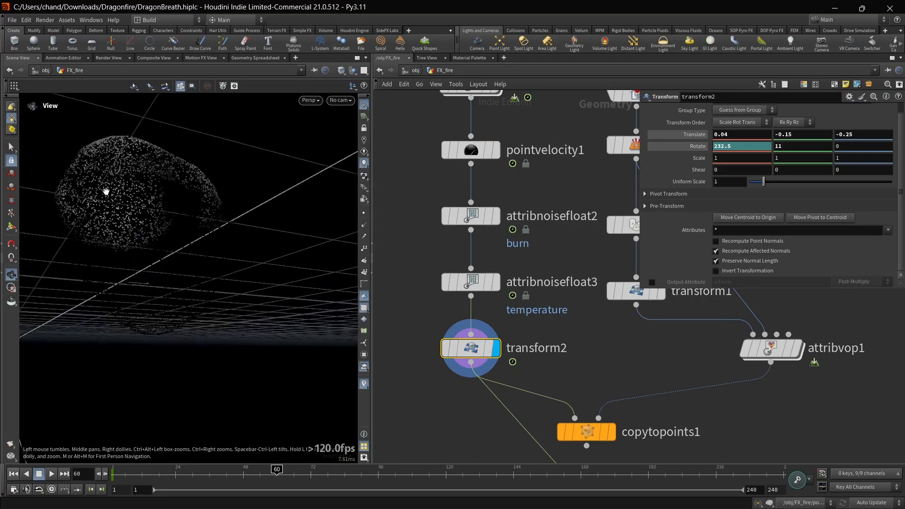
pyautogui.press('f')
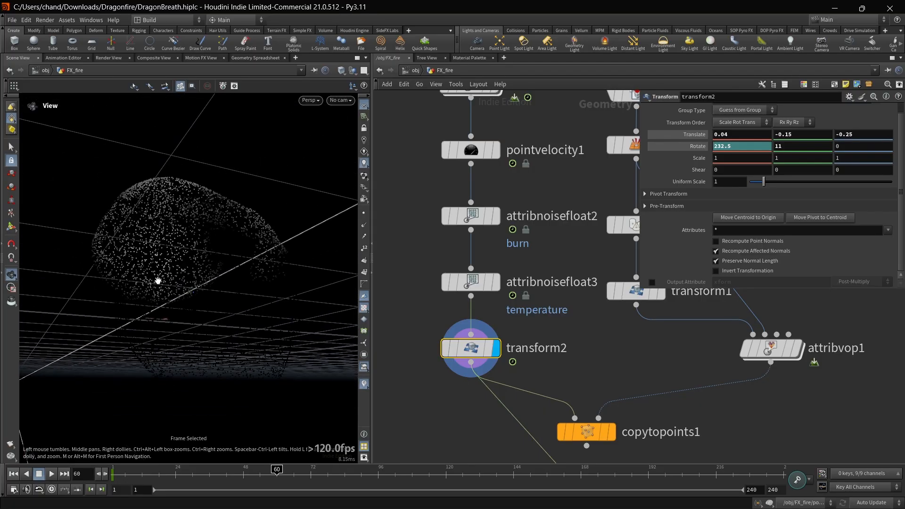
# Display copytopoints1 and switch to the popnet DOP network, cooking its simulation and framing the result
pyautogui.moveTo(576, 351); pyautogui.dragTo(527, 158, button='middle')
pyautogui.click(564, 241)
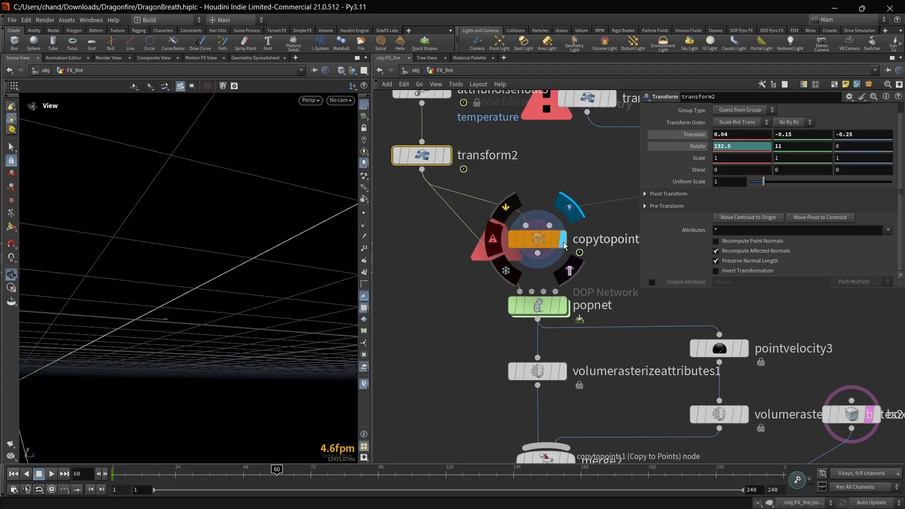
pyautogui.click(564, 306)
pyautogui.click(90, 488)
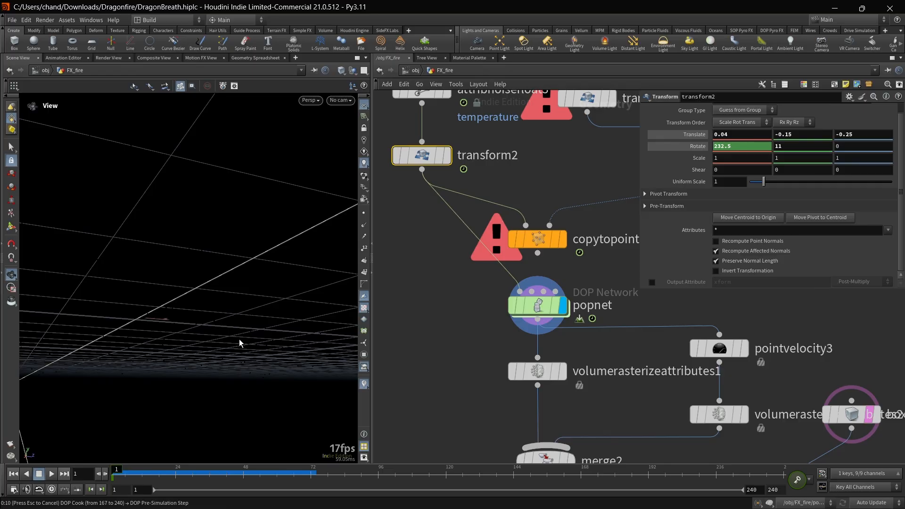
pyautogui.press('f')
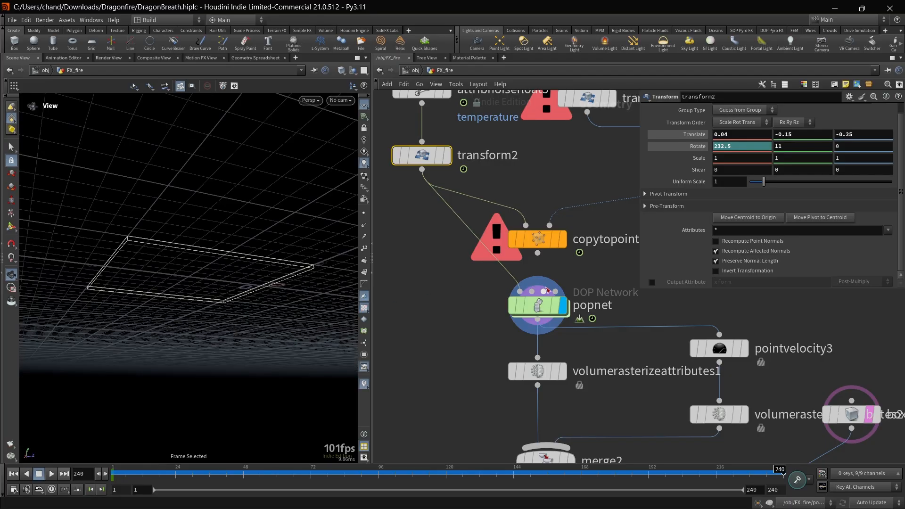
# Show the popnet's simulation settings, play its particles to frame 66 and scrub the timeline to frame 127
pyautogui.click(544, 304)
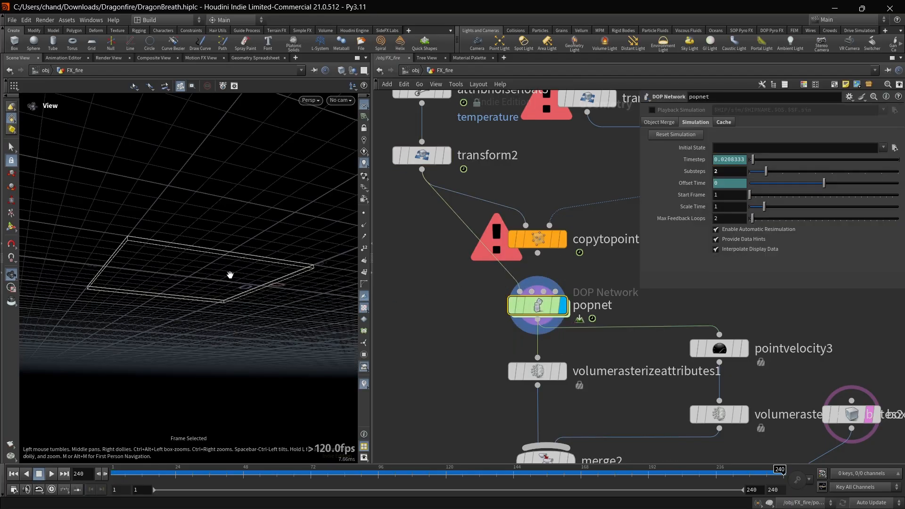
pyautogui.scroll(3, 152, 259)
pyautogui.press('f')
pyautogui.moveTo(152, 260); pyautogui.dragTo(179, 296)
pyautogui.press('Up')
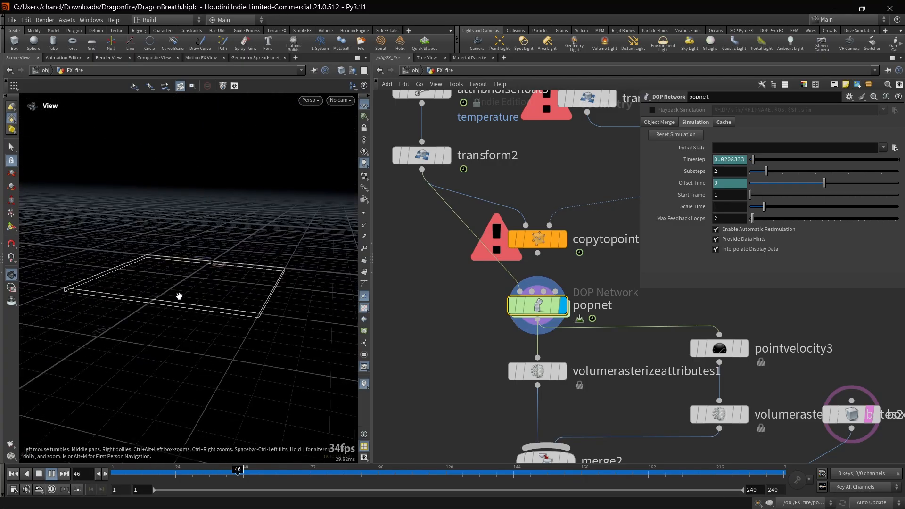
pyautogui.press('f')
pyautogui.moveTo(194, 294); pyautogui.dragTo(362, 277)
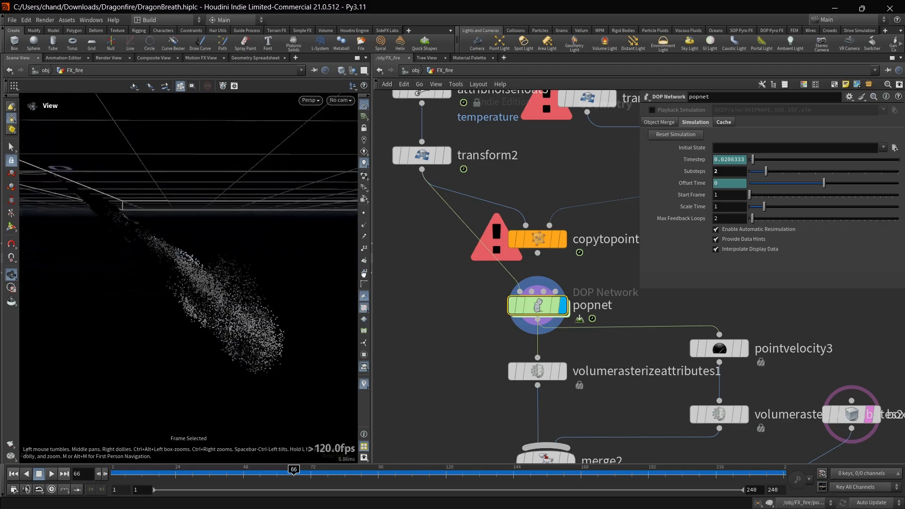
pyautogui.moveTo(294, 473); pyautogui.dragTo(494, 498)
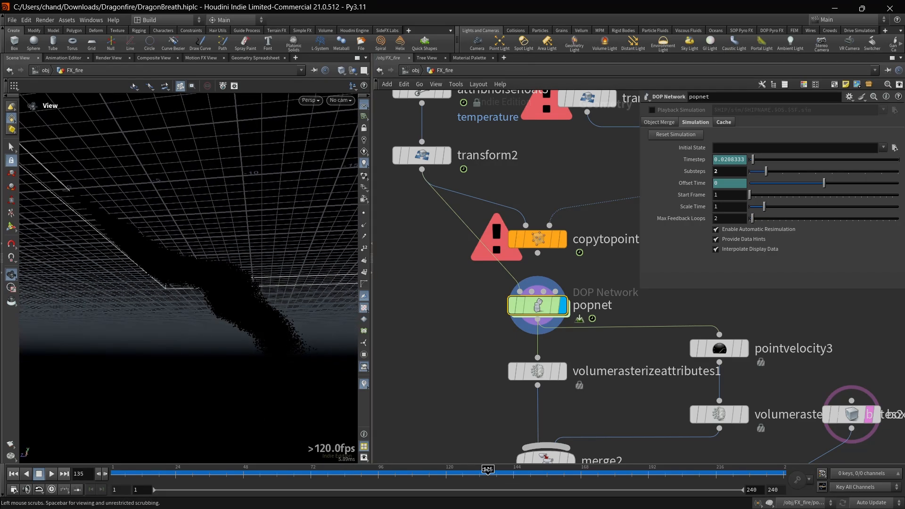
pyautogui.moveTo(487, 472); pyautogui.dragTo(464, 481)
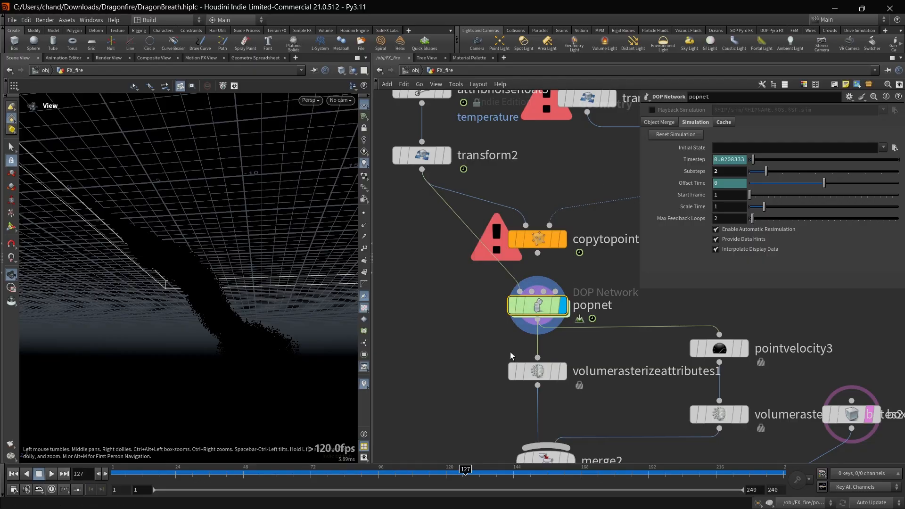
# Return to frame 1, display volumerasterizeattributes1 and play the rasterized volume to frame 6
pyautogui.moveTo(547, 370)
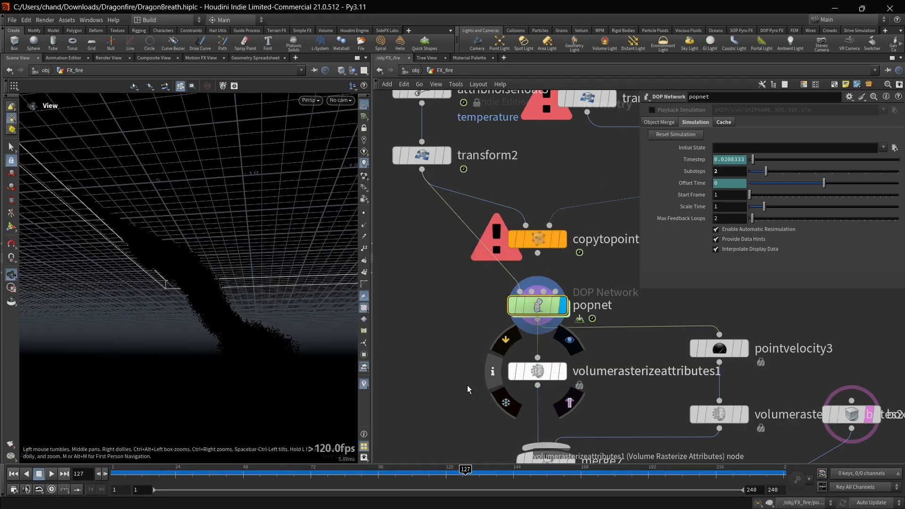
pyautogui.click(14, 474)
pyautogui.moveTo(538, 378)
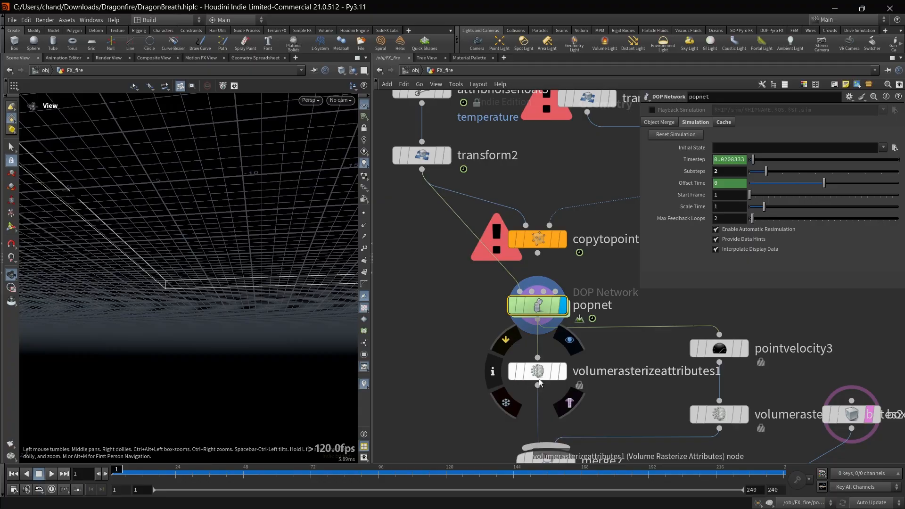
pyautogui.click(565, 372)
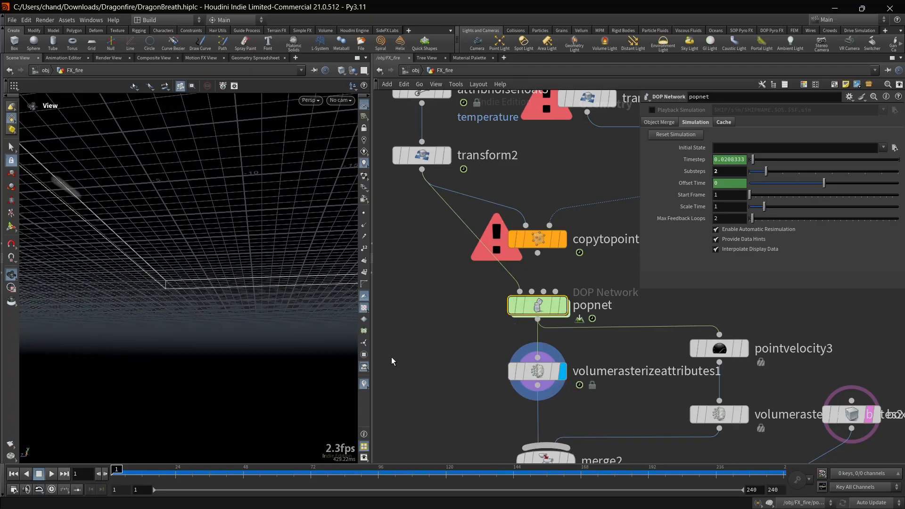
pyautogui.press('Up')
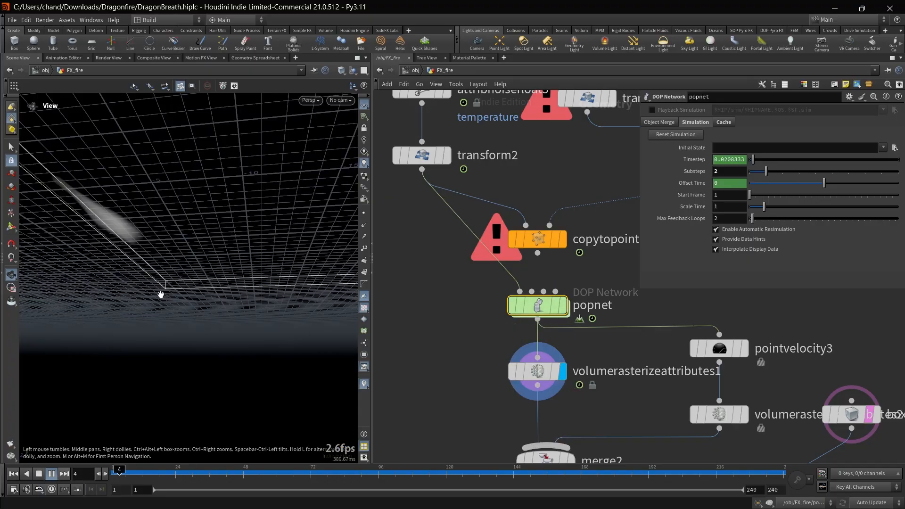
pyautogui.press('Up')
# Show the volumerasterizeattributes1 settings for burn and temperature and frame its volume from below
pyautogui.click(659, 123)
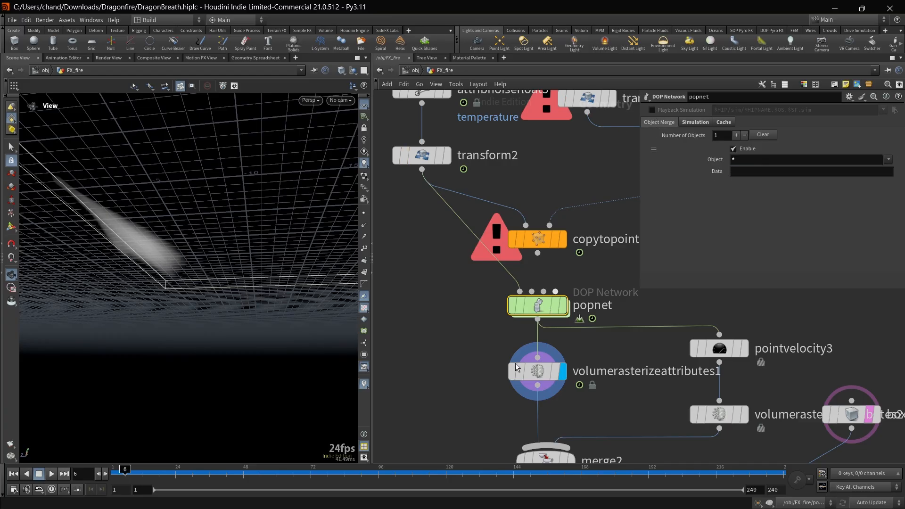
pyautogui.click(537, 371)
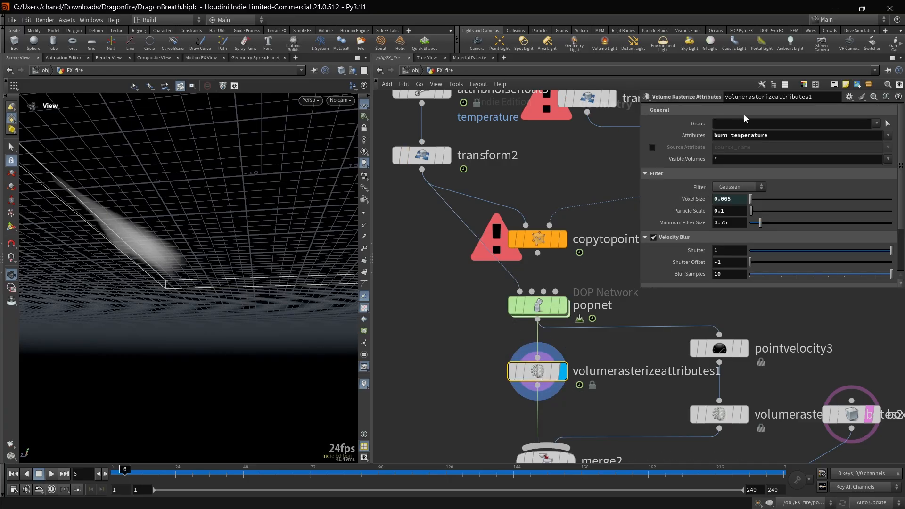
pyautogui.press('g')
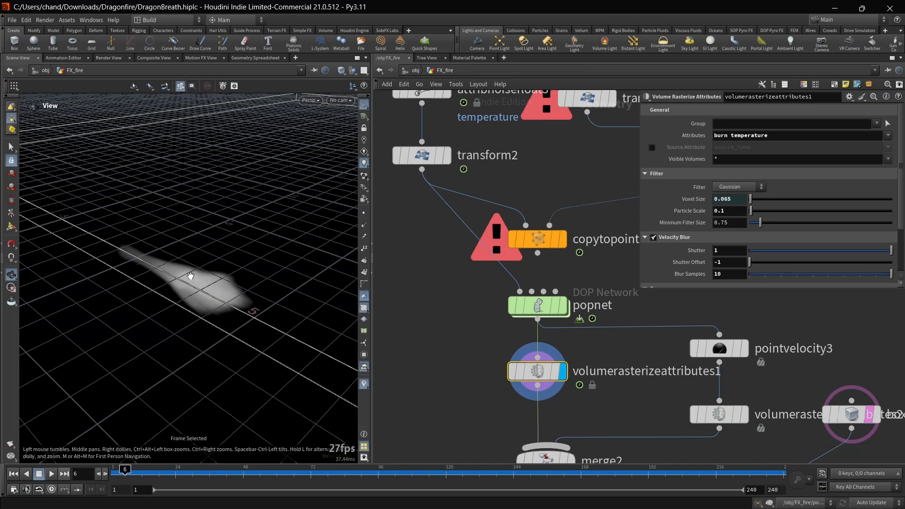
pyautogui.moveTo(191, 275); pyautogui.dragTo(145, 255)
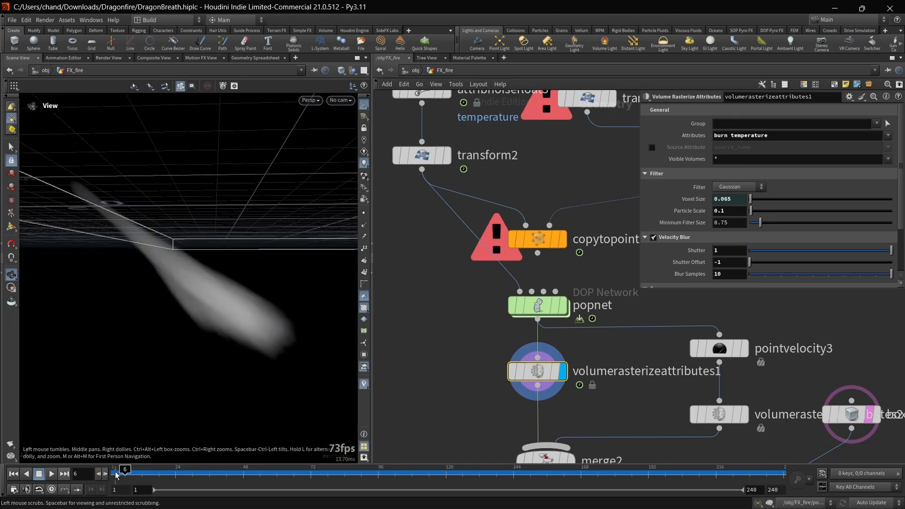
# Scrub and play the rasterized volume onward from frame 6, viewing its shape from other angles
pyautogui.moveTo(123, 469); pyautogui.dragTo(138, 469)
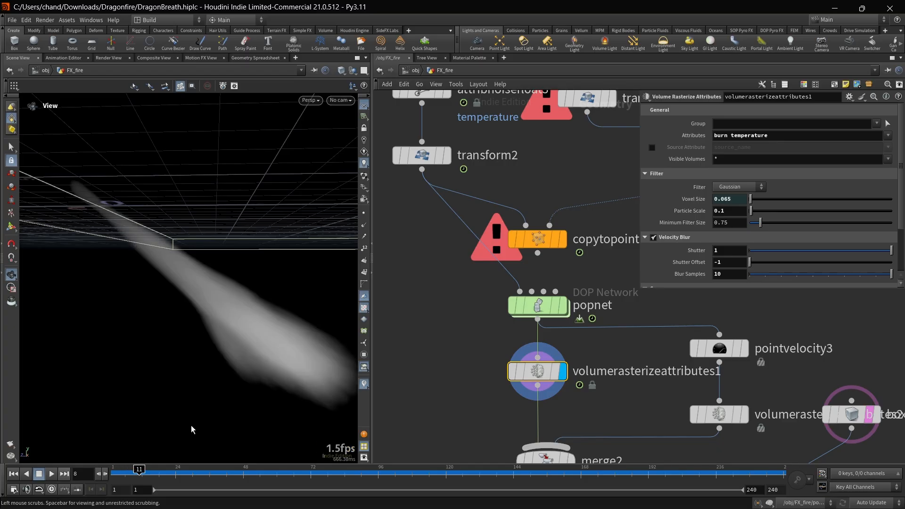
pyautogui.press('Up')
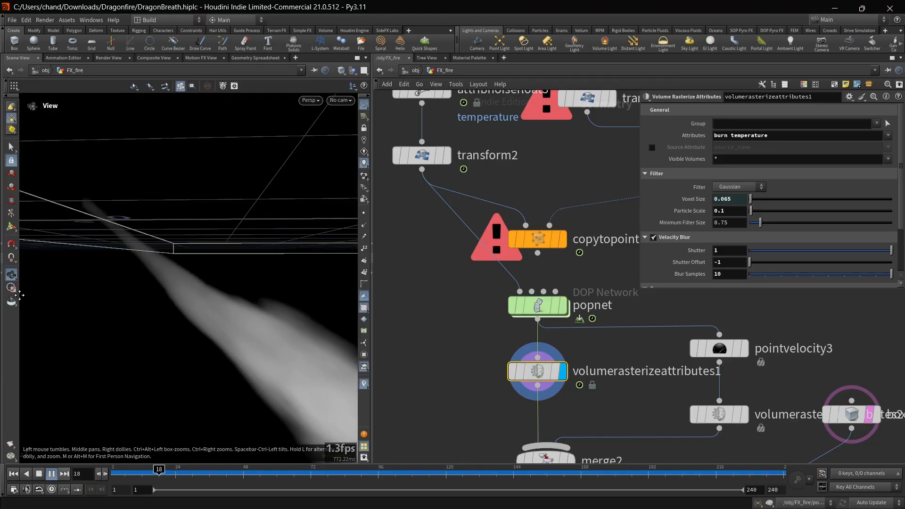
pyautogui.moveTo(125, 203); pyautogui.dragTo(124, 202, button='middle')
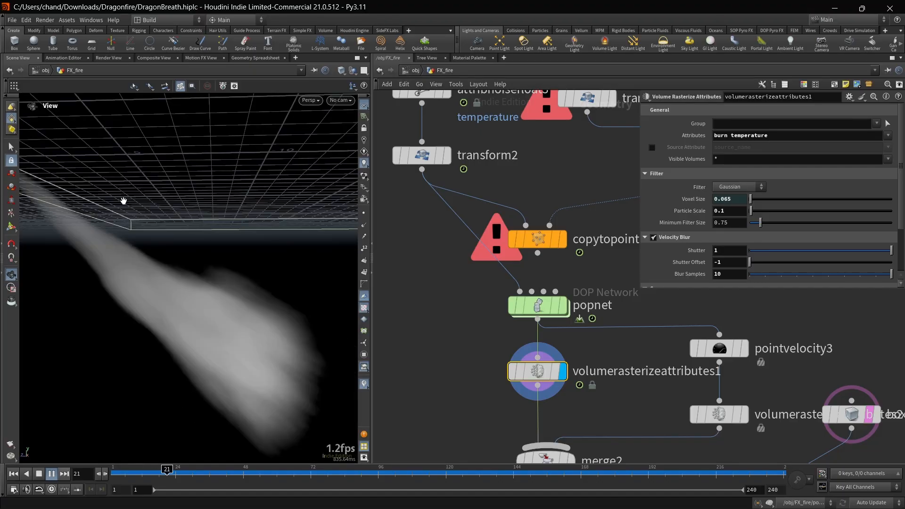
pyautogui.moveTo(123, 201); pyautogui.dragTo(167, 279)
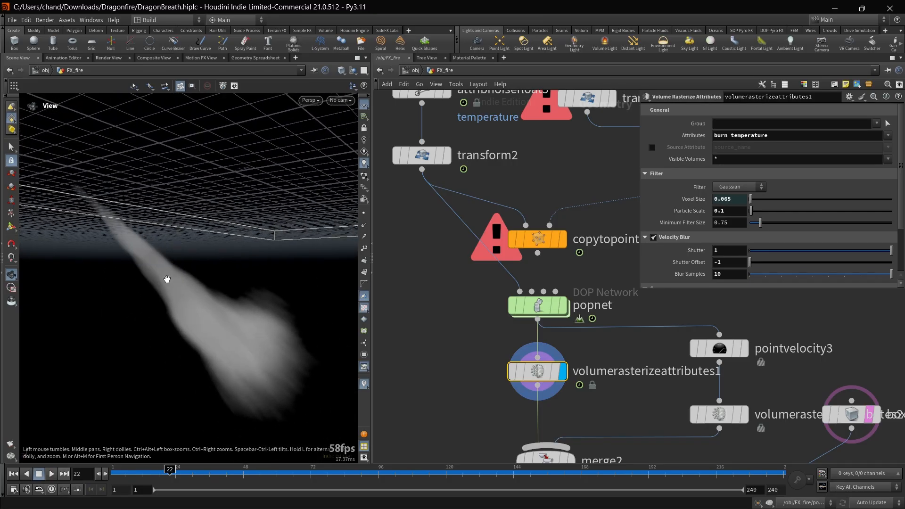
pyautogui.press('Up')
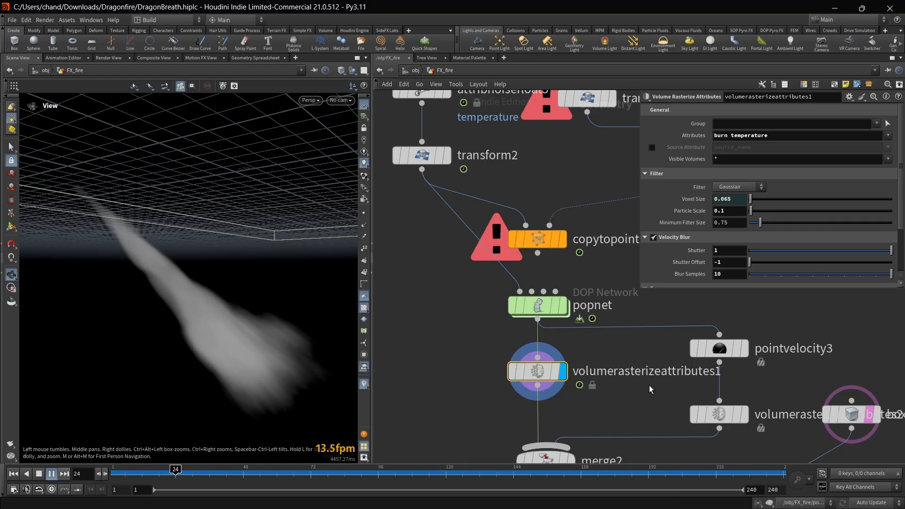
# Stop the playback and examine the curl noise settings of pointvelocity3 and the attribute and filter settings of volumerasterizeattributes2
pyautogui.click(719, 351)
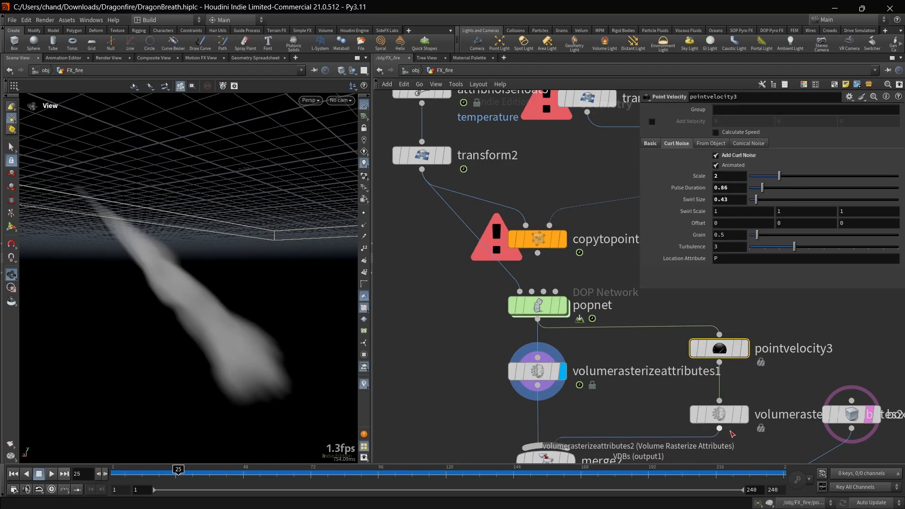
pyautogui.click(710, 412)
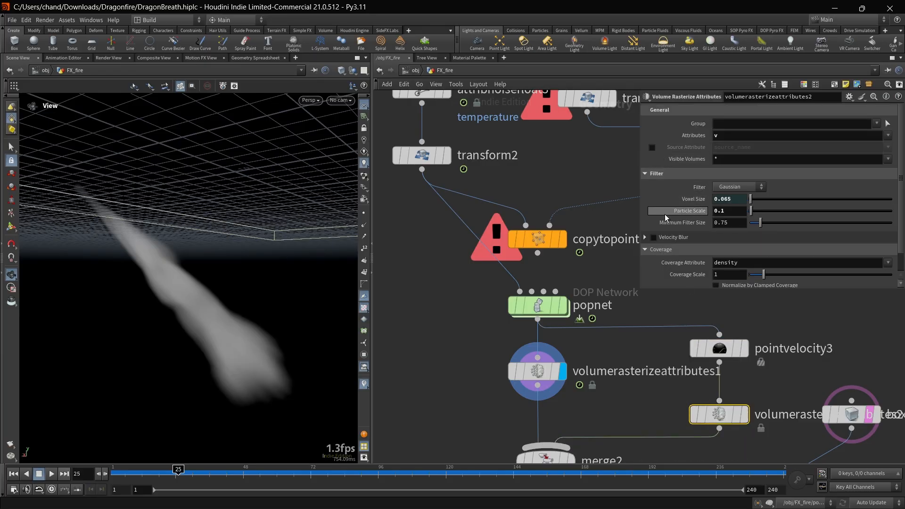
pyautogui.click(720, 135)
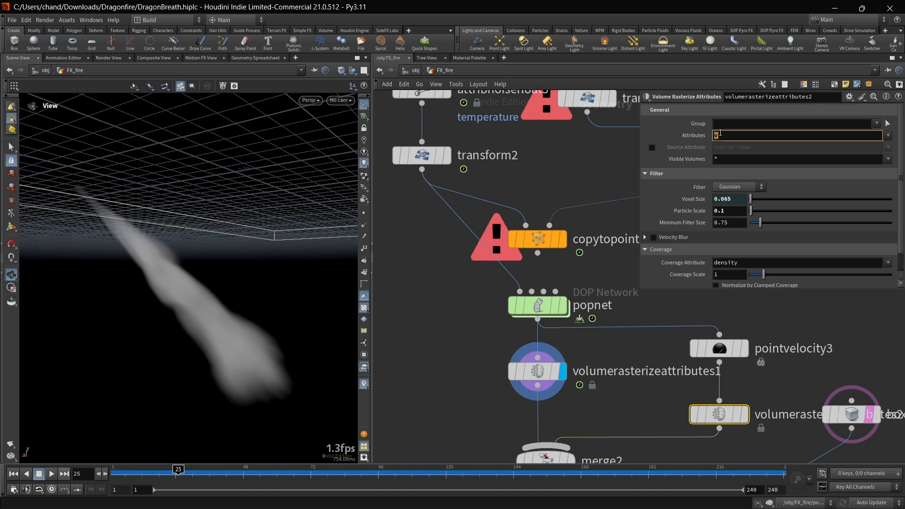
pyautogui.scroll(-2, 734, 183)
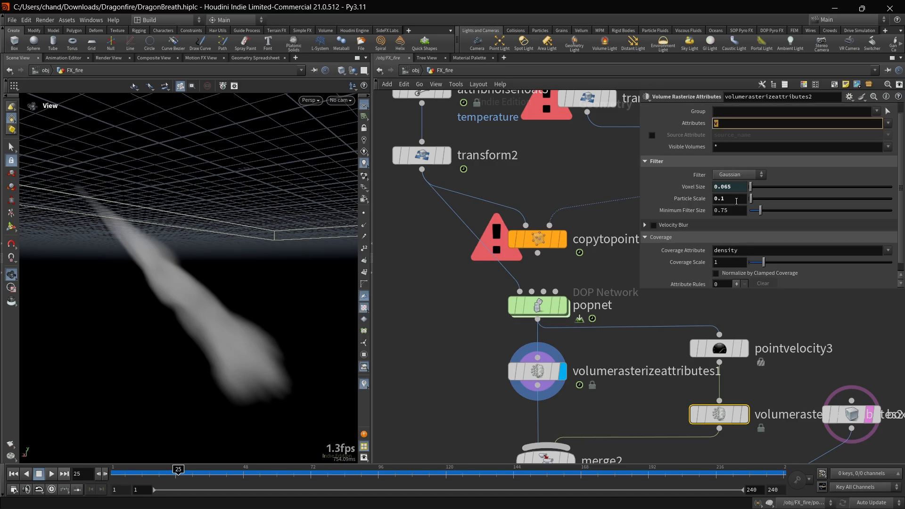
# Display volumerasterizeattributes2 and scrub its velocity volume from frame 25 to frame 128
pyautogui.click(745, 418)
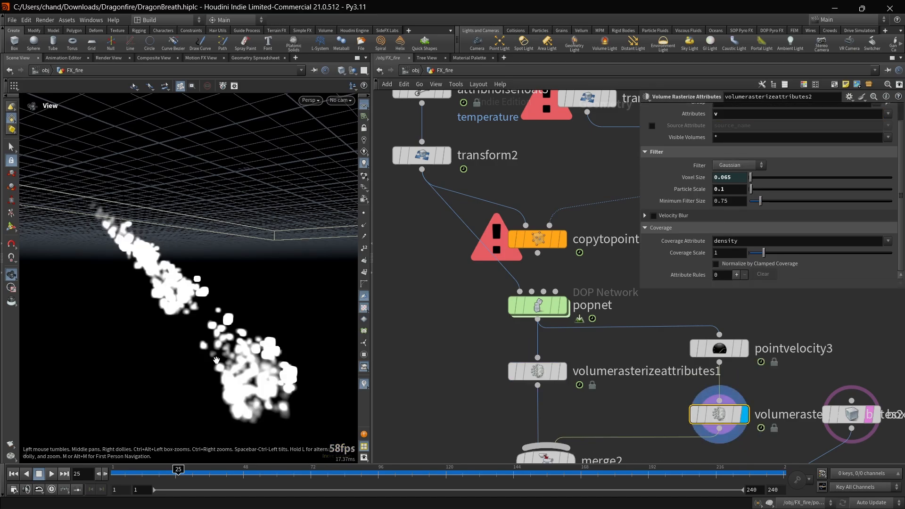
pyautogui.moveTo(186, 467); pyautogui.dragTo(468, 469)
pyautogui.moveTo(448, 382); pyautogui.dragTo(388, 359, button='middle')
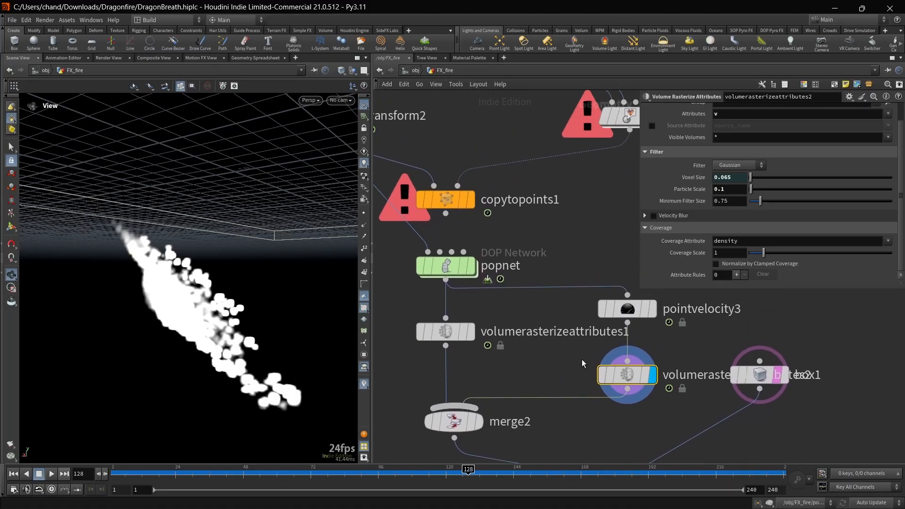
# Display box1, frame it and inspect the flat collision slab from above and close to its surface
pyautogui.click(760, 374)
pyautogui.click(787, 347)
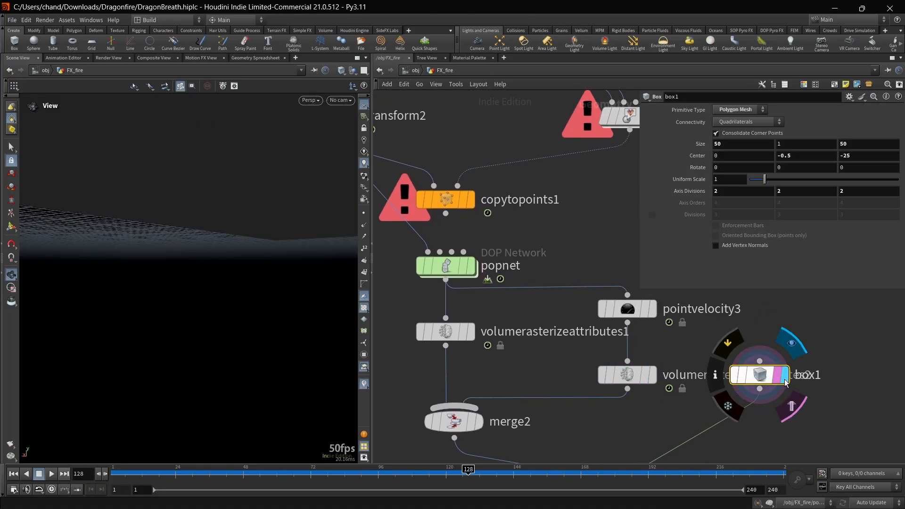
pyautogui.hotkey('space', 'f')
pyautogui.moveTo(253, 243); pyautogui.dragTo(263, 279)
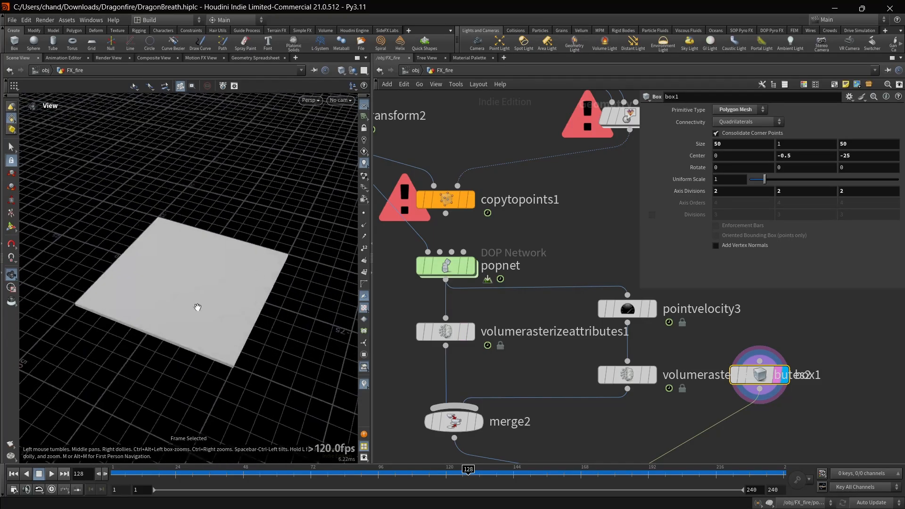
pyautogui.scroll(2, 204, 293)
pyautogui.moveTo(204, 291); pyautogui.dragTo(228, 255)
pyautogui.scroll(7, 228, 254)
pyautogui.moveTo(200, 358); pyautogui.dragTo(173, 349)
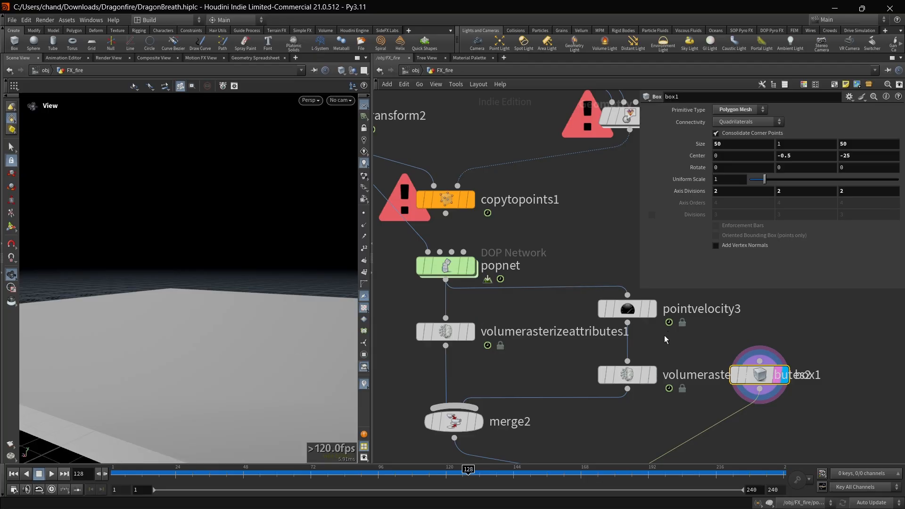
# Display merge2, frame the combined burn, temperature and velocity volumes, and check them at frames 17 and 44
pyautogui.click(480, 424)
pyautogui.press('f')
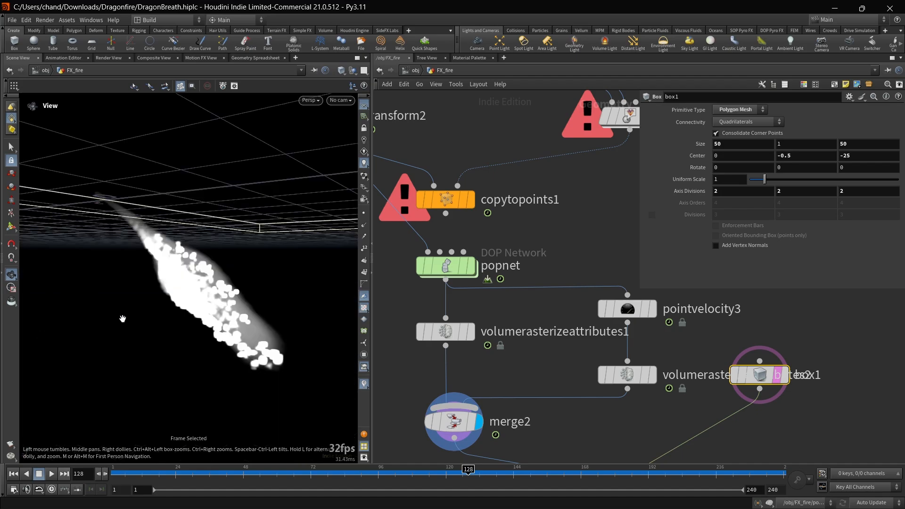
pyautogui.click(159, 474)
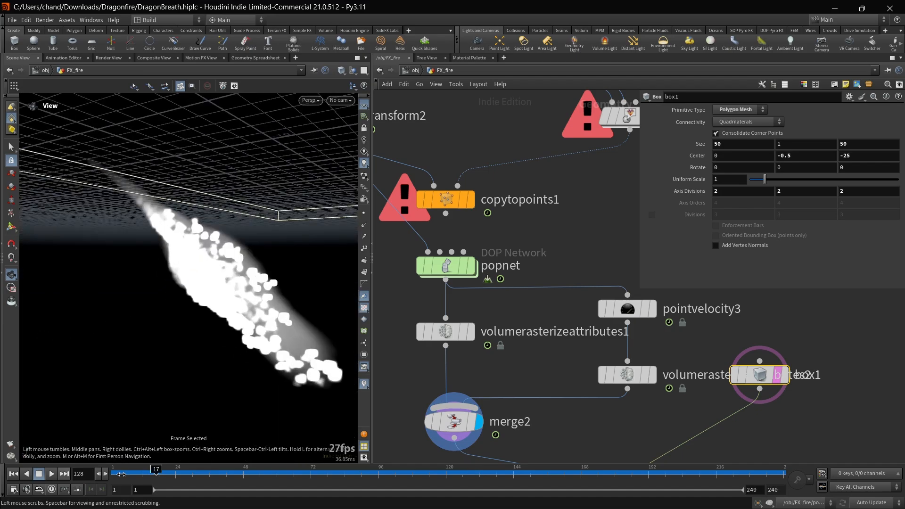
pyautogui.click(233, 478)
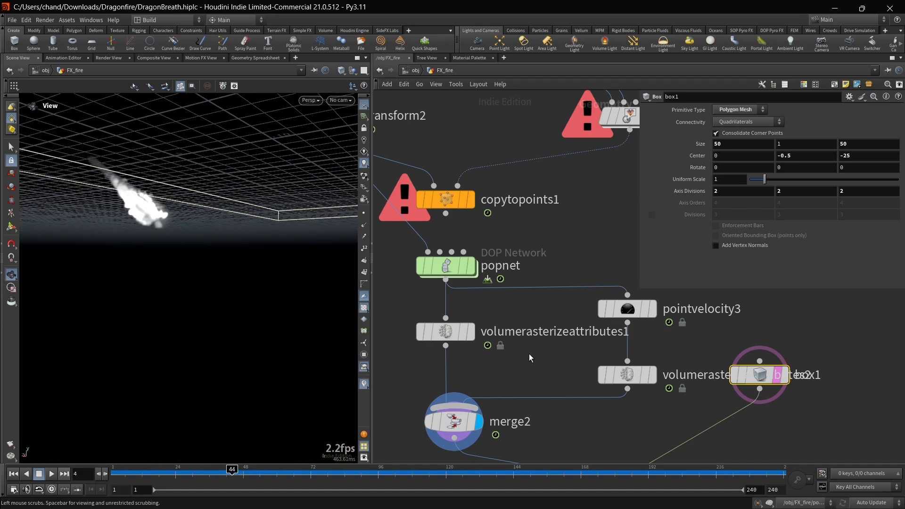
# Return to frame 1 and set pyrosolver1's voxel size to 0.25
pyautogui.moveTo(532, 359); pyautogui.dragTo(541, 213, button='middle')
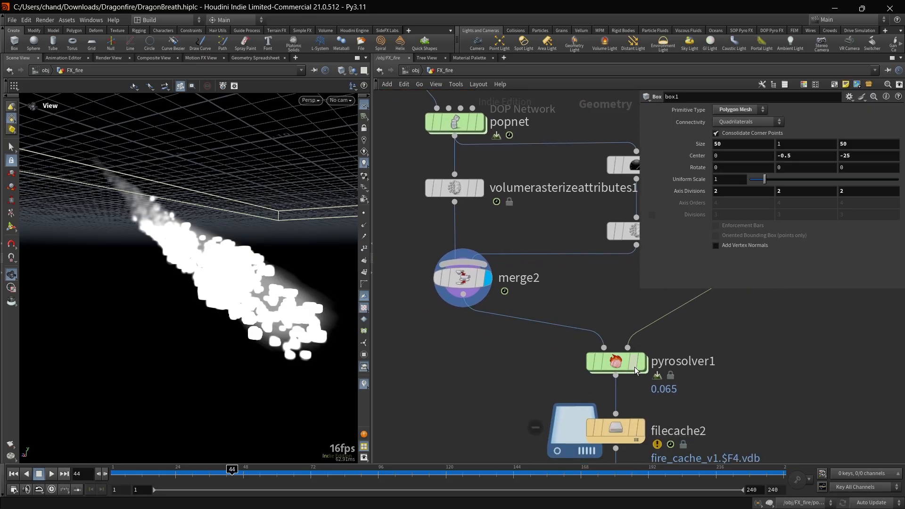
pyautogui.moveTo(634, 366)
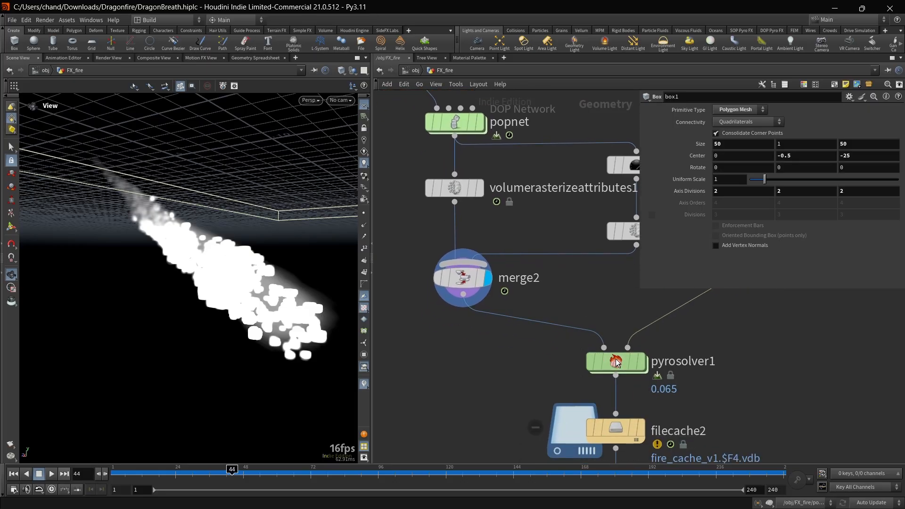
pyautogui.click(623, 363)
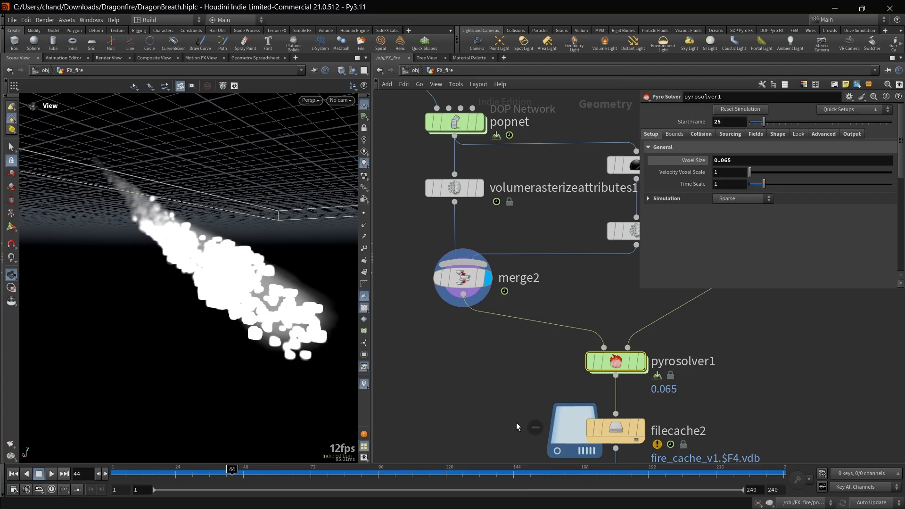
pyautogui.hotkey('ctrl', 'Up')
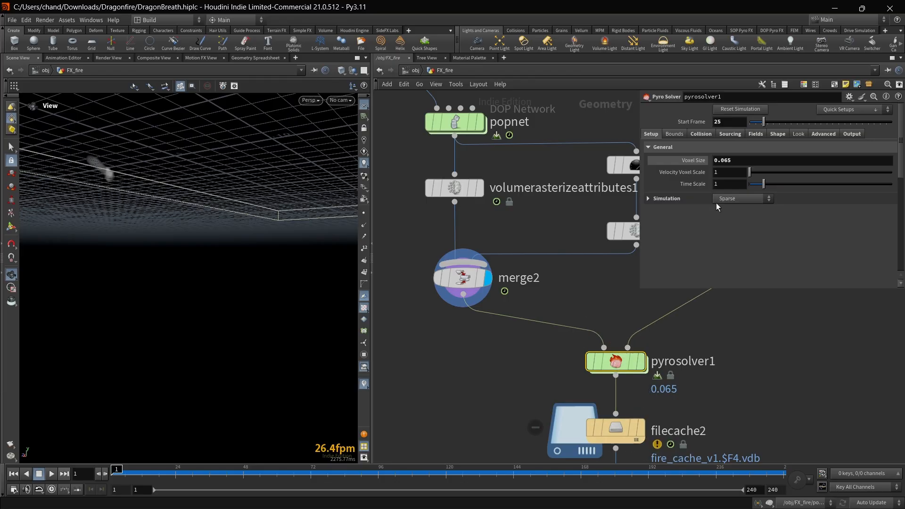
pyautogui.click(736, 161)
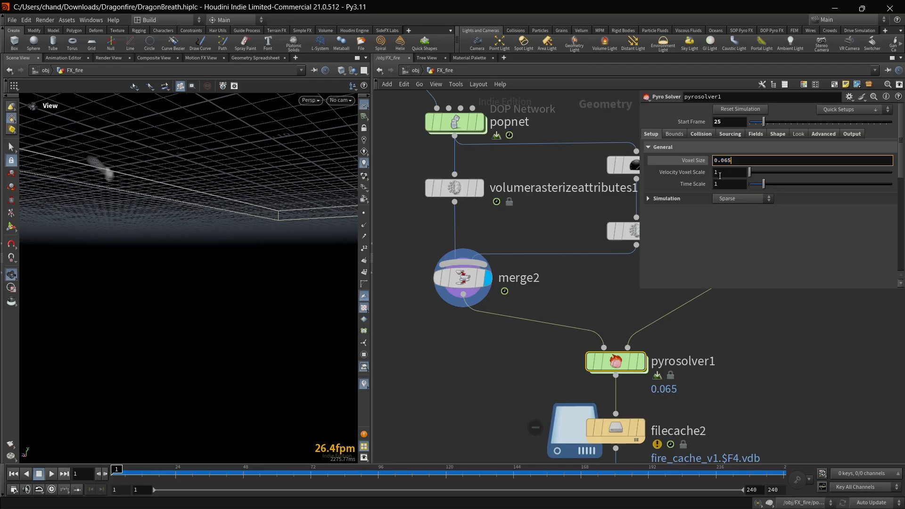
pyautogui.press('BackSpace')
pyautogui.press('BackSpace')
pyautogui.write('.')
pyautogui.press('Return')
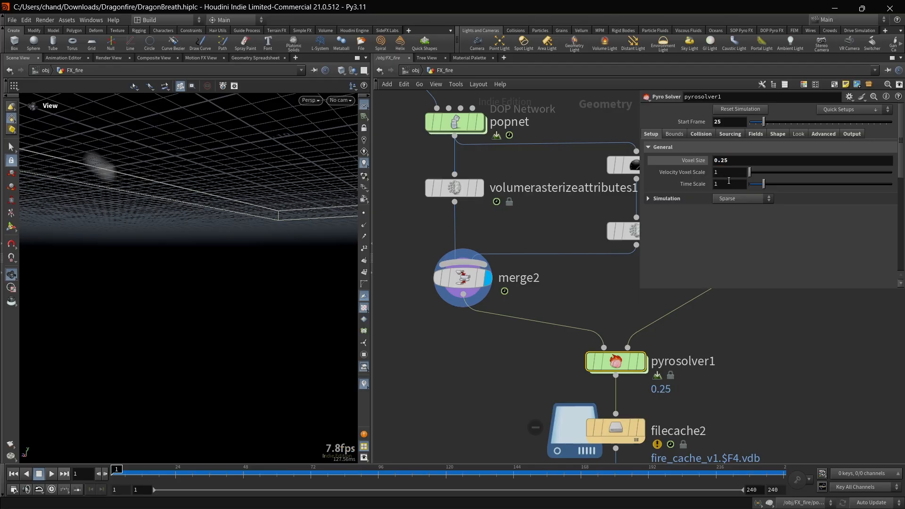
# Save the fire_cache simulation of filecache2 to disk for frames 1 to 240
pyautogui.click(618, 433)
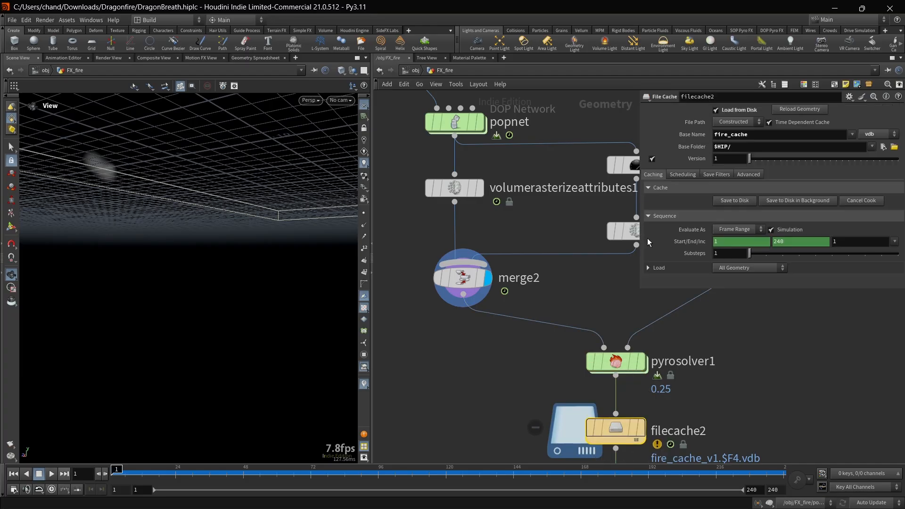
pyautogui.click(734, 200)
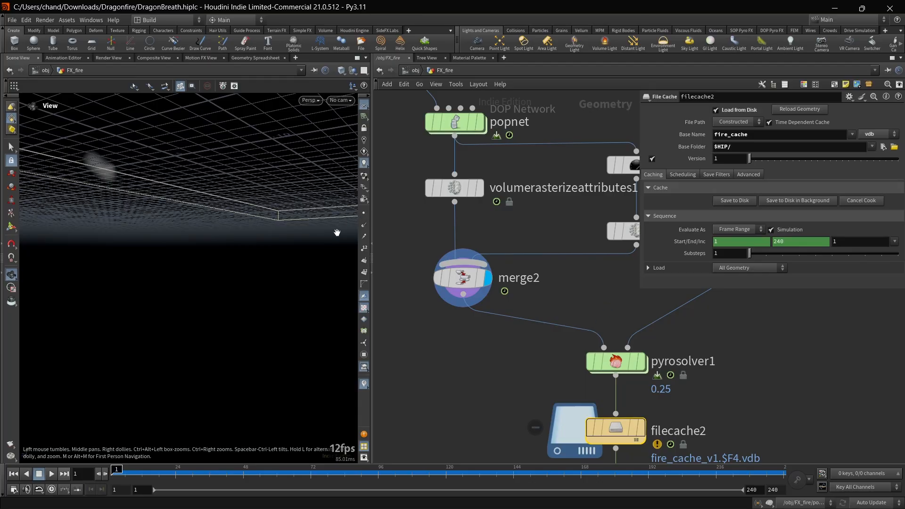
# Display filecache2, play the cached simulation, frame it and scrub it onward to frame 162
pyautogui.press('f')
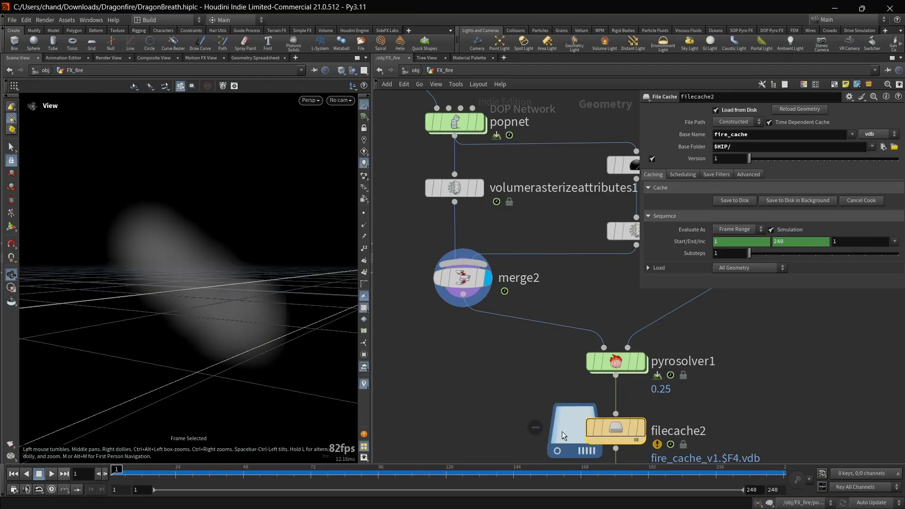
pyautogui.moveTo(495, 381); pyautogui.dragTo(469, 256, button='middle')
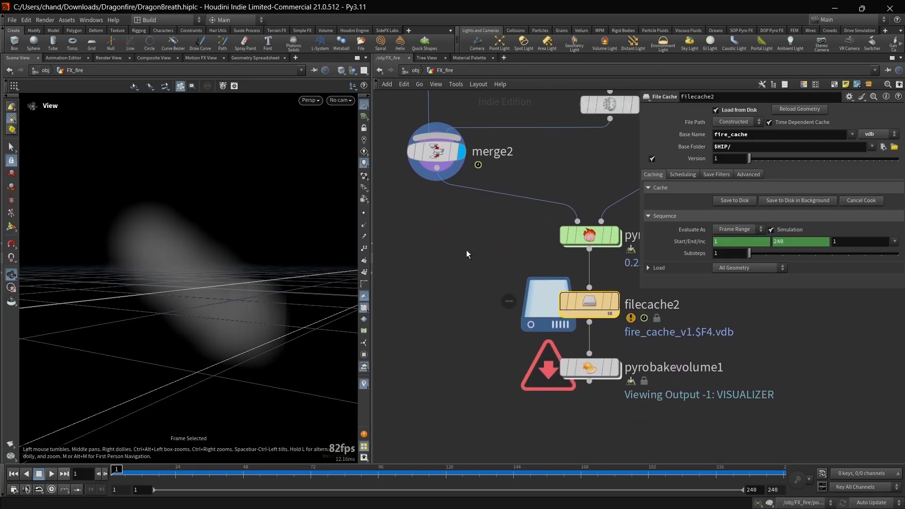
pyautogui.click(616, 302)
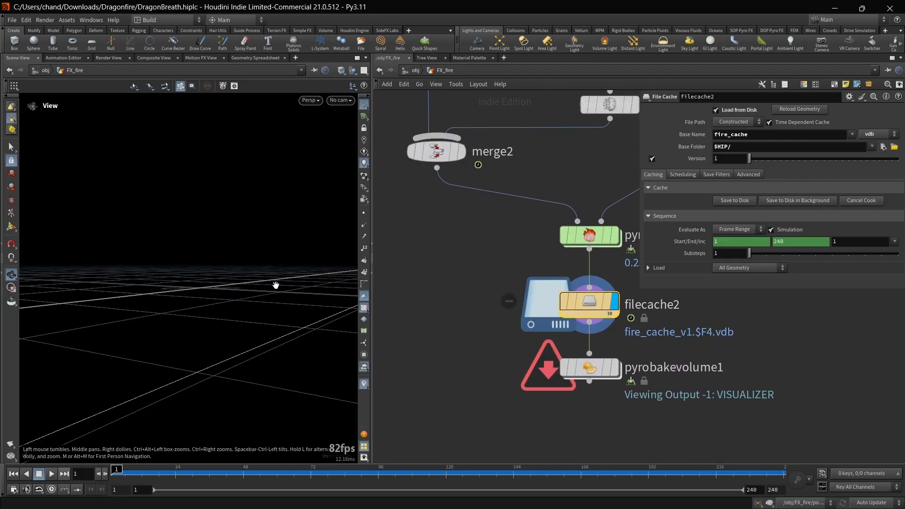
pyautogui.press('Up')
pyautogui.press('Up')
pyautogui.press('f')
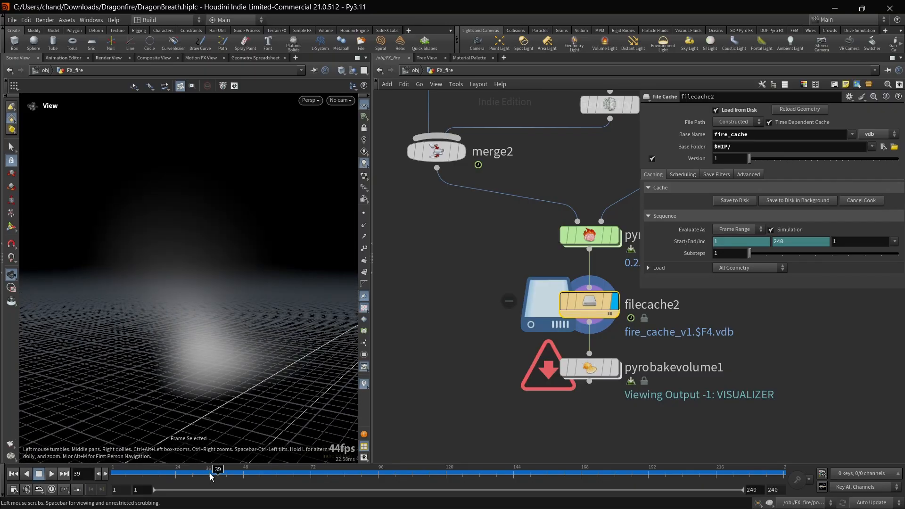
pyautogui.moveTo(217, 472); pyautogui.dragTo(567, 494)
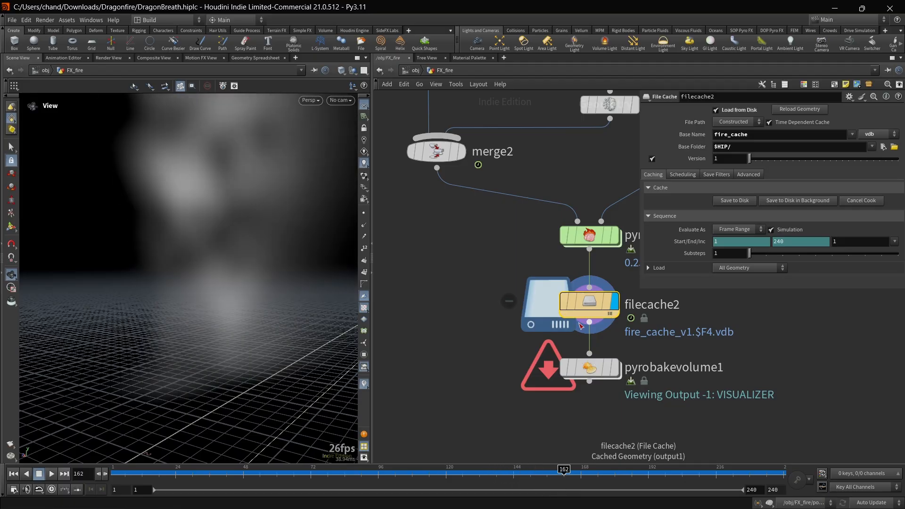
pyautogui.scroll(-5, 502, 333)
pyautogui.scroll(5, 476, 362)
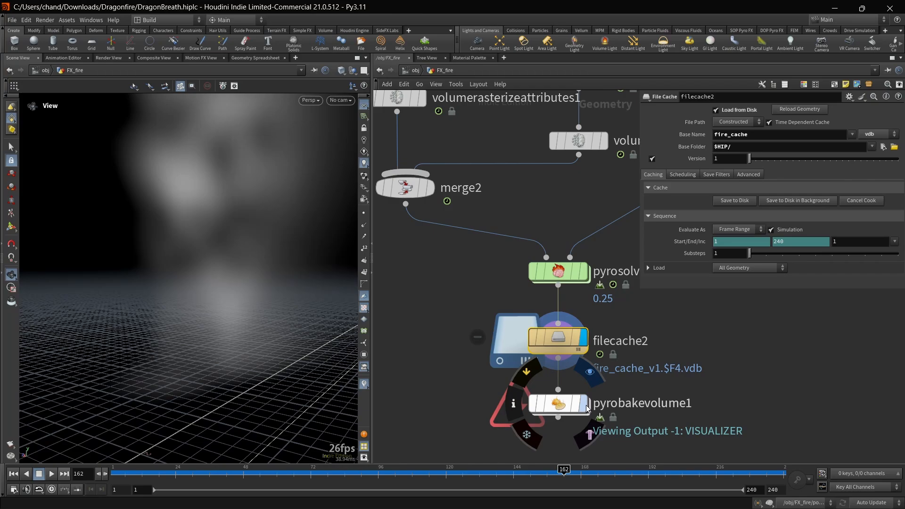
# Display pyrobakevolume1 and play the shaded fire from the first frame to frame 56
pyautogui.click(586, 405)
pyautogui.hotkey('ctrl', 'Up')
pyautogui.press('Up')
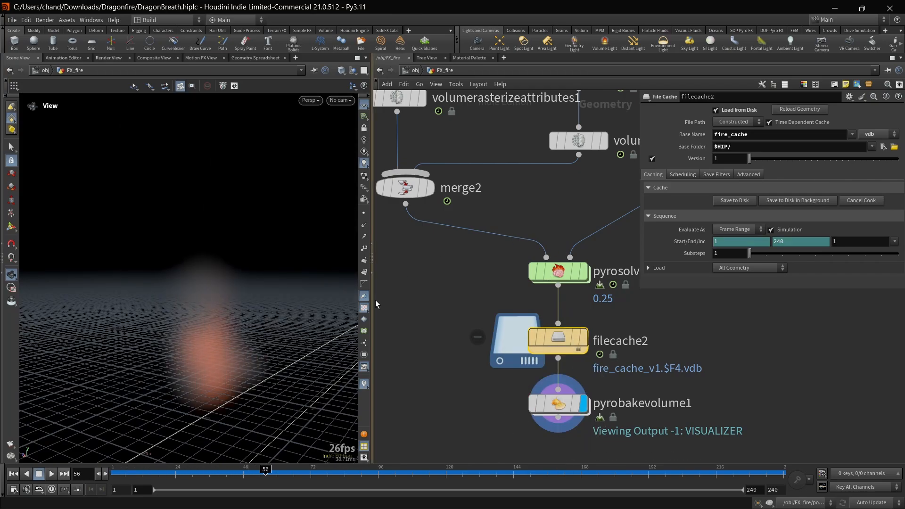
# Display box1 again with its size and center settings and view the slab edge-on
pyautogui.moveTo(603, 152); pyautogui.dragTo(524, 278, button='middle')
pyautogui.scroll(-3, 533, 271)
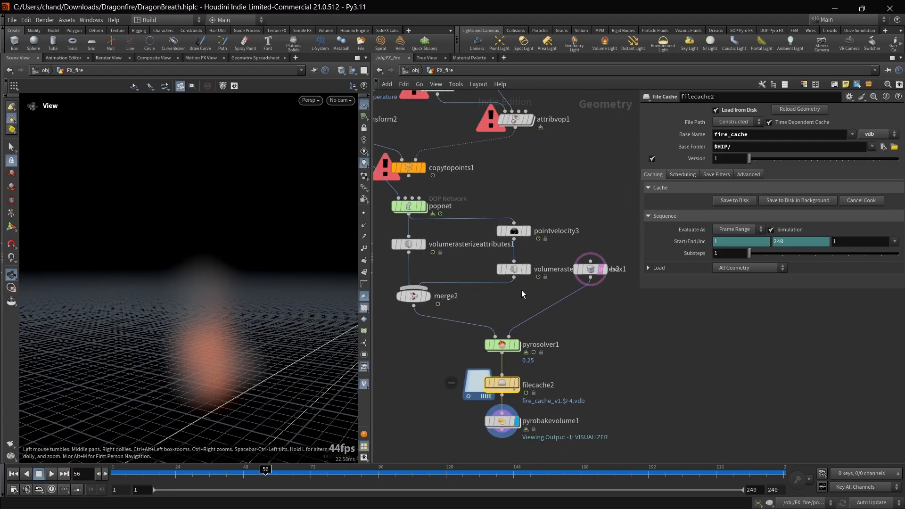
pyautogui.click(590, 270)
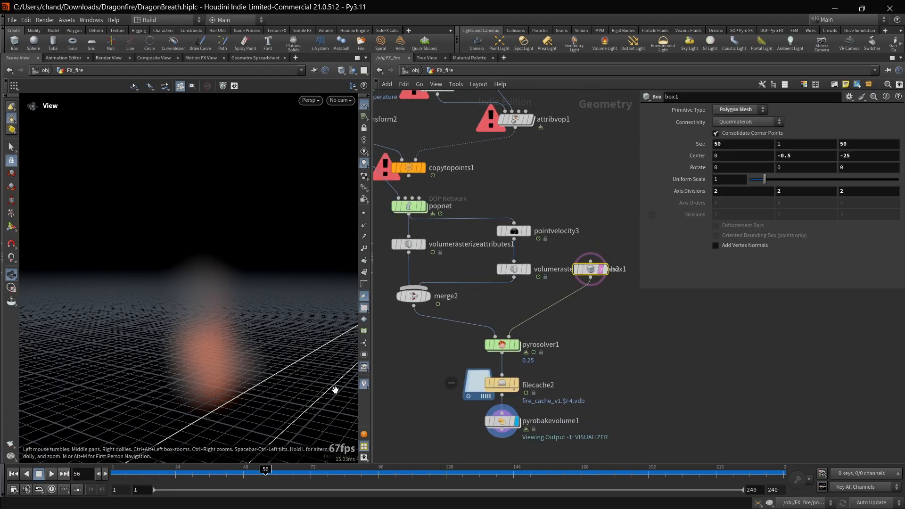
pyautogui.click(605, 269)
pyautogui.press('f')
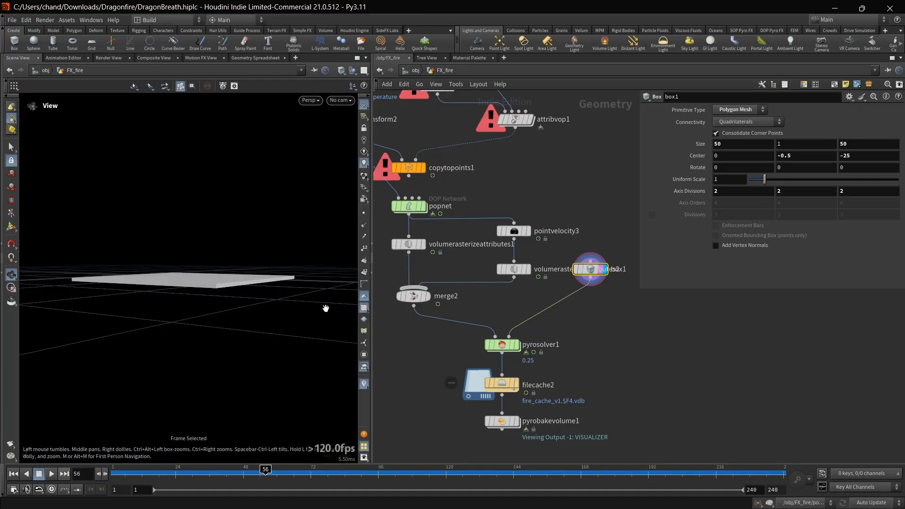
pyautogui.moveTo(246, 287); pyautogui.dragTo(322, 278)
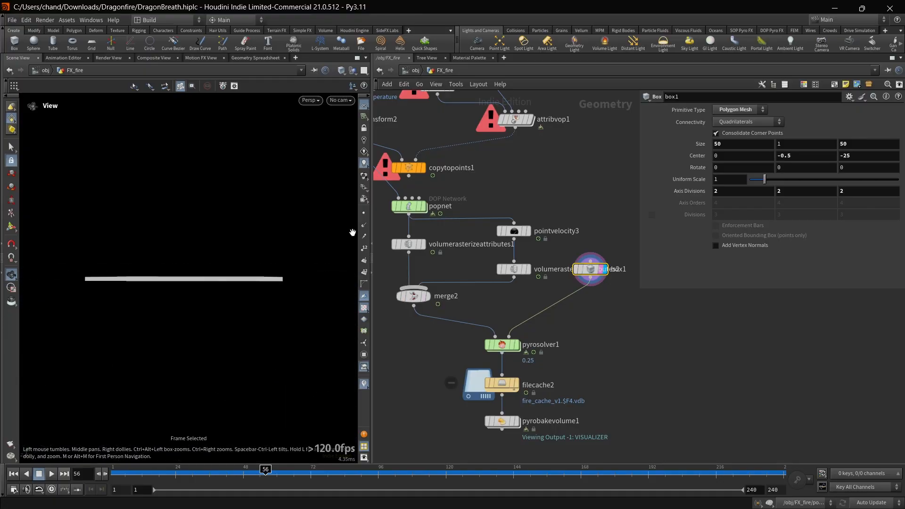
# Display popnet and play the particles against the box outline, stopping at frame 71
pyautogui.click(423, 207)
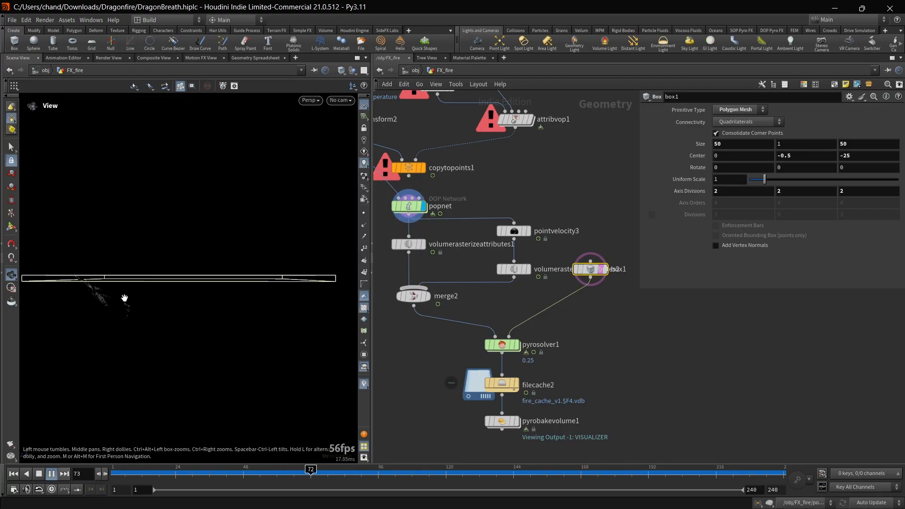
pyautogui.press('Up')
pyautogui.press('Left')
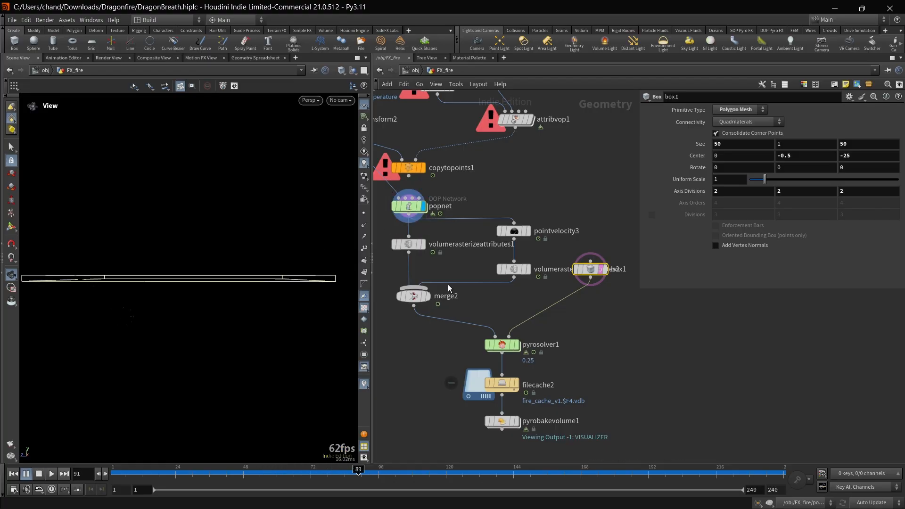
pyautogui.press('Right')
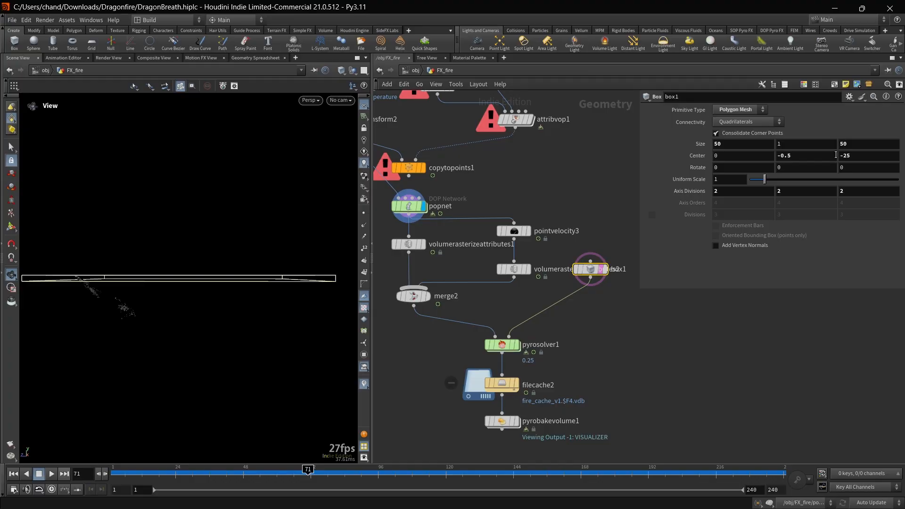
# Try box1's center Z at -50 and undo the change
pyautogui.click(857, 144)
pyautogui.press('Return')
pyautogui.click(858, 156)
pyautogui.write('50')
pyautogui.press('Return')
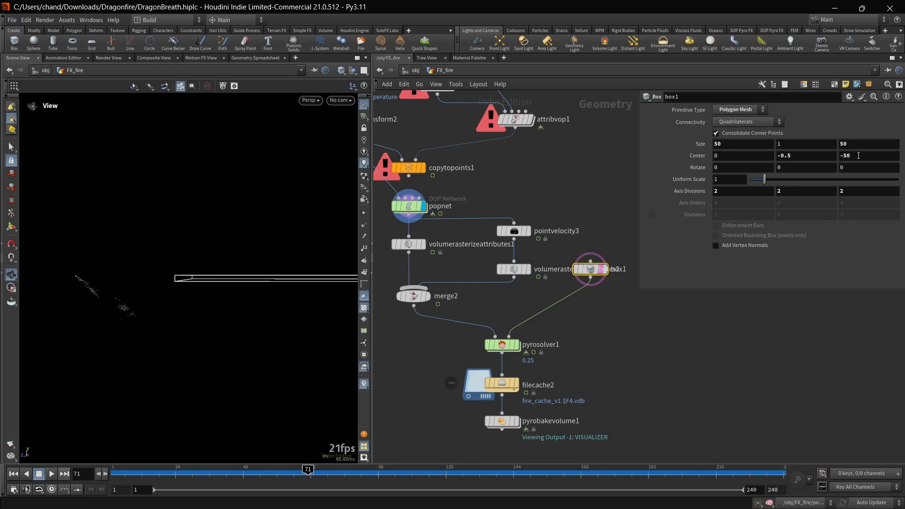
pyautogui.hotkey('ctrl', 'z')
# Try box1's center X at -10 and undo the change
pyautogui.click(771, 155)
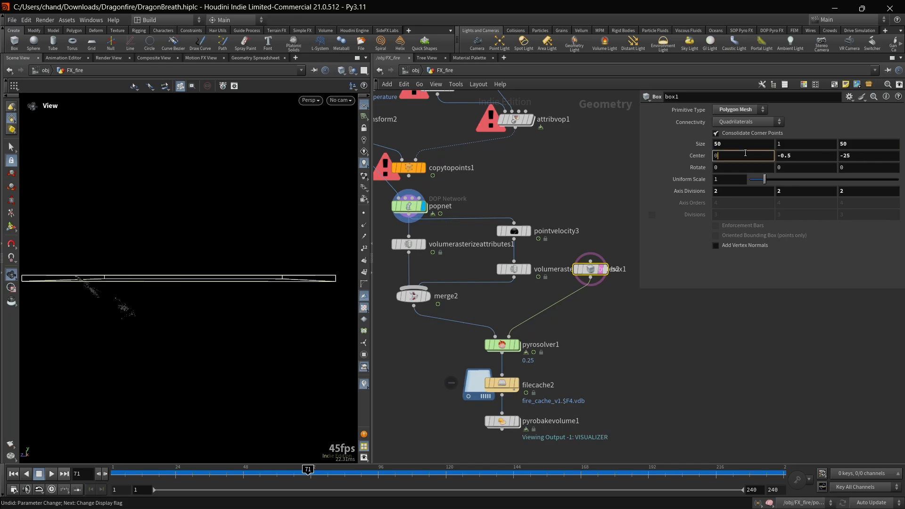
pyautogui.press('BackSpace')
pyautogui.write('-10')
pyautogui.press('Return')
pyautogui.hotkey('ctrl', 'z')
# Set box1's center Y to -10
pyautogui.click(791, 156)
pyautogui.write('-10')
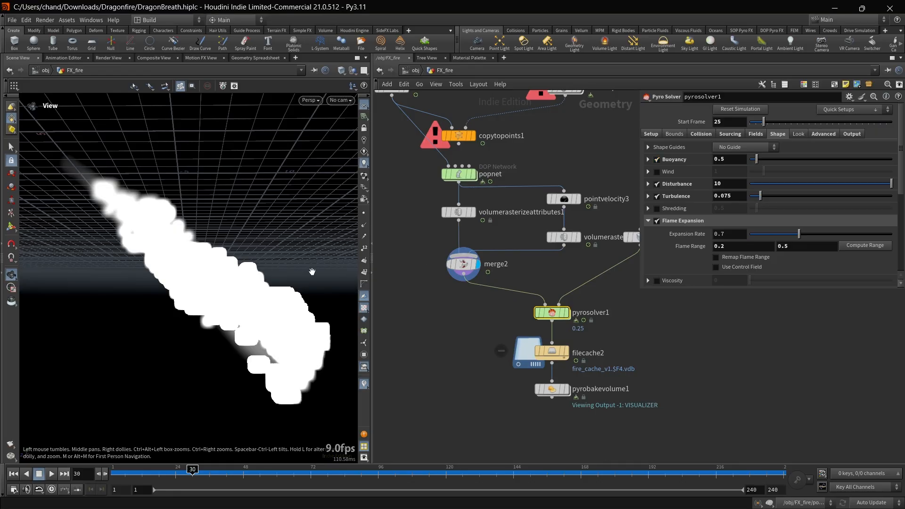
pyautogui.moveTo(438, 365); pyautogui.dragTo(408, 485, button='middle')
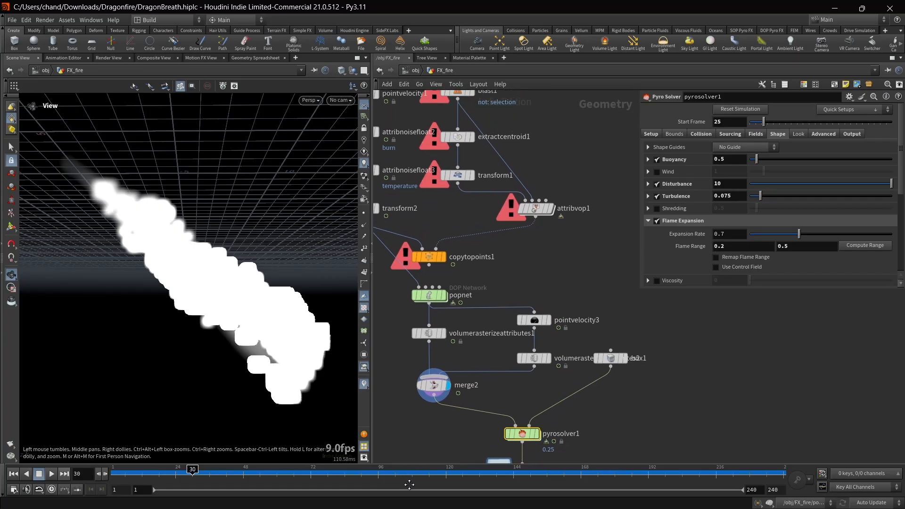
pyautogui.moveTo(550, 230); pyautogui.dragTo(600, 316, button='middle')
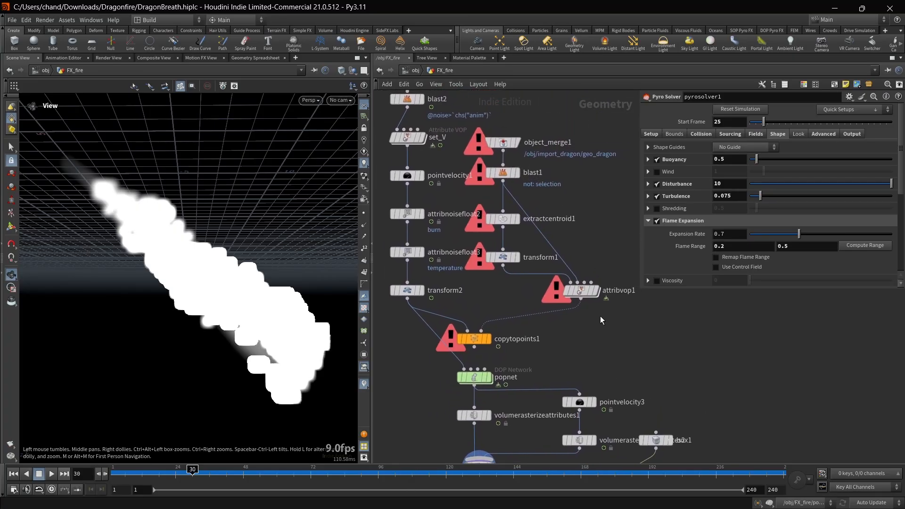
# Check the attribvop1 node's parameters and return to the pyro solver part of the network
pyautogui.click(579, 290)
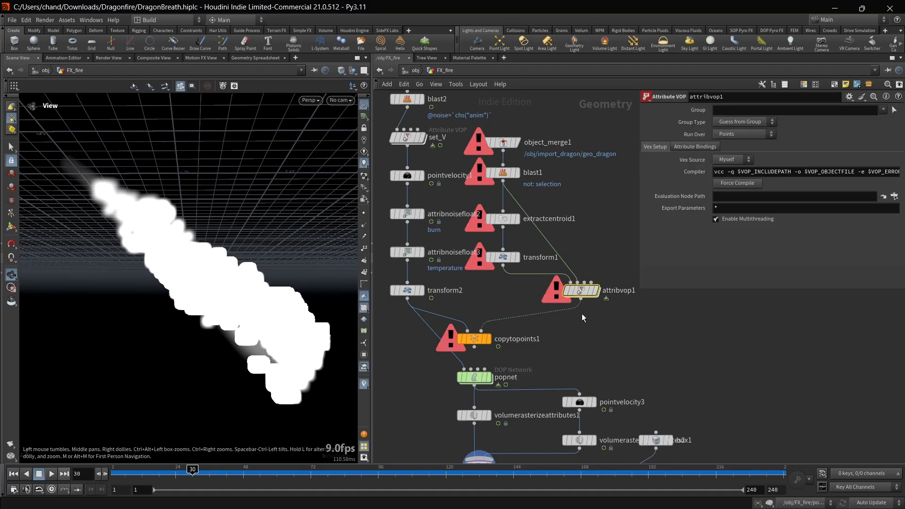
pyautogui.scroll(-5, 581, 344)
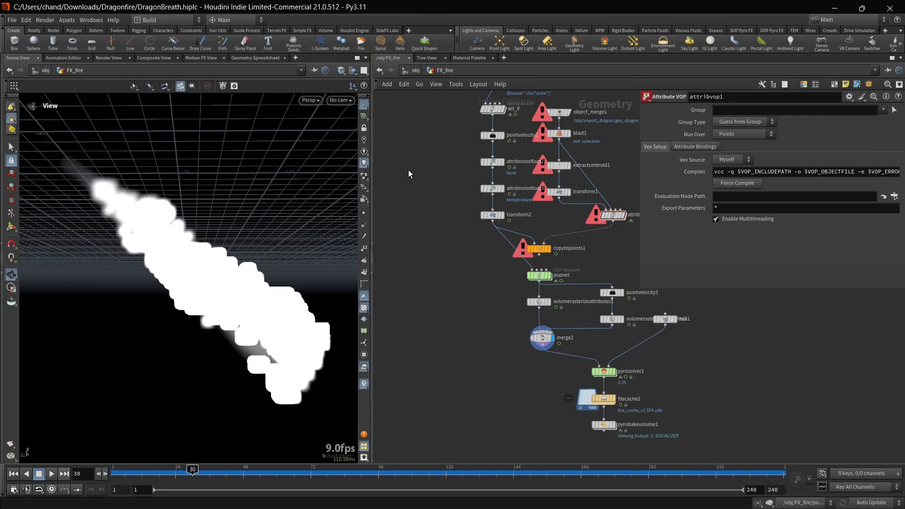
pyautogui.click(398, 199)
pyautogui.scroll(3, 519, 363)
pyautogui.moveTo(511, 347); pyautogui.dragTo(398, 232, button='middle')
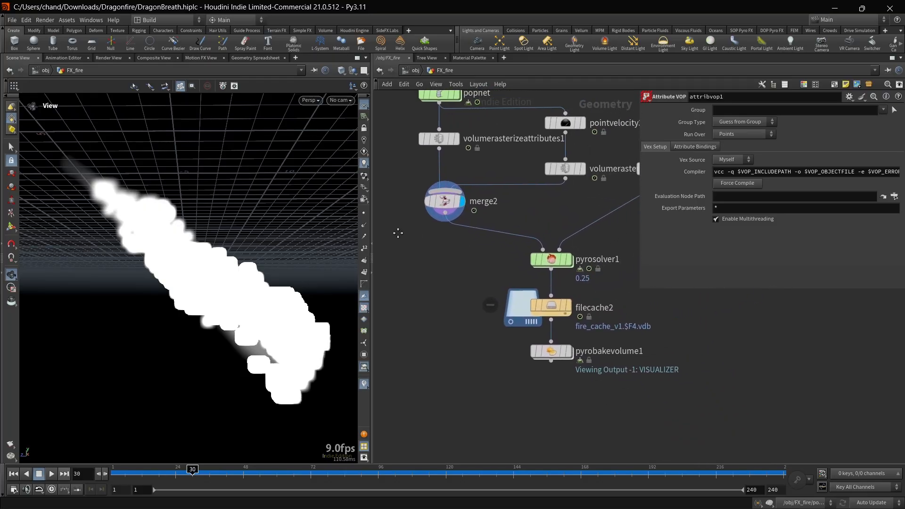
pyautogui.scroll(2, 448, 264)
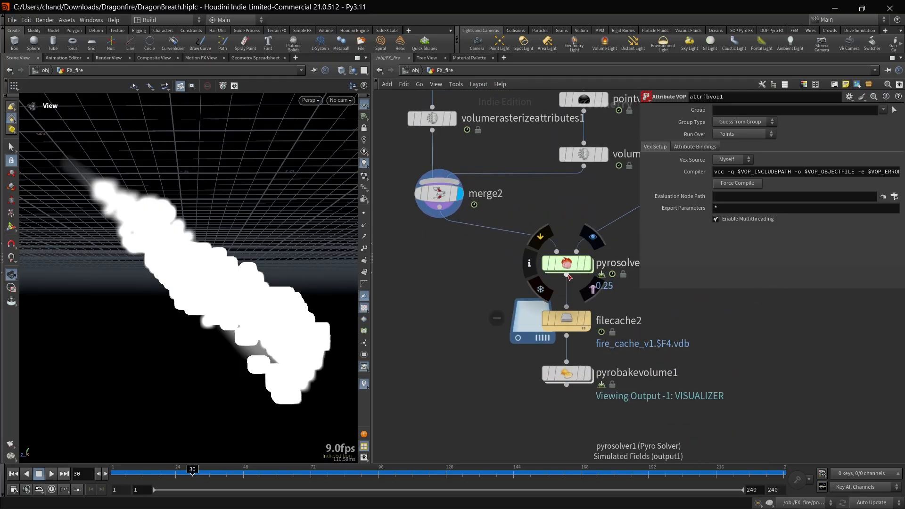
# Set pyrosolver1's voxel size to 0.065
pyautogui.click(567, 264)
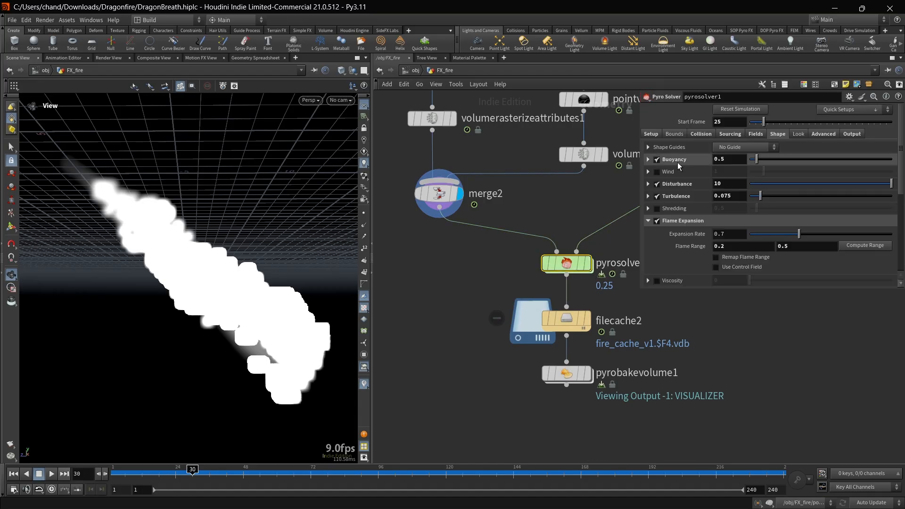
pyautogui.click(746, 161)
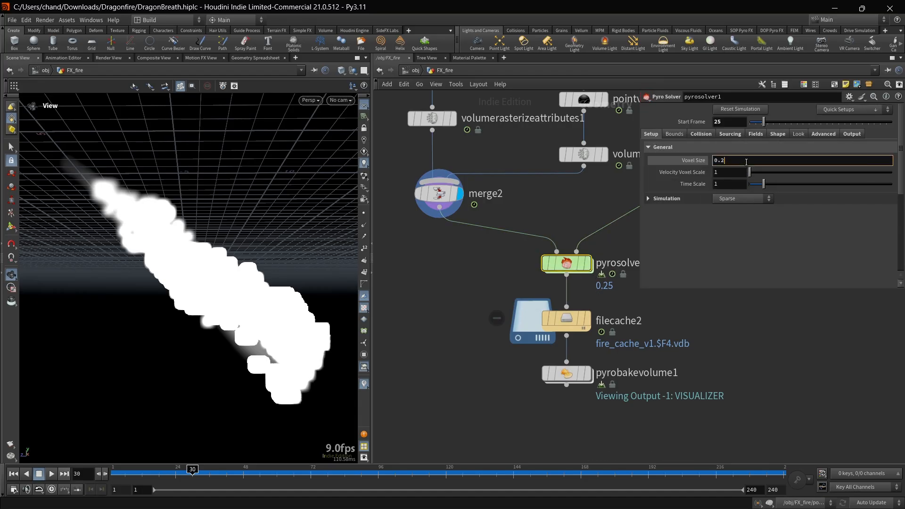
pyautogui.write('0.065')
pyautogui.press('Return')
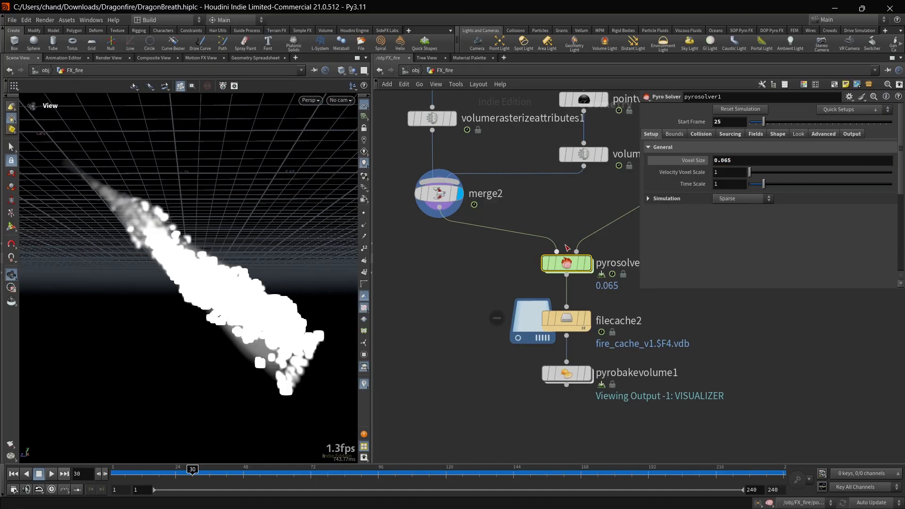
pyautogui.moveTo(567, 226); pyautogui.dragTo(544, 267, button='middle')
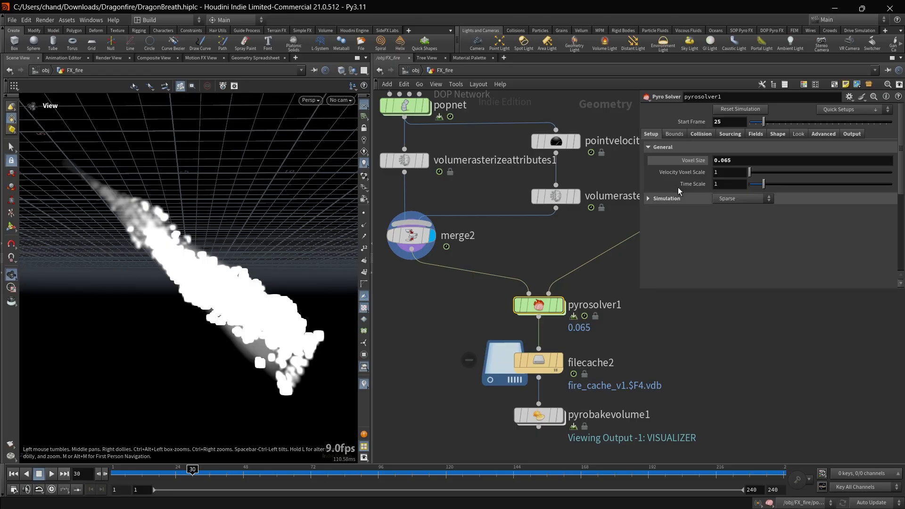
# Review pyrosolver1's collision ground planes and its density source settings
pyautogui.click(700, 134)
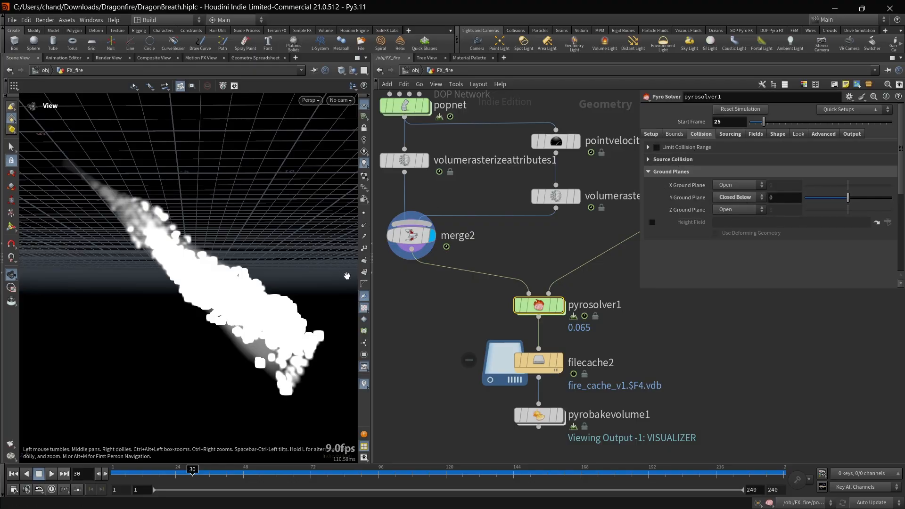
pyautogui.click(736, 136)
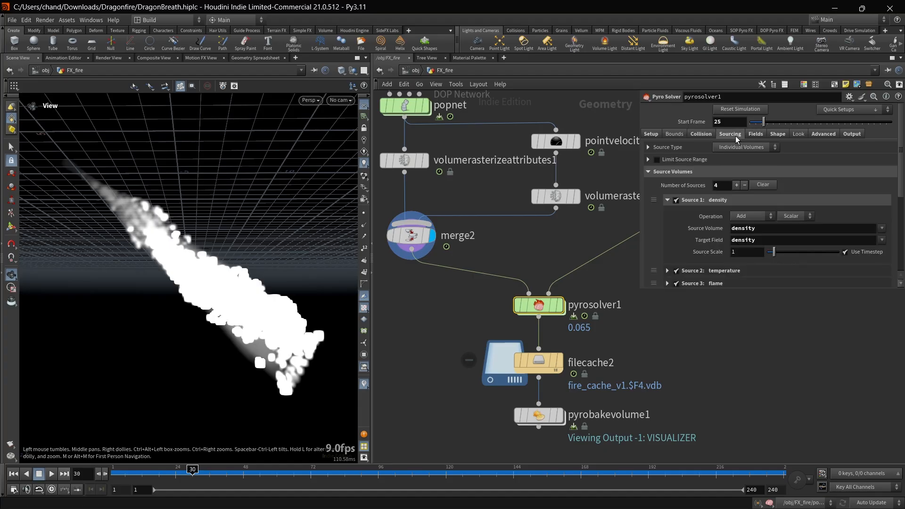
pyautogui.scroll(-3, 686, 186)
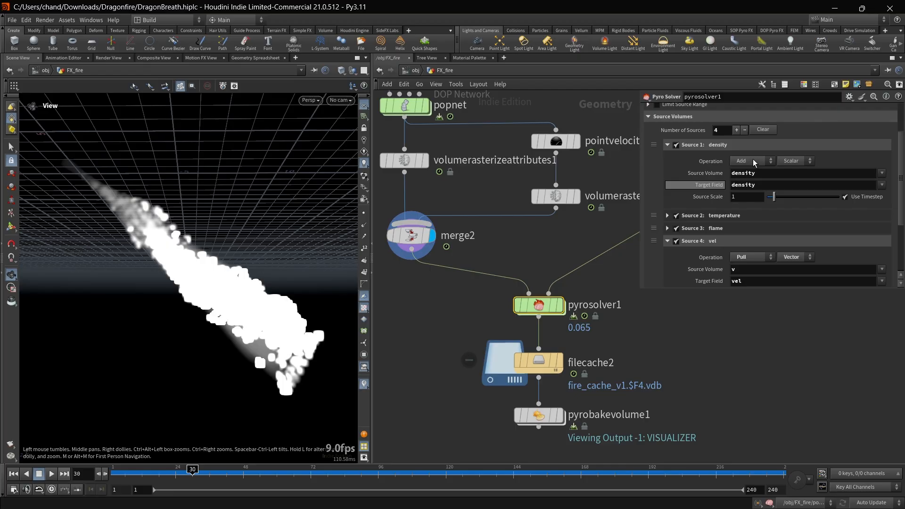
# Try density2 as the source volume of the density source and restore it to density
pyautogui.write('2')
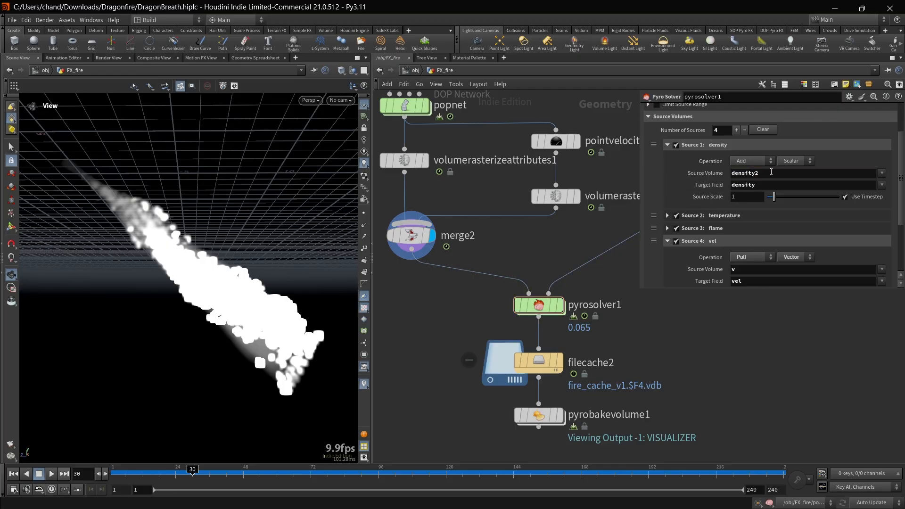
pyautogui.click(775, 174)
pyautogui.press('Return')
pyautogui.scroll(2, 680, 180)
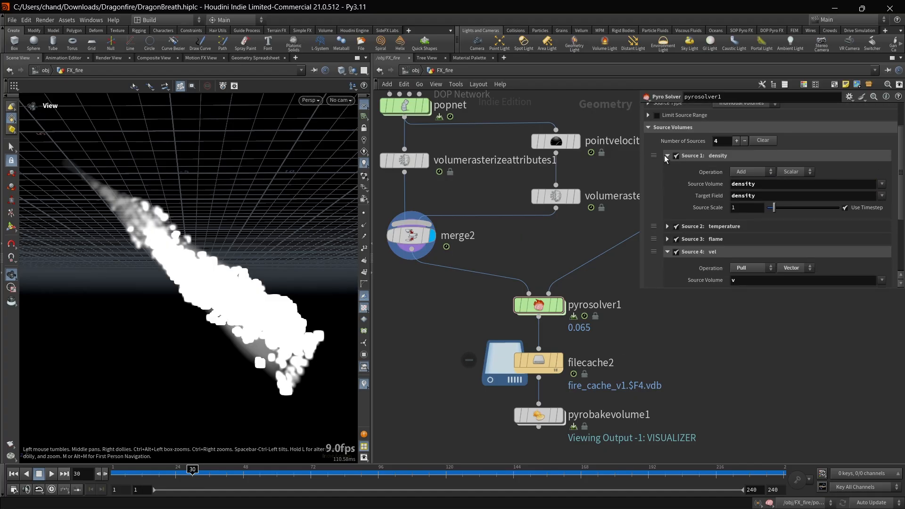
# Examine the operation, source volume and target field of pyrosolver1's temperature and flame sources
pyautogui.click(665, 156)
pyautogui.click(667, 169)
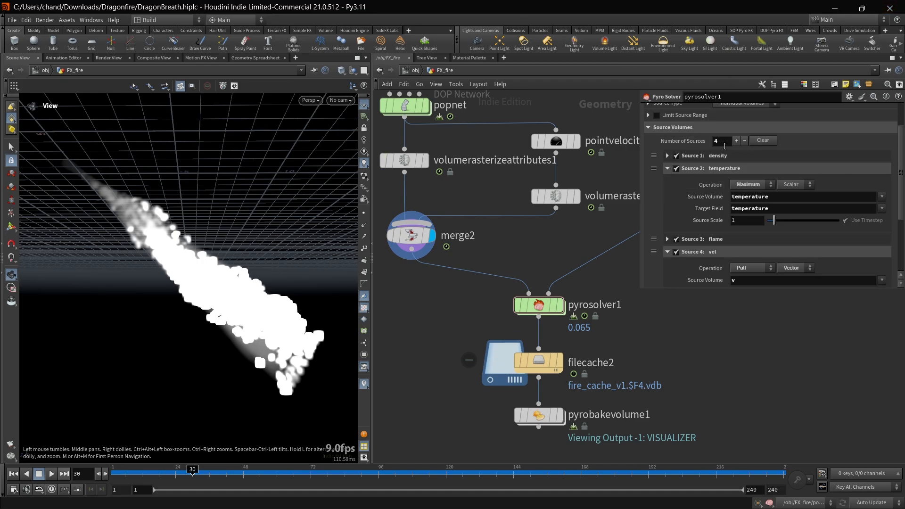
pyautogui.click(667, 168)
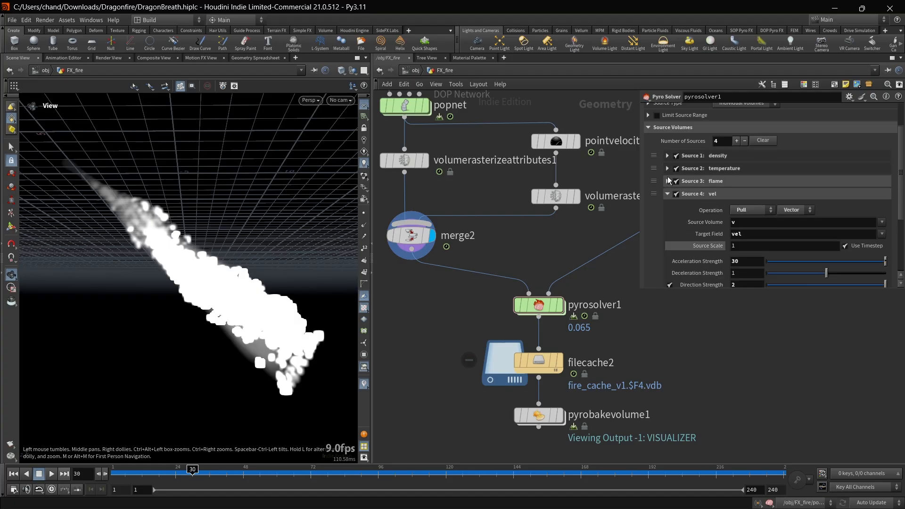
pyautogui.click(667, 181)
pyautogui.scroll(-3, 769, 245)
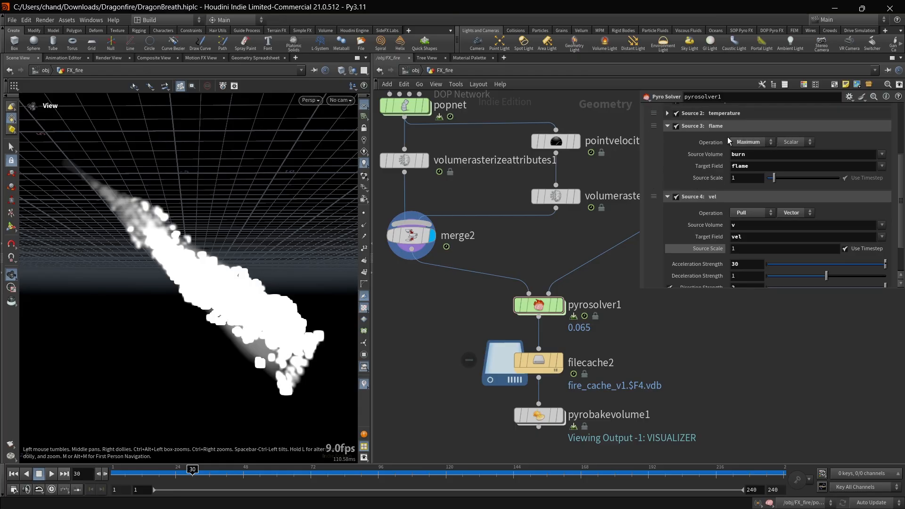
pyautogui.doubleClick(738, 154)
pyautogui.scroll(1, 660, 147)
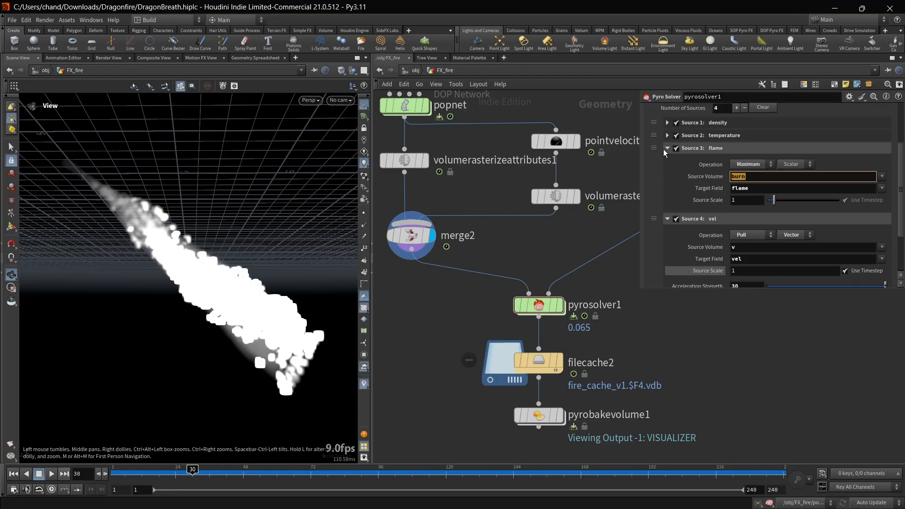
pyautogui.click(666, 134)
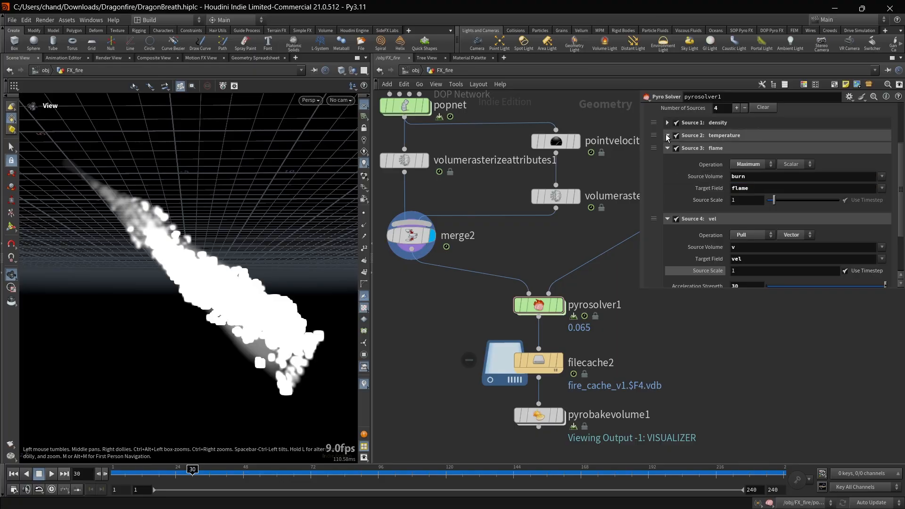
pyautogui.click(668, 136)
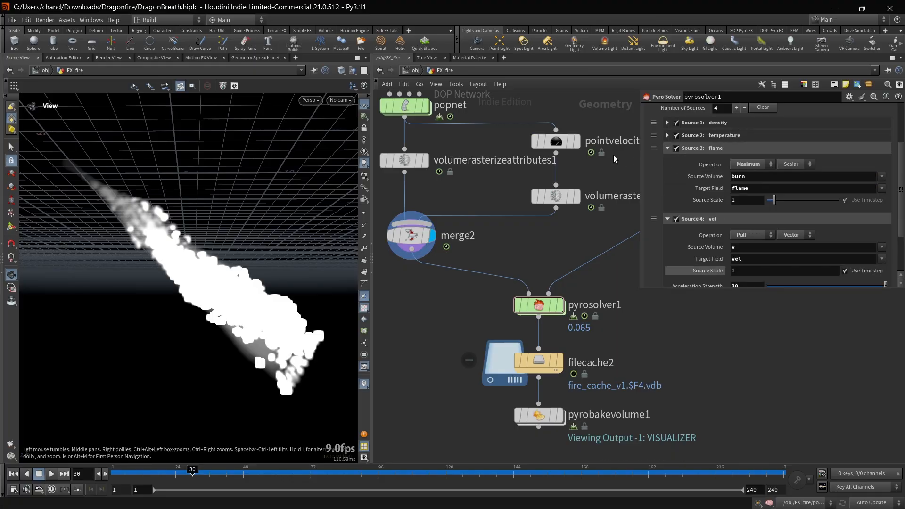
pyautogui.scroll(-1, 745, 261)
pyautogui.scroll(2, 745, 260)
# Review the vel source's pull operation, vector volume and acceleration and direction strengths in pyrosolver1
pyautogui.click(666, 148)
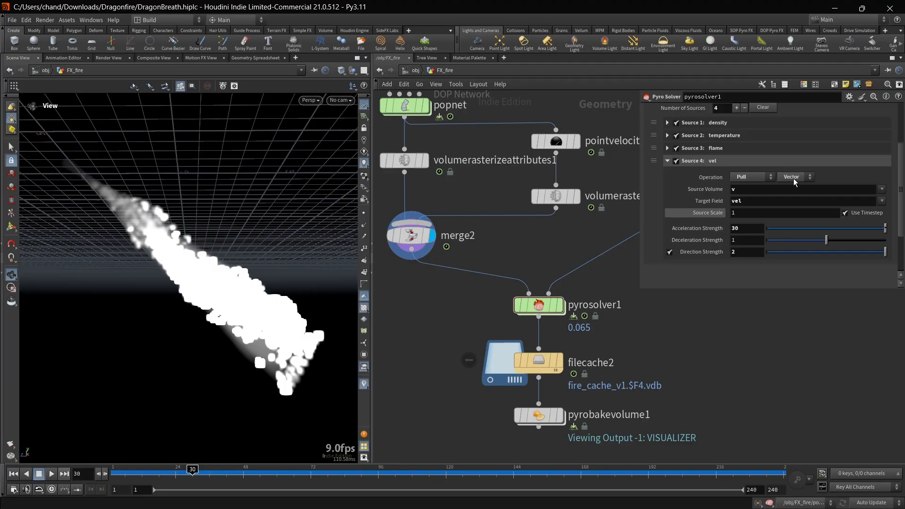
pyautogui.click(750, 191)
pyautogui.click(787, 315)
pyautogui.scroll(4, 756, 208)
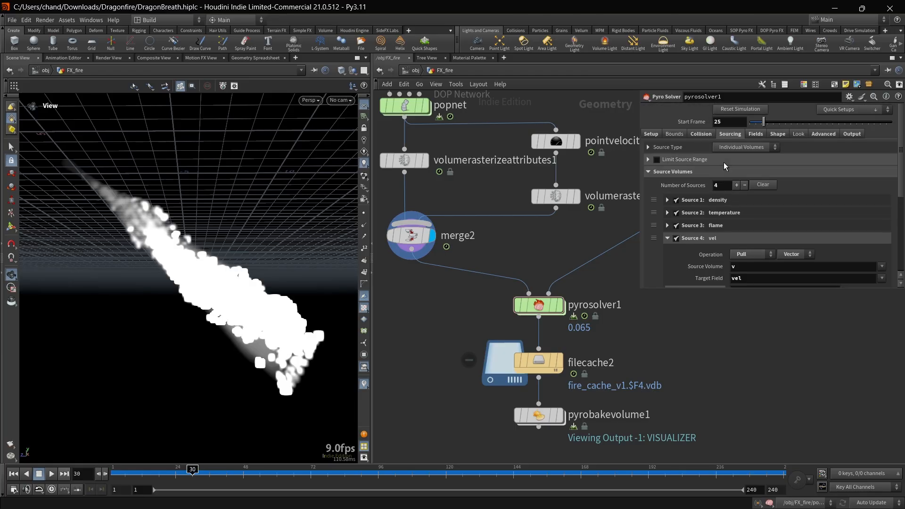
# Examine pyrosolver1's density field settings, including dissipation and the emit-from-flame range and ramp
pyautogui.click(754, 133)
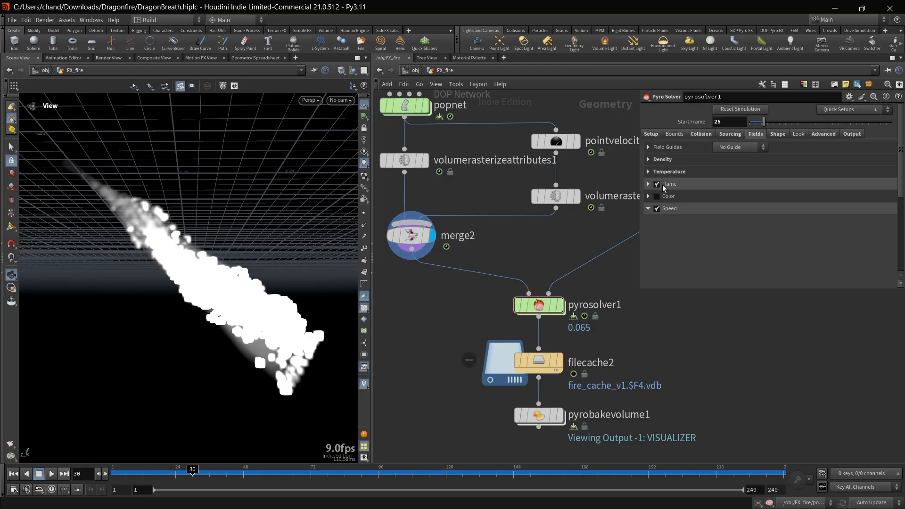
pyautogui.click(648, 173)
pyautogui.click(648, 159)
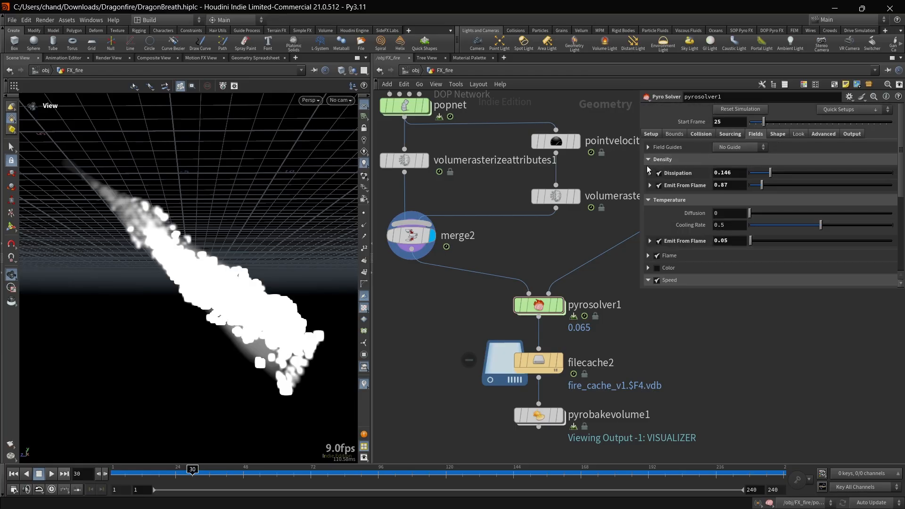
pyautogui.scroll(-1, 650, 162)
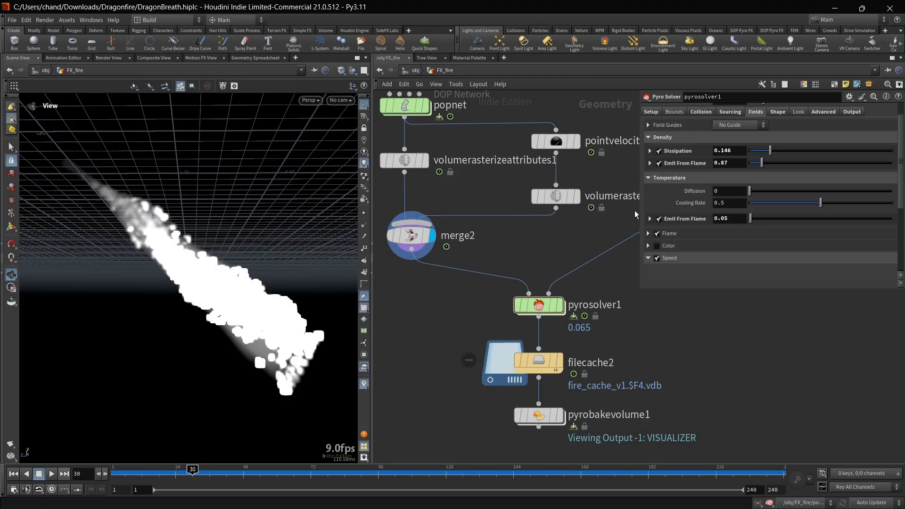
pyautogui.click(650, 164)
pyautogui.scroll(-1, 652, 165)
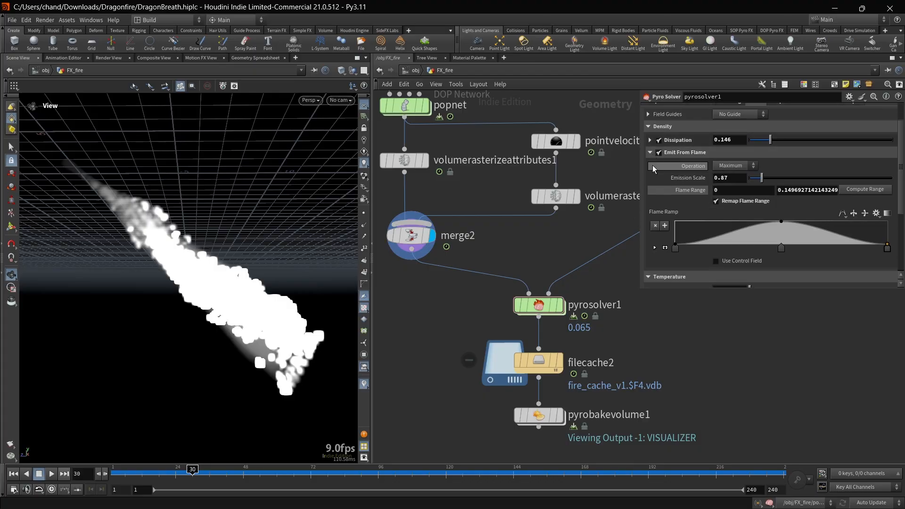
pyautogui.click(650, 141)
pyautogui.scroll(-2, 645, 150)
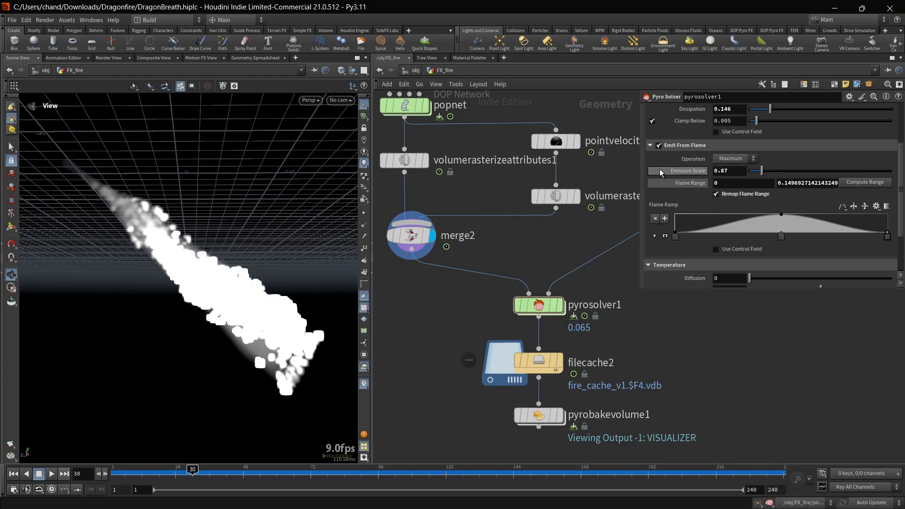
# Examine pyrosolver1's temperature field cooling and emit-from-flame settings, together with the flame lifespan
pyautogui.scroll(-3, 660, 171)
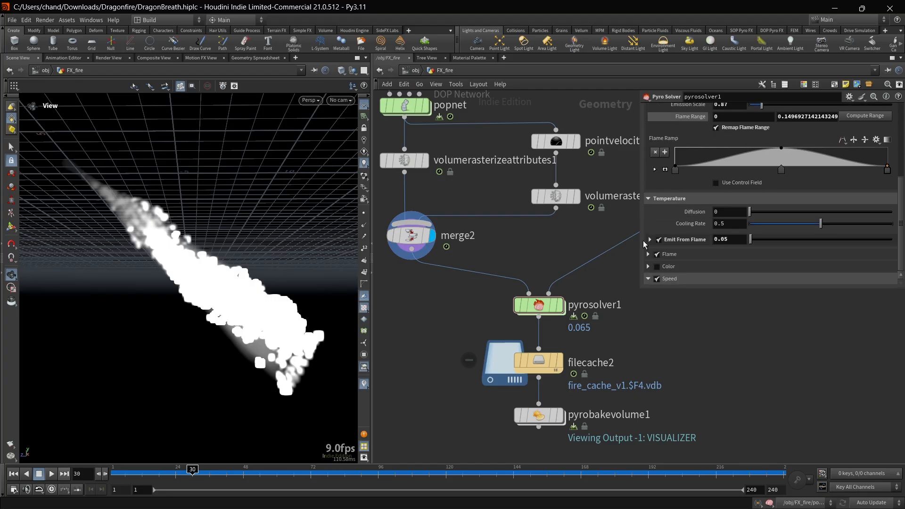
pyautogui.click(651, 239)
pyautogui.scroll(-3, 655, 234)
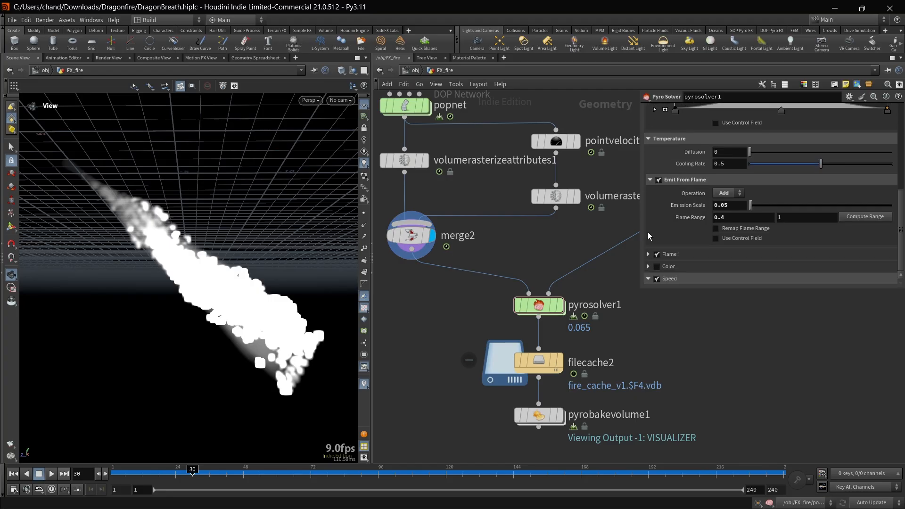
pyautogui.click(648, 255)
pyautogui.scroll(-1, 650, 257)
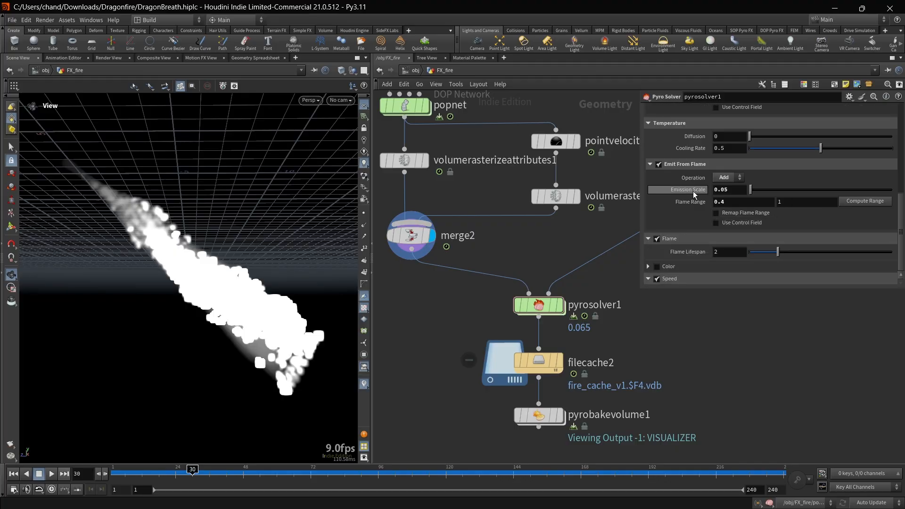
pyautogui.scroll(10, 693, 191)
pyautogui.scroll(2, 751, 168)
# Examine pyrosolver1's buoyancy and disturbance shaping settings, including the disturbance threshold and control field
pyautogui.click(778, 134)
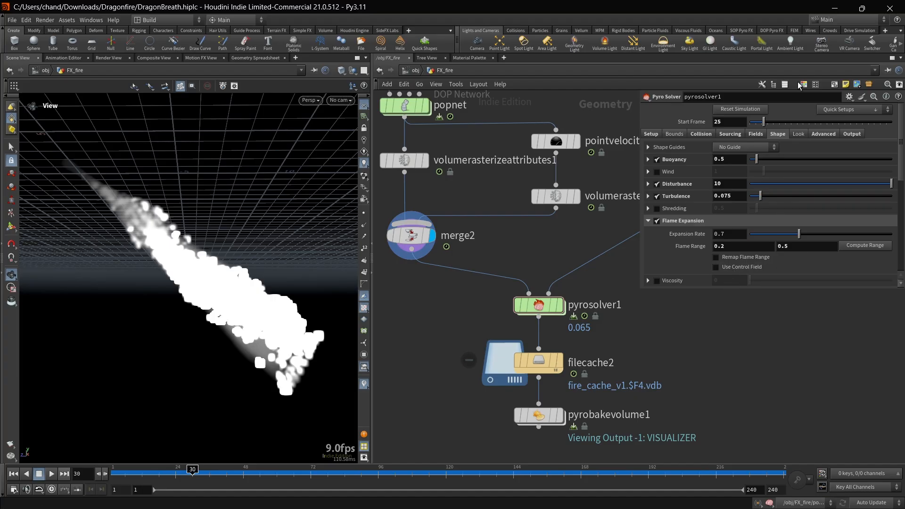
pyautogui.scroll(-1, 684, 142)
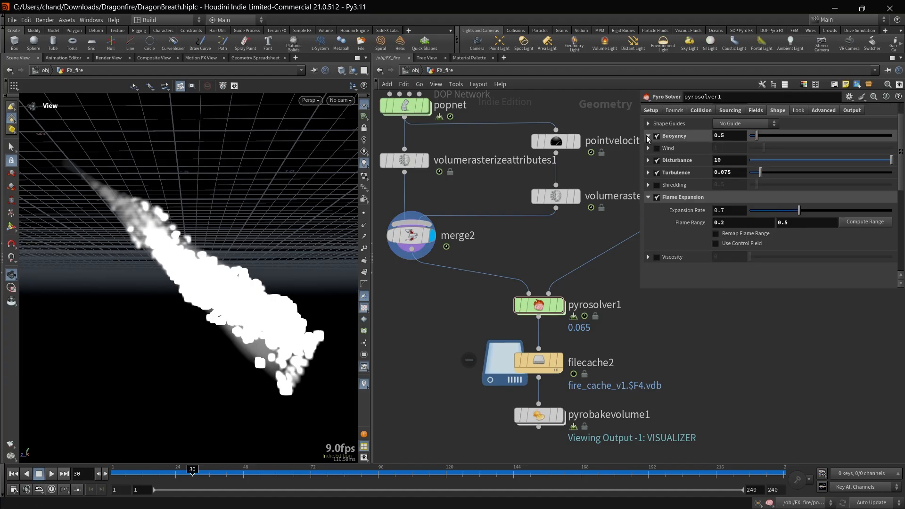
pyautogui.click(671, 137)
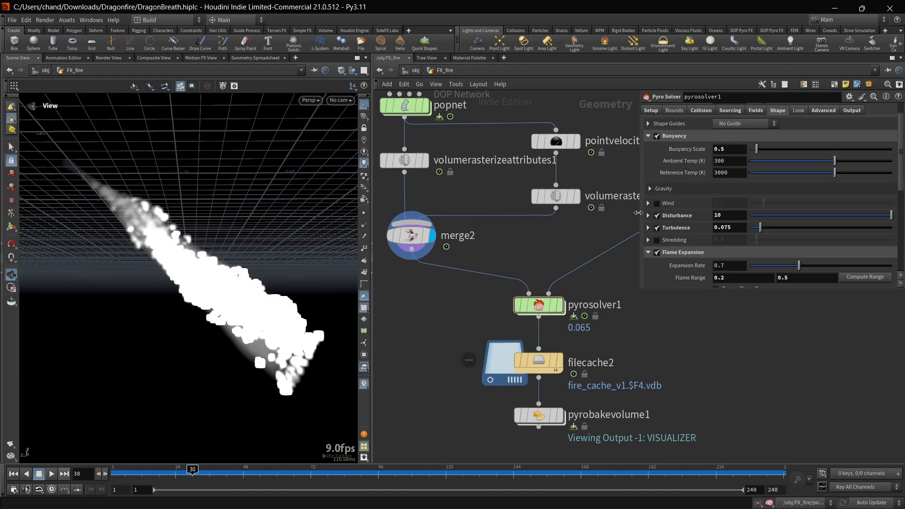
pyautogui.click(650, 216)
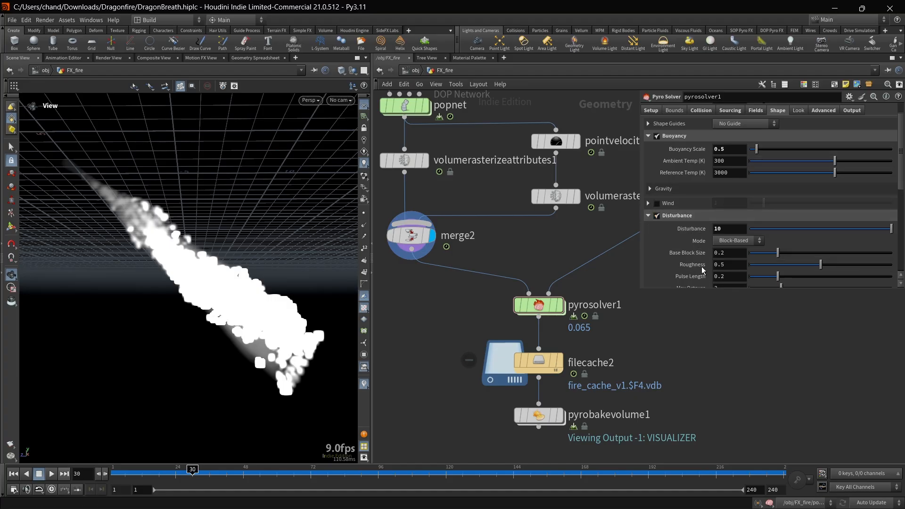
pyautogui.scroll(-3, 740, 166)
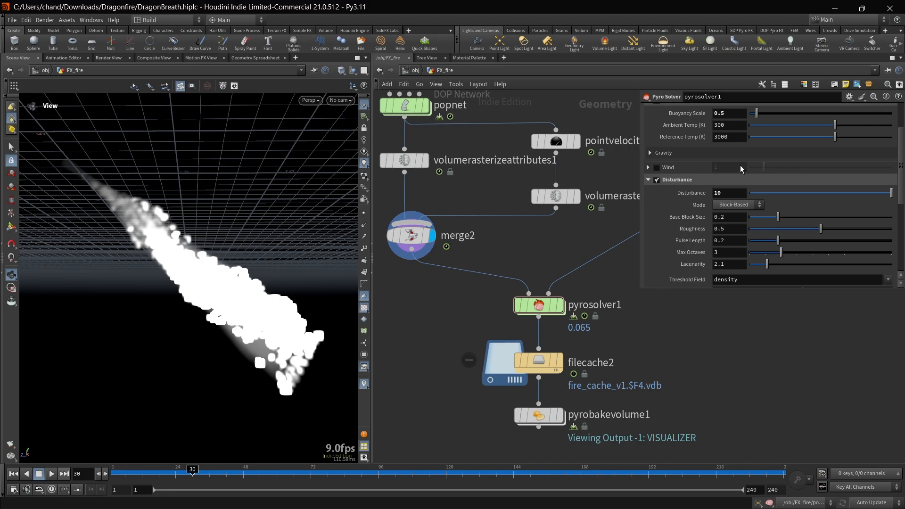
pyautogui.scroll(-2, 741, 167)
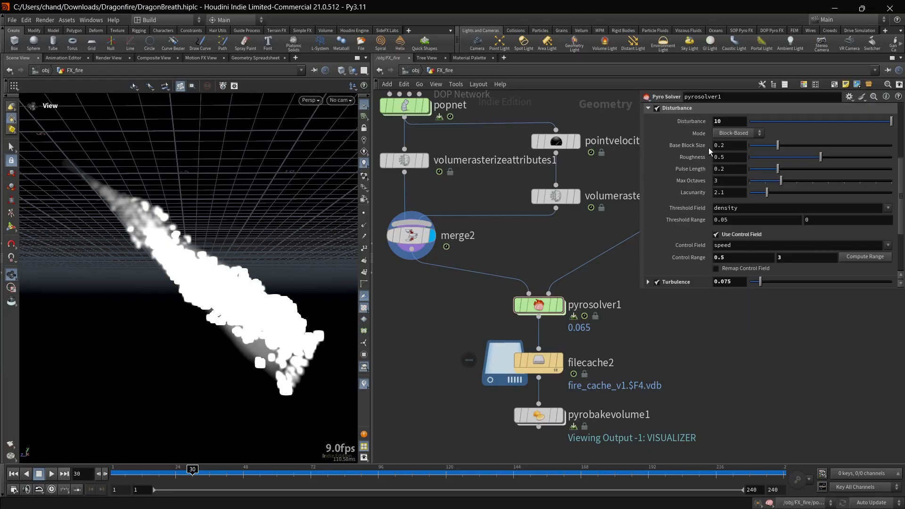
# Examine pyrosolver1's turbulence shaping settings with its threshold and control fields, together with the flame expansion rate and range
pyautogui.scroll(-2, 708, 160)
pyautogui.click(648, 257)
pyautogui.scroll(-3, 649, 256)
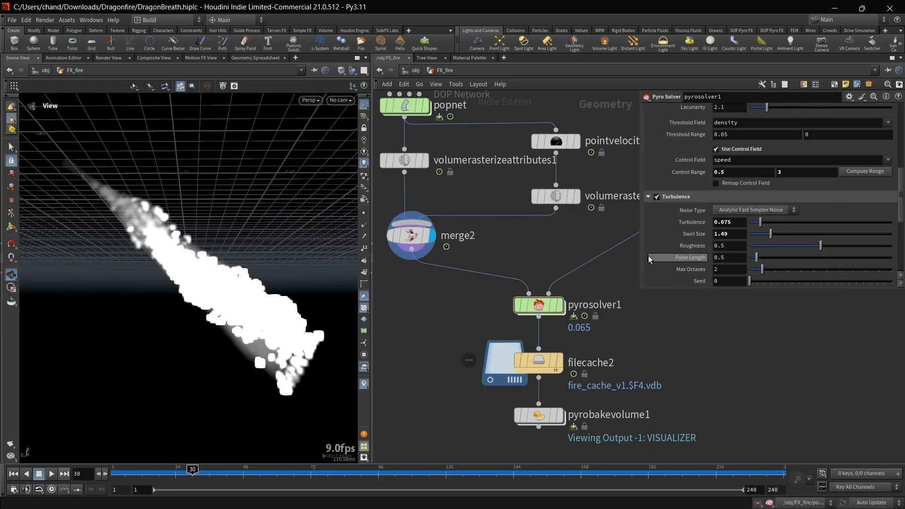
pyautogui.scroll(-4, 649, 256)
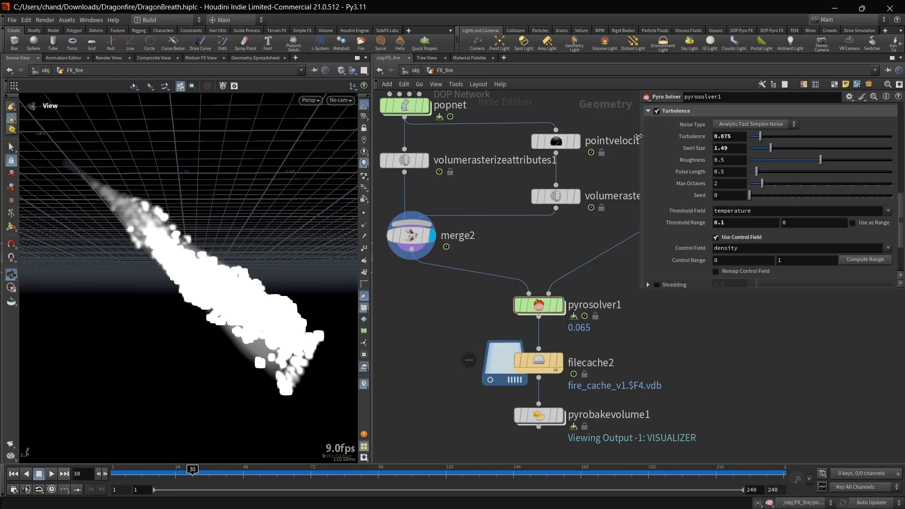
pyautogui.scroll(-3, 655, 207)
pyautogui.click(650, 219)
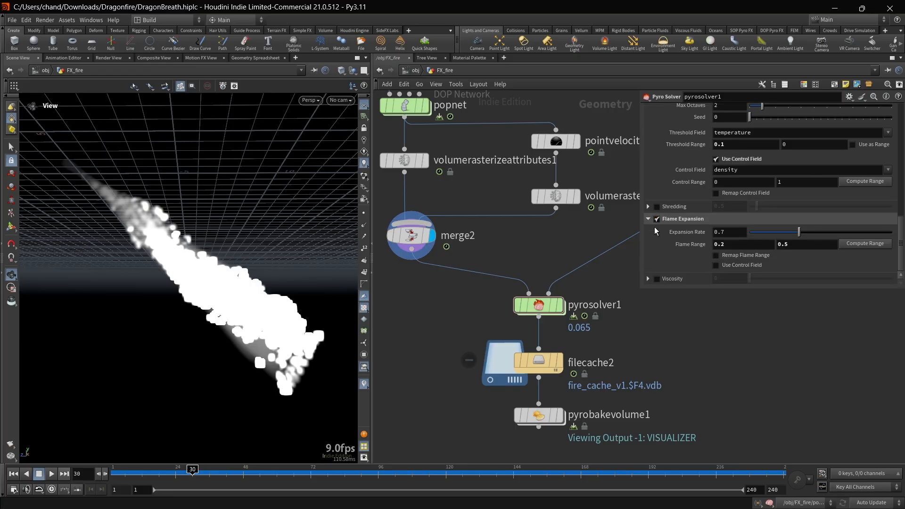
# Review filecache2's file format, base folder, full output path and caching frame range
pyautogui.moveTo(537, 373)
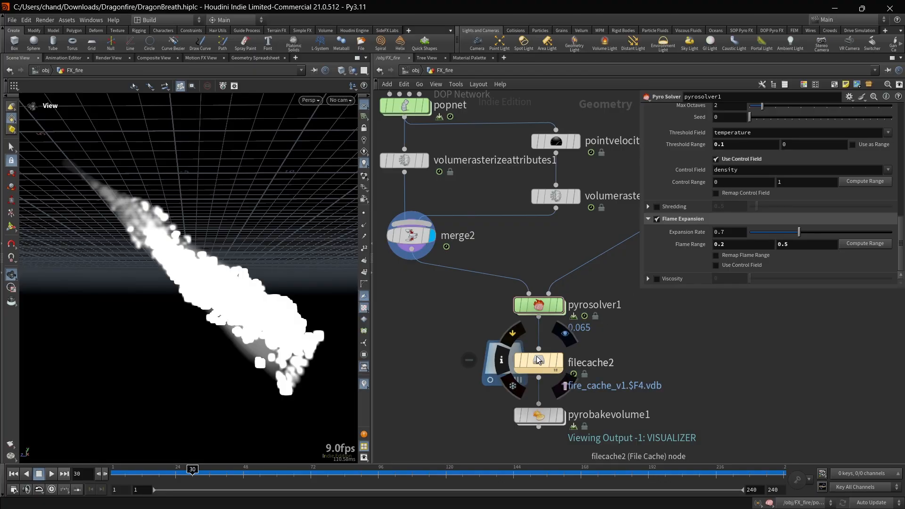
pyautogui.click(538, 360)
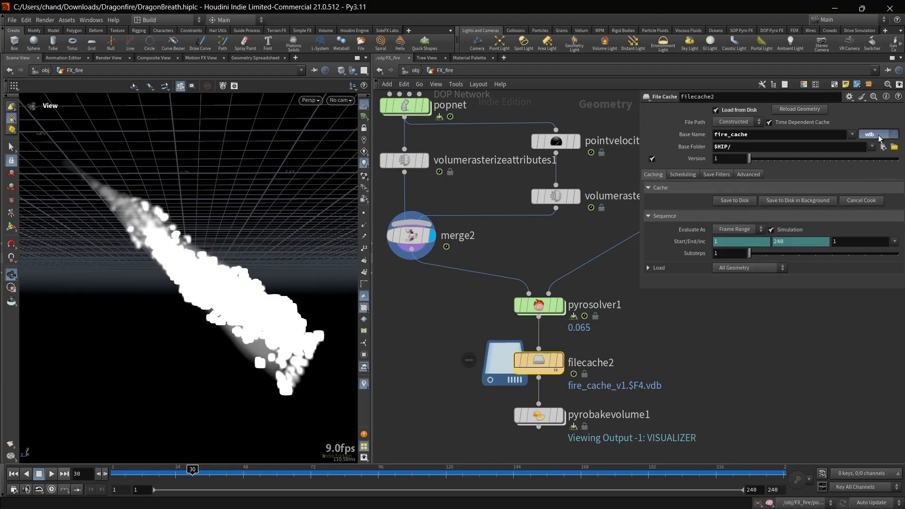
pyautogui.doubleClick(737, 146)
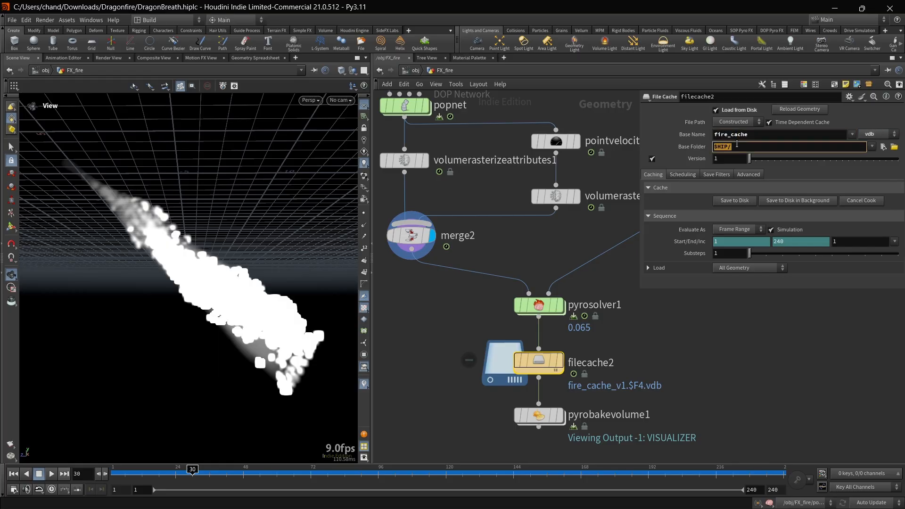
pyautogui.click(850, 343)
pyautogui.click(620, 323)
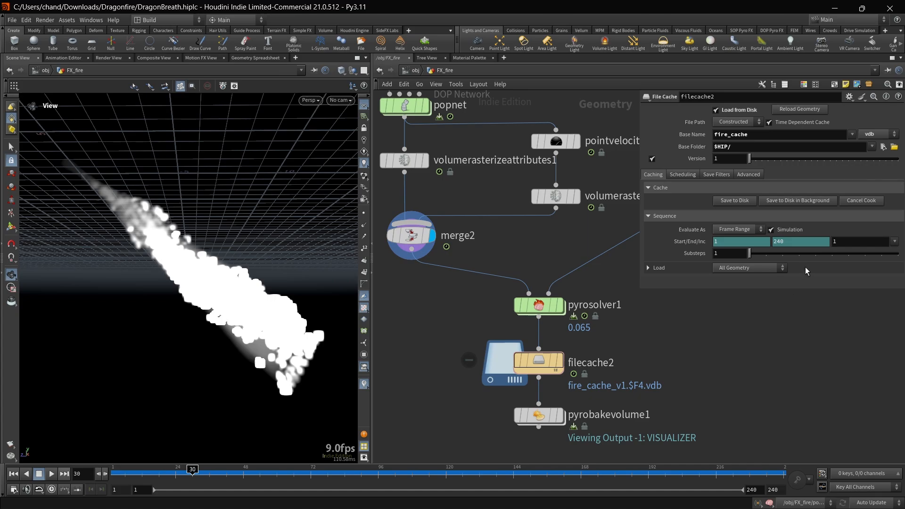
pyautogui.click(741, 173)
pyautogui.click(872, 228)
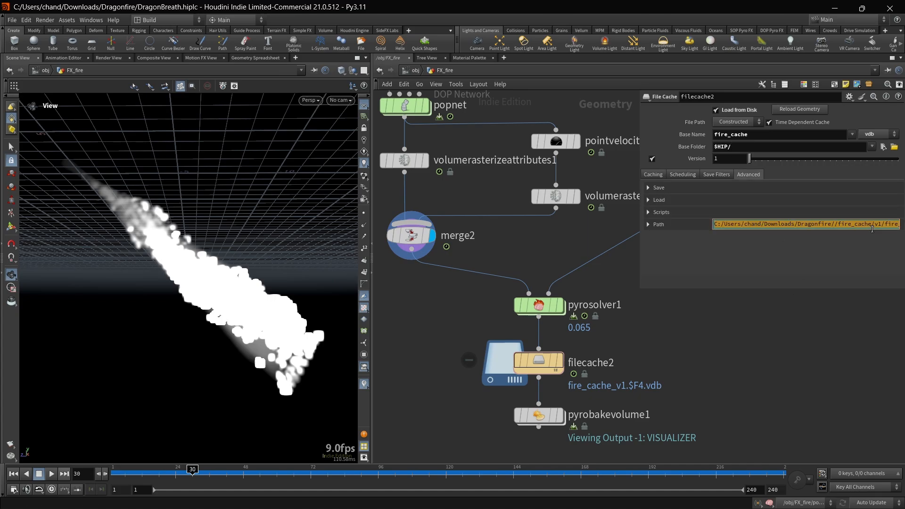
pyautogui.click(660, 174)
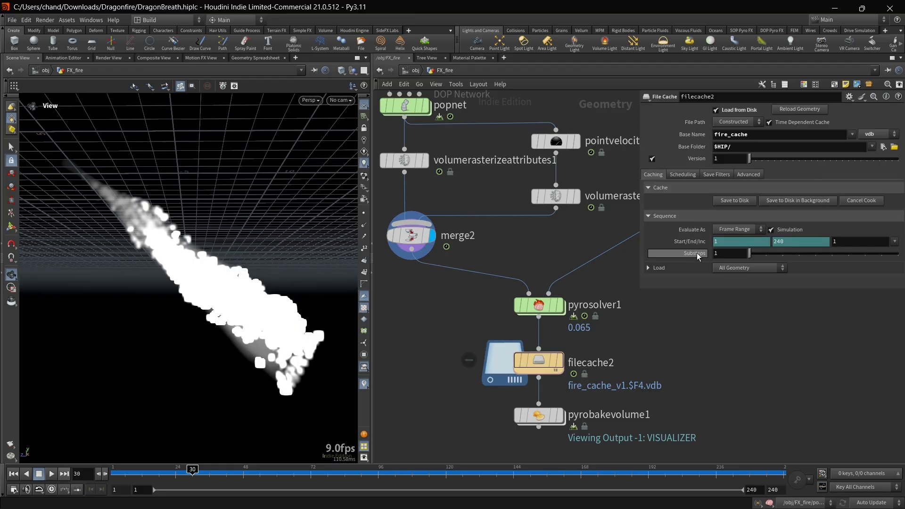
# Inspect pyrobakevolume1's smoke settings, including density scale, smoke color and shadow density
pyautogui.moveTo(649, 321); pyautogui.dragTo(587, 260, button='middle')
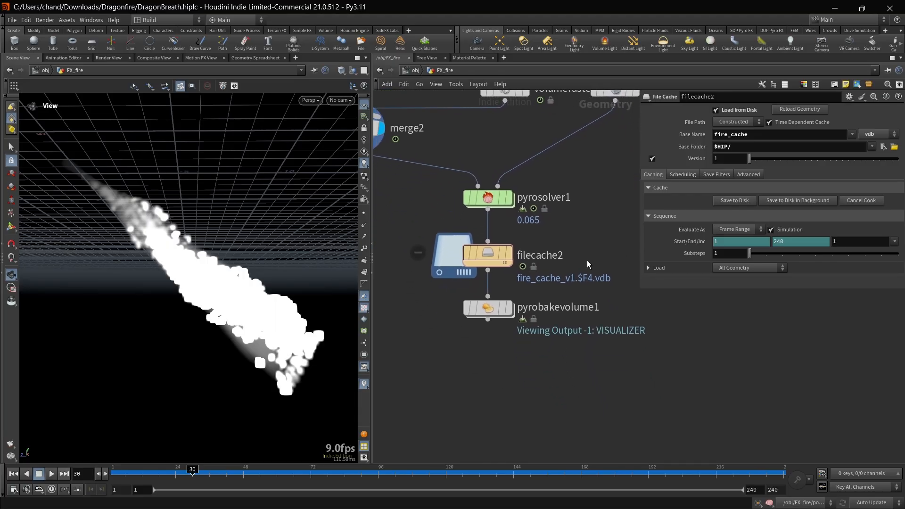
pyautogui.click(489, 307)
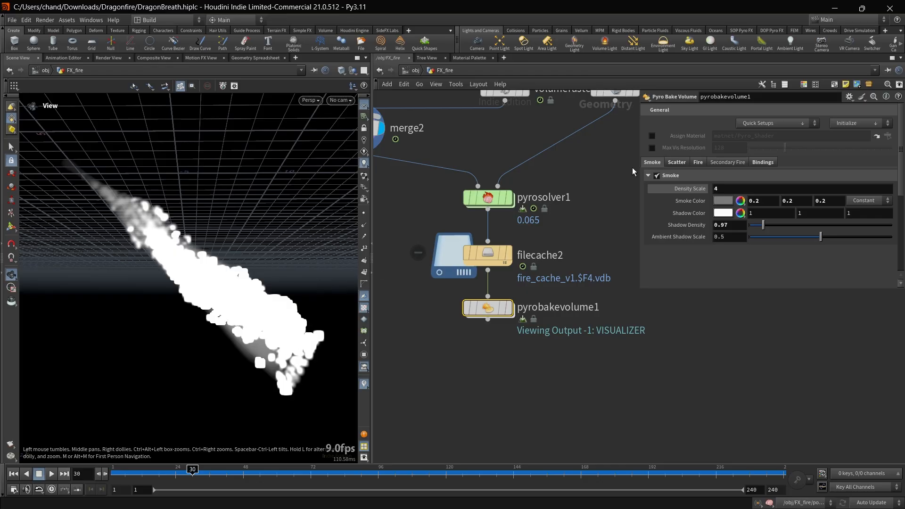
pyautogui.scroll(3, 508, 264)
pyautogui.moveTo(508, 264)
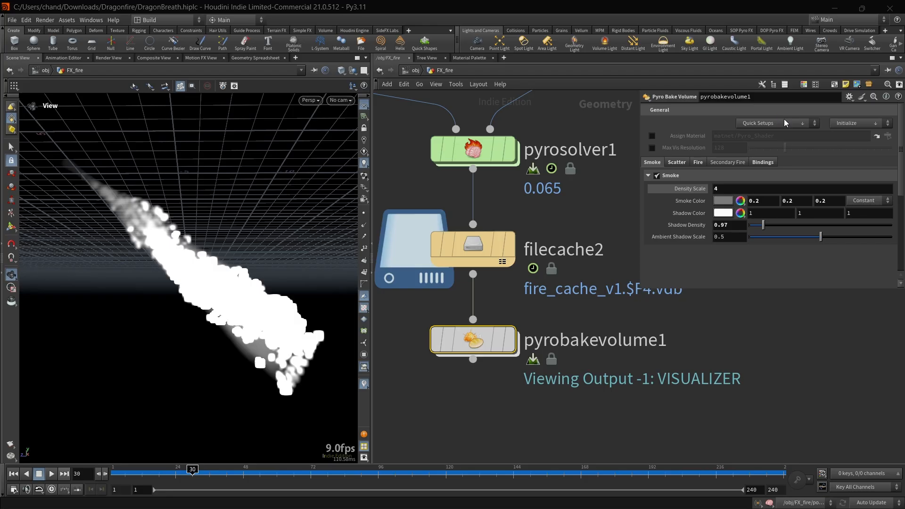
# Switch to Blender's Dragon_Animation-Baked scene and show the Layout workspace's 3D viewport in rendered shading
pyautogui.hotkey('alt', 'Tab')
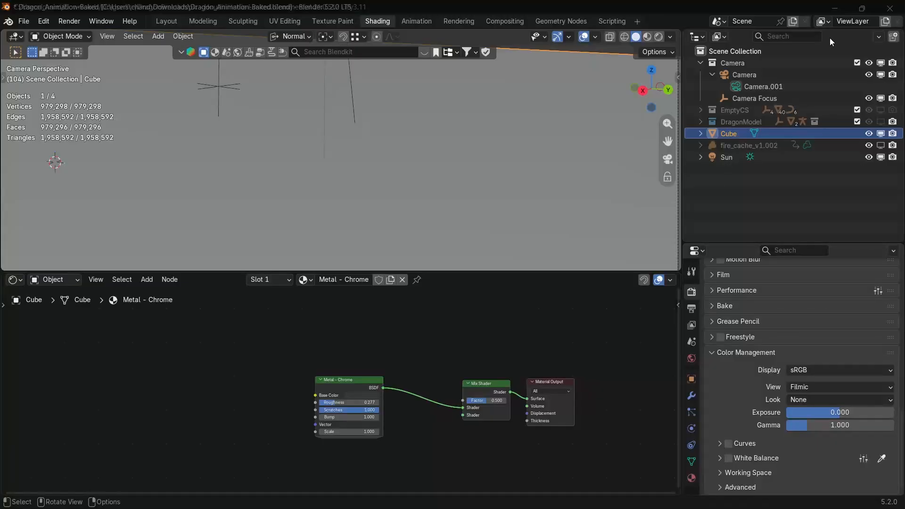
pyautogui.moveTo(401, 271); pyautogui.dragTo(401, 460)
pyautogui.click(166, 21)
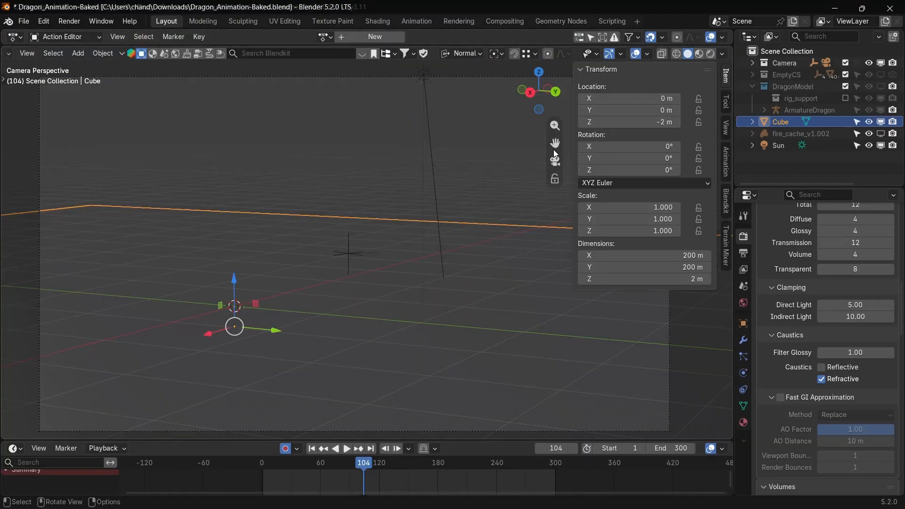
pyautogui.click(712, 54)
# Review the Cycles render settings, covering viewport and render sampling, denoising, light path bounces, caustics and volumes
pyautogui.scroll(10, 829, 310)
pyautogui.scroll(-15, 829, 310)
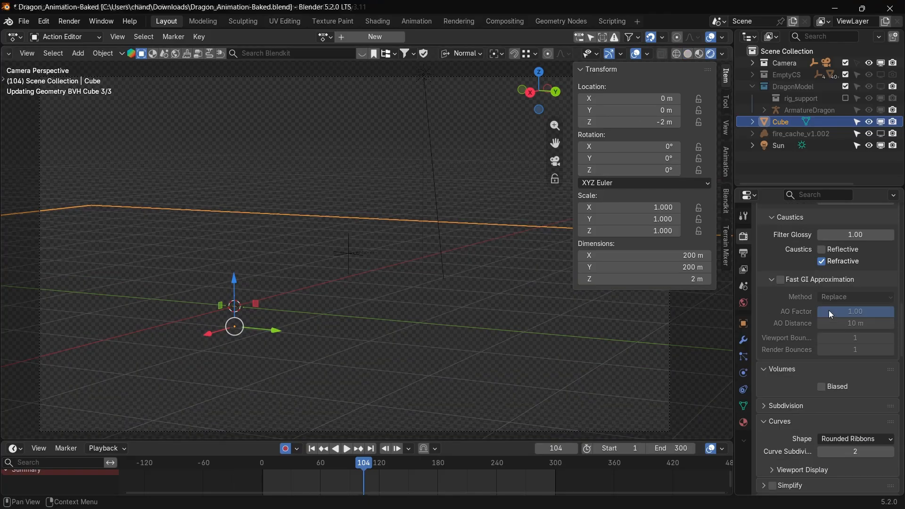
pyautogui.scroll(15, 827, 326)
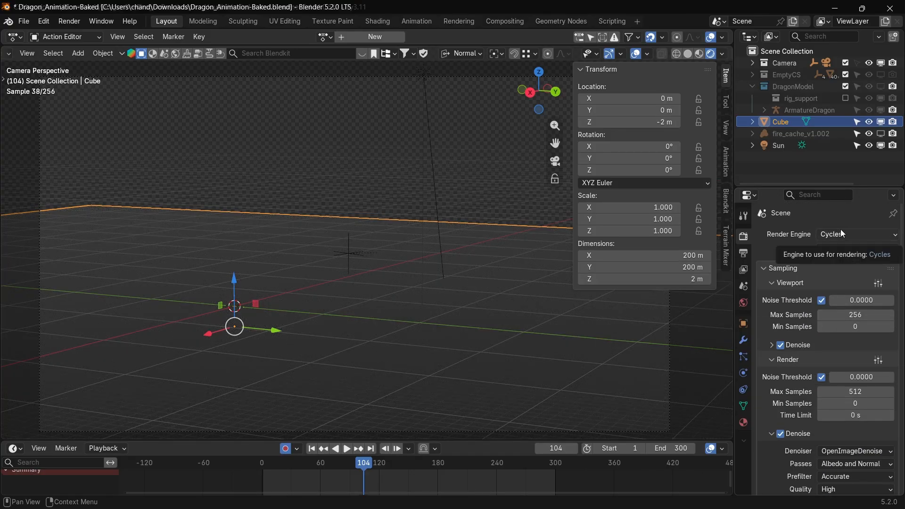
pyautogui.scroll(-3, 834, 321)
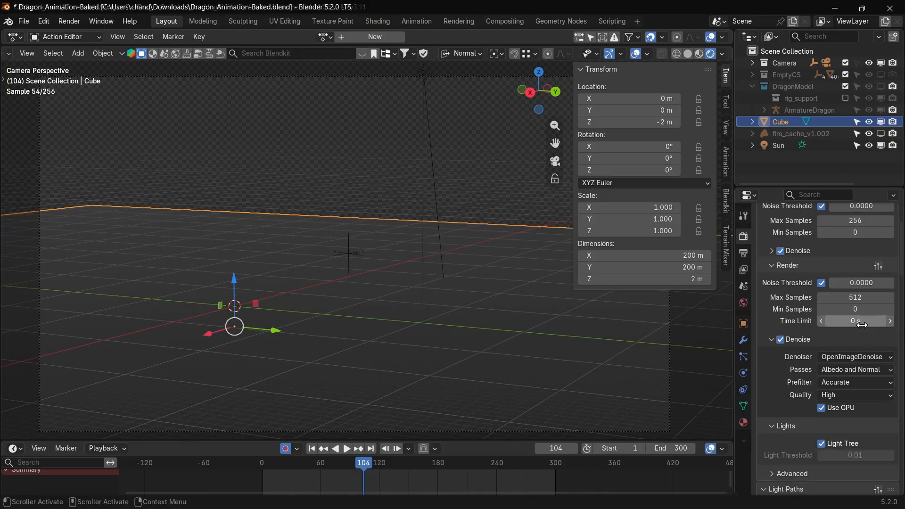
pyautogui.scroll(-12, 834, 322)
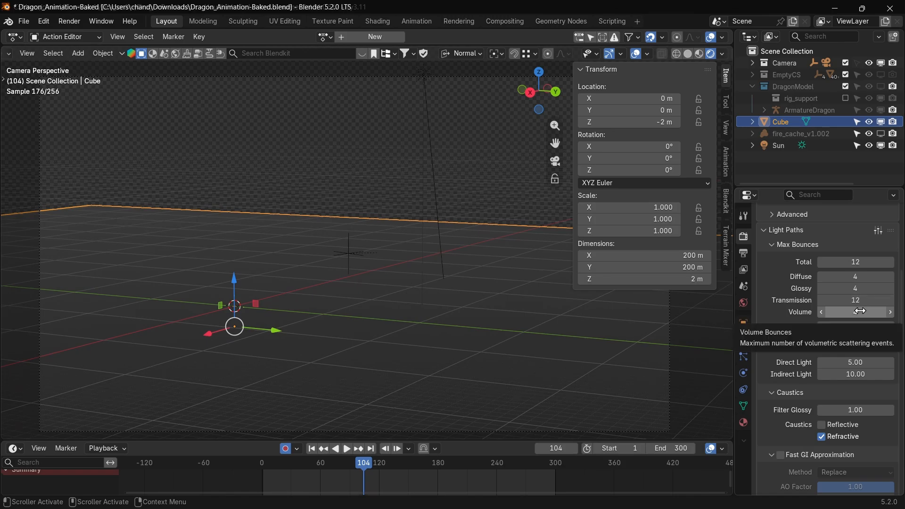
pyautogui.scroll(10, 854, 311)
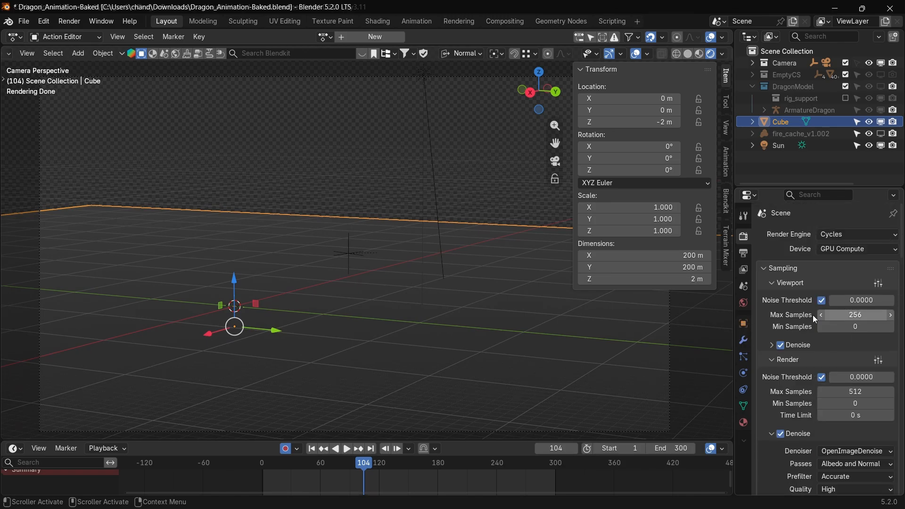
# Disable Scene World lighting in the Layout viewport's rendered shading and look at the ground cube from a free perspective
pyautogui.moveTo(550, 104); pyautogui.dragTo(560, 121)
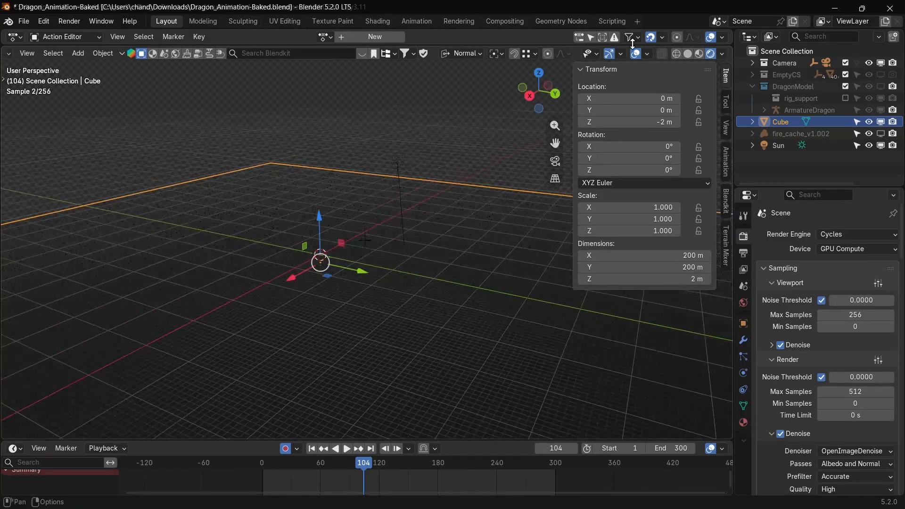
pyautogui.click(722, 53)
pyautogui.click(690, 179)
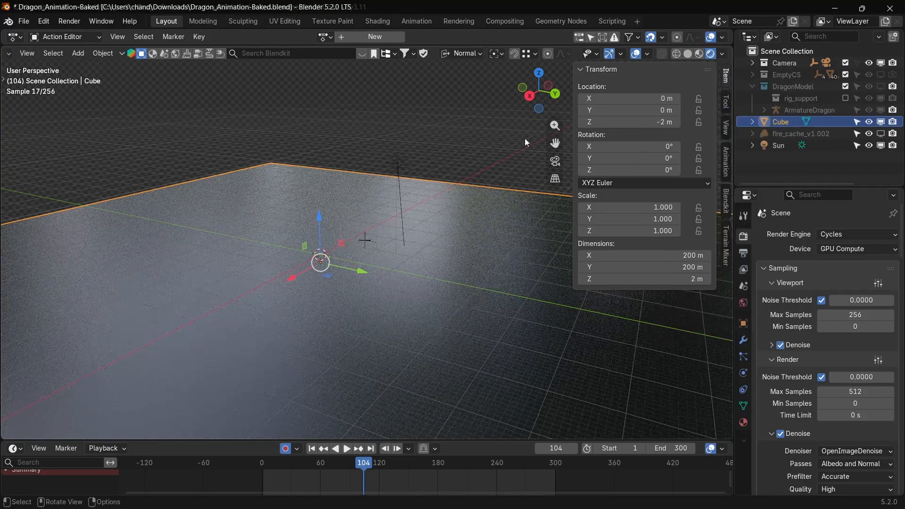
pyautogui.moveTo(532, 100); pyautogui.dragTo(558, 98)
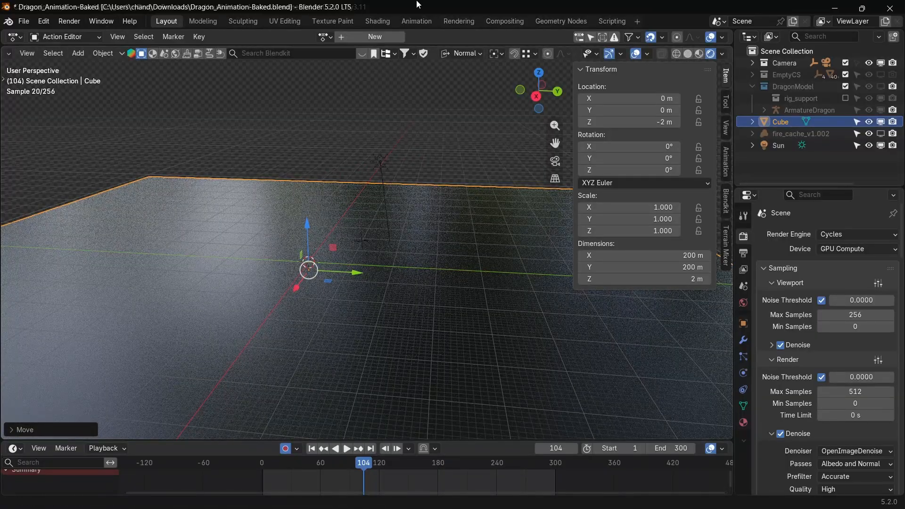
# Show the Cube's Metal - Chrome material nodes in the Shading workspace, with the node editor enlarged
pyautogui.click(375, 20)
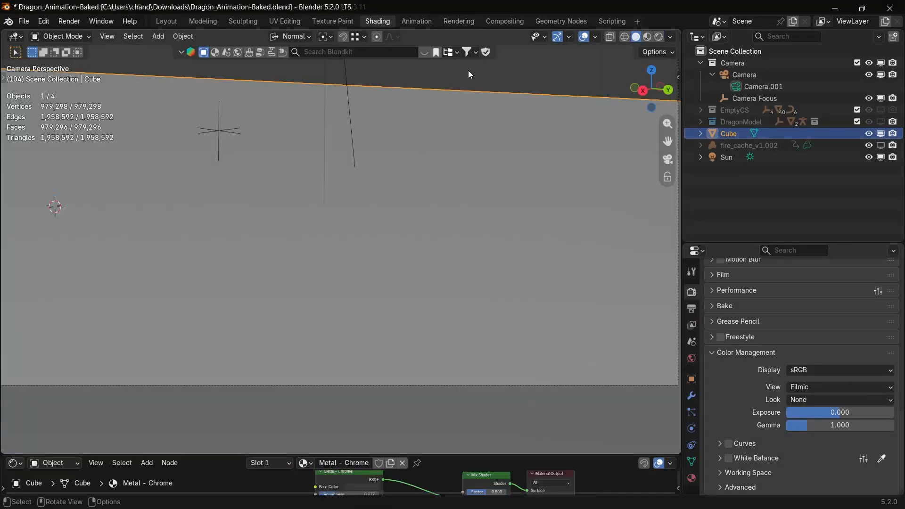
pyautogui.hotkey('ctrl', 'Tab')
pyautogui.press('Escape')
pyautogui.moveTo(433, 453); pyautogui.dragTo(433, 267)
pyautogui.scroll(2, 407, 391)
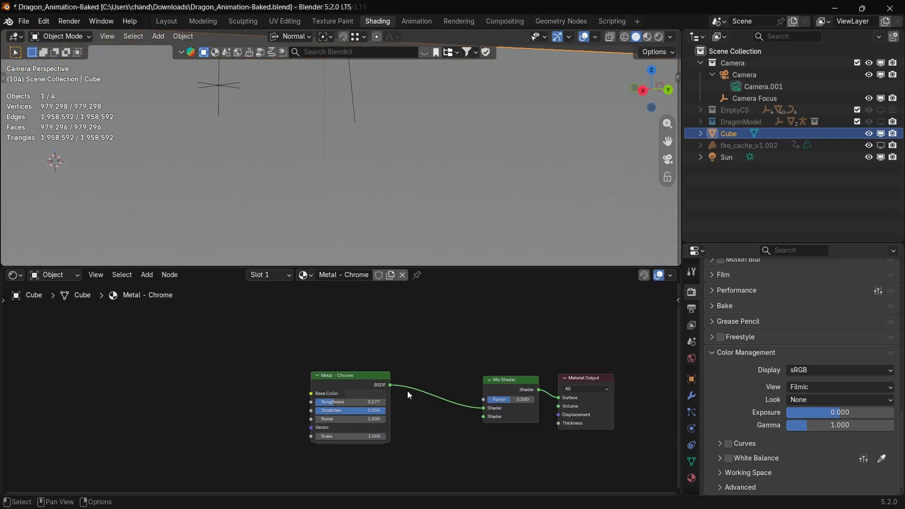
pyautogui.moveTo(409, 355); pyautogui.dragTo(344, 318, button='middle')
pyautogui.scroll(1, 345, 318)
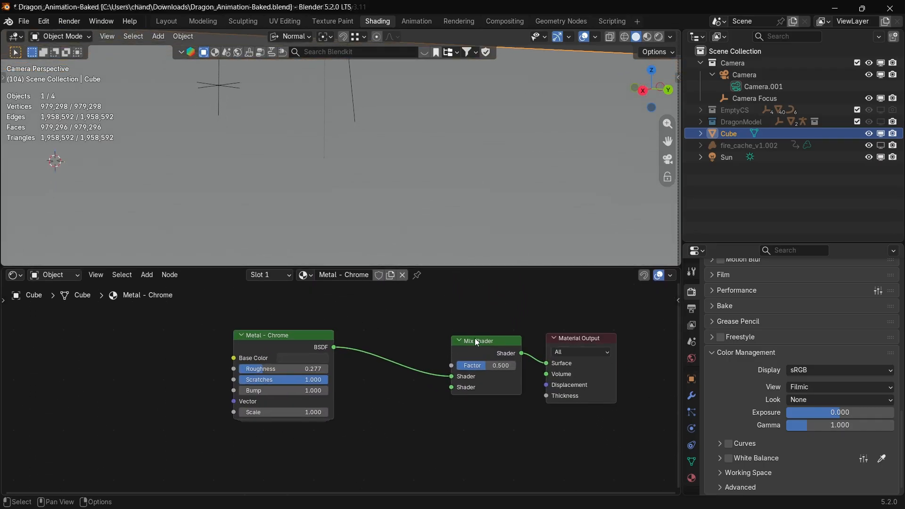
# Set the Shading workspace's viewport to rendered shading with Scene World lighting disabled
pyautogui.click(664, 37)
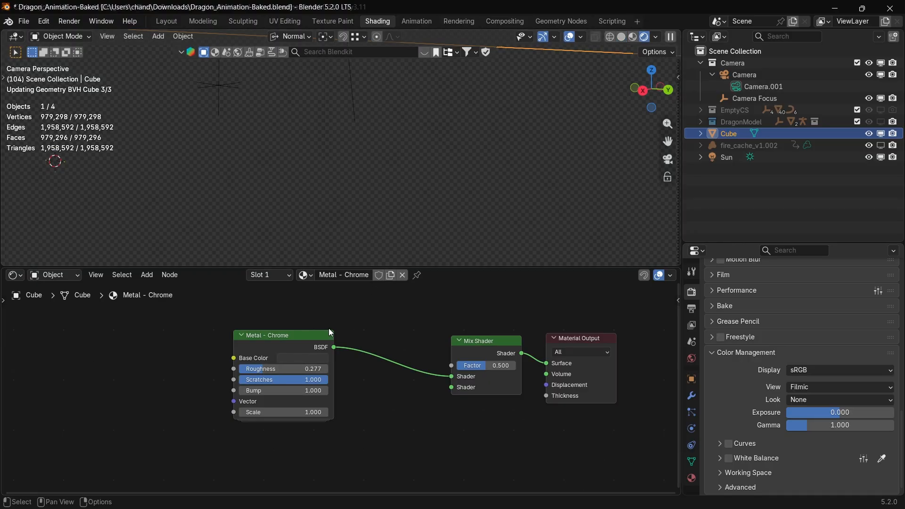
pyautogui.click(310, 339)
pyautogui.scroll(-2, 326, 228)
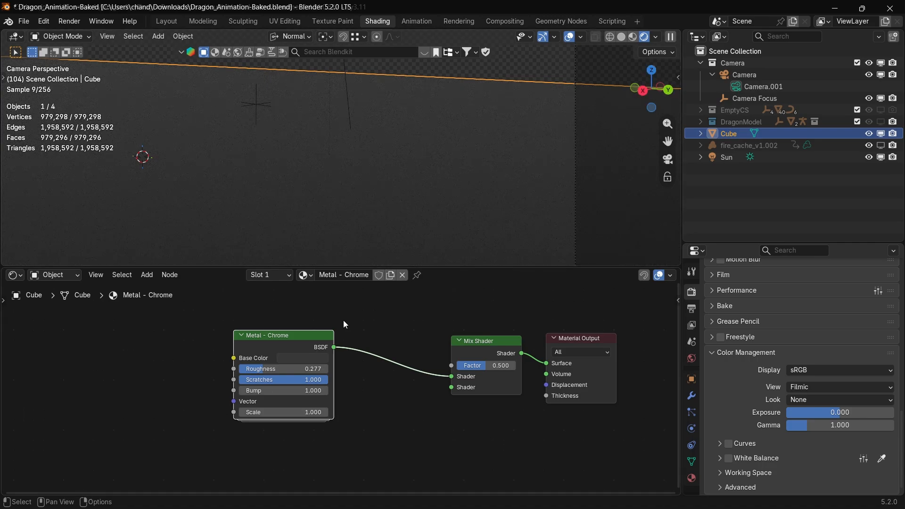
pyautogui.click(655, 37)
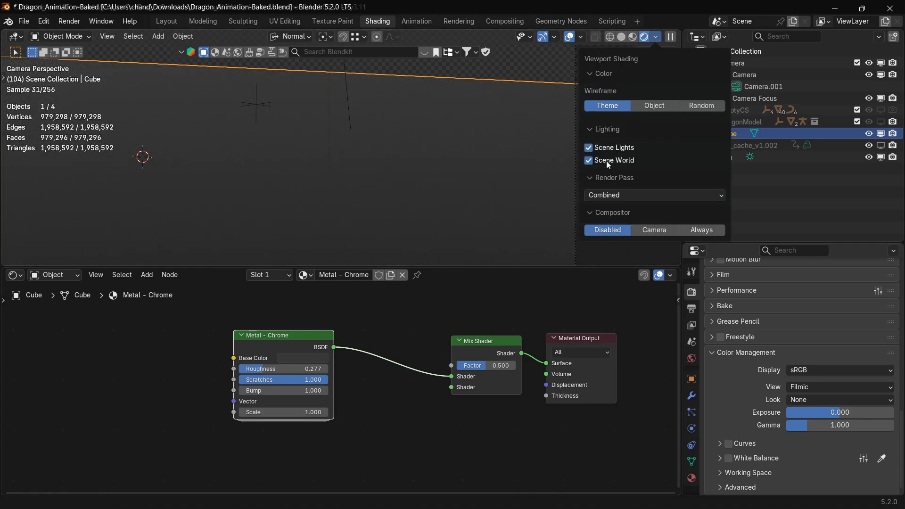
pyautogui.click(588, 161)
# Compare the Metal - Chrome and Mix Shader outputs, leaving Metal - Chrome connected directly to the Material Output surface
pyautogui.keyDown('ctrl'); pyautogui.keyDown('shift'); pyautogui.click(290, 340); pyautogui.keyUp('shift'); pyautogui.keyUp('ctrl')
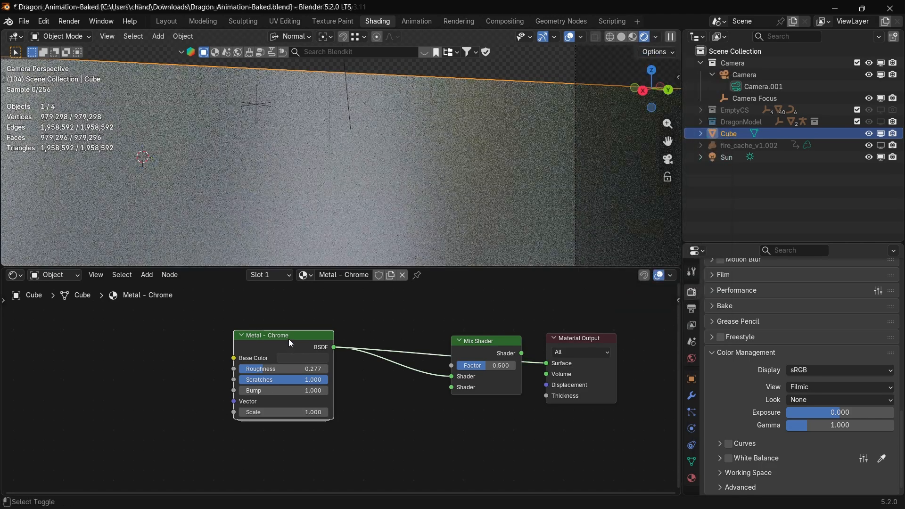
pyautogui.keyDown('ctrl'); pyautogui.keyDown('shift'); pyautogui.click(476, 352); pyautogui.keyUp('shift'); pyautogui.keyUp('ctrl')
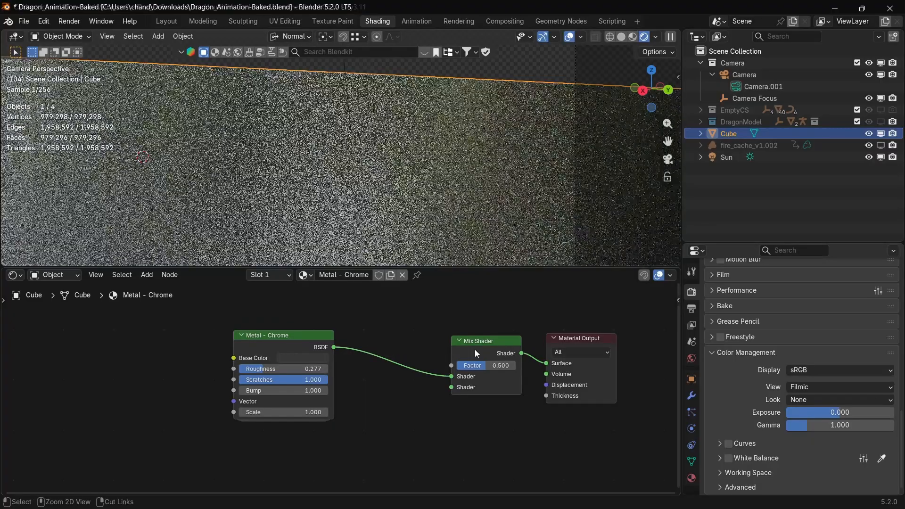
pyautogui.keyDown('ctrl'); pyautogui.keyDown('shift'); pyautogui.click(294, 341); pyautogui.keyUp('shift'); pyautogui.keyUp('ctrl')
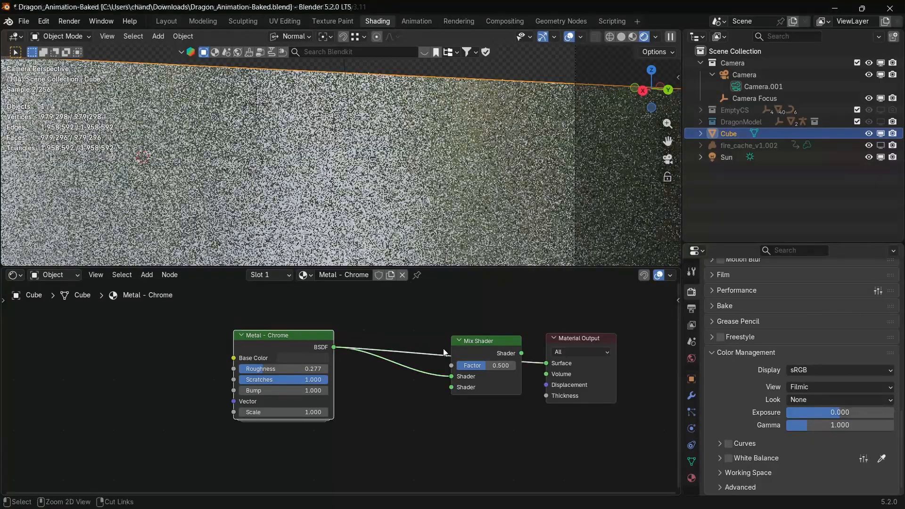
# Delete the Mix Shader node from the Cube's material, undoing any accidental object deletion, and return to the Layout workspace
pyautogui.click(469, 353)
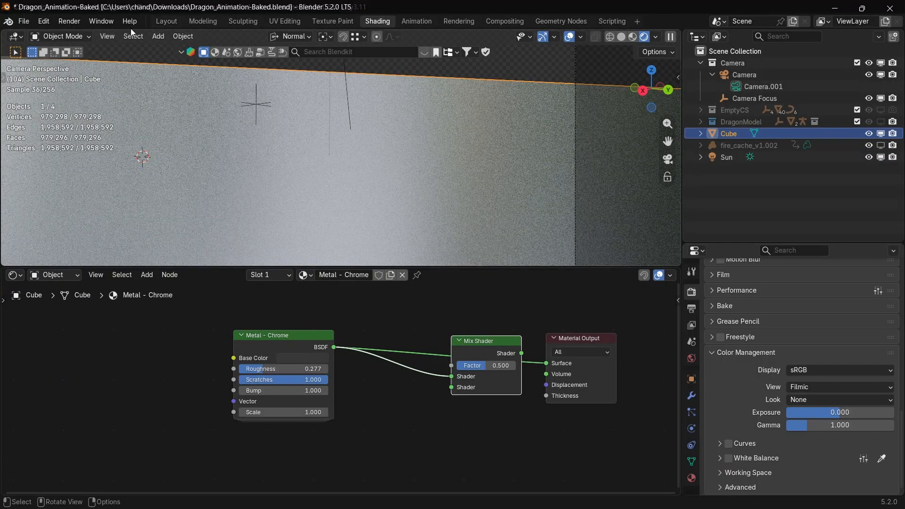
pyautogui.press('Delete')
pyautogui.hotkey('ctrl', 'z')
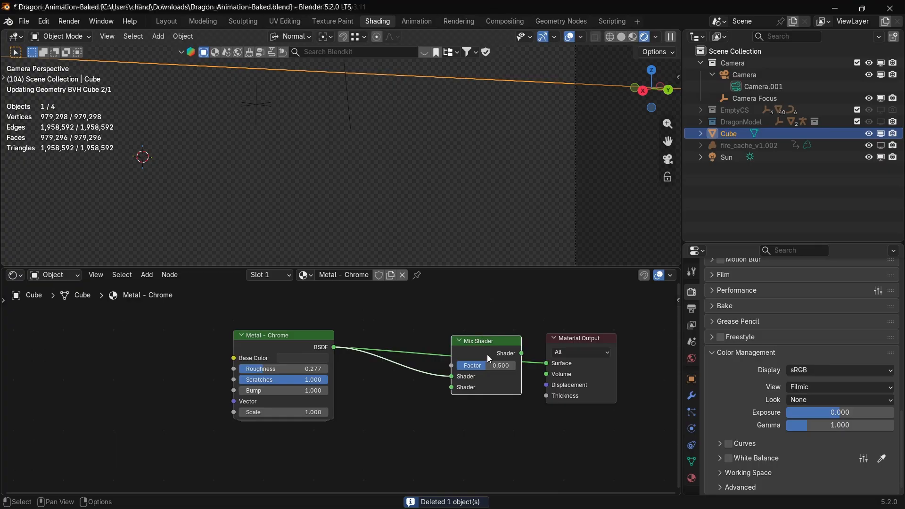
pyautogui.hotkey('ctrl', 'x')
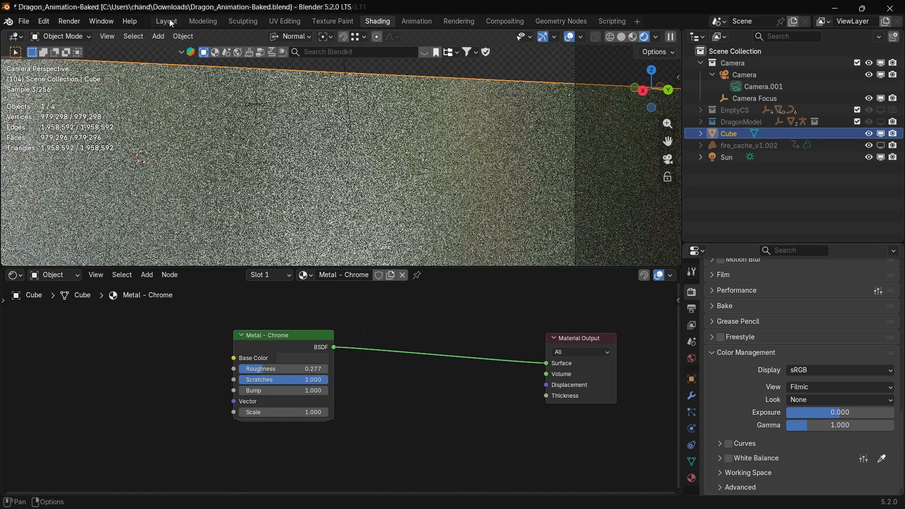
pyautogui.click(167, 22)
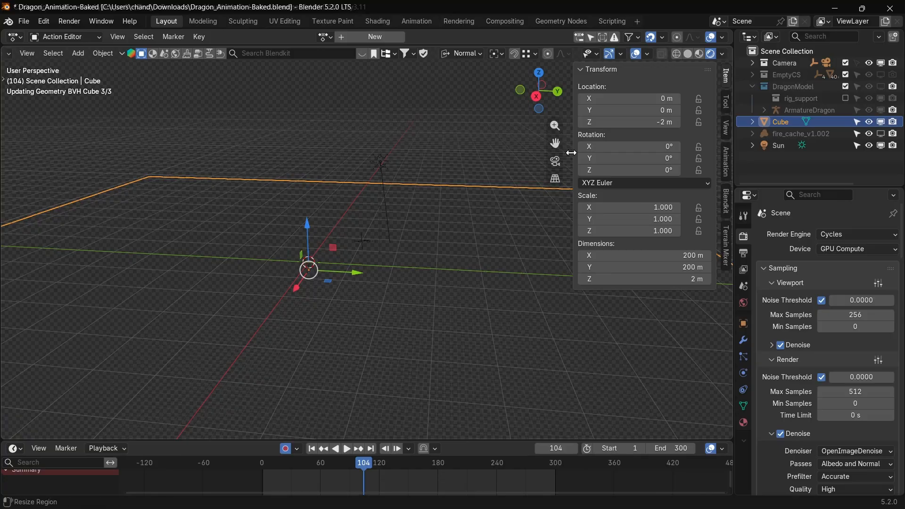
# Hide the fire_cache_v1.002 volume from the viewport and select the Cube ground again
pyautogui.moveTo(556, 144); pyautogui.dragTo(585, 145)
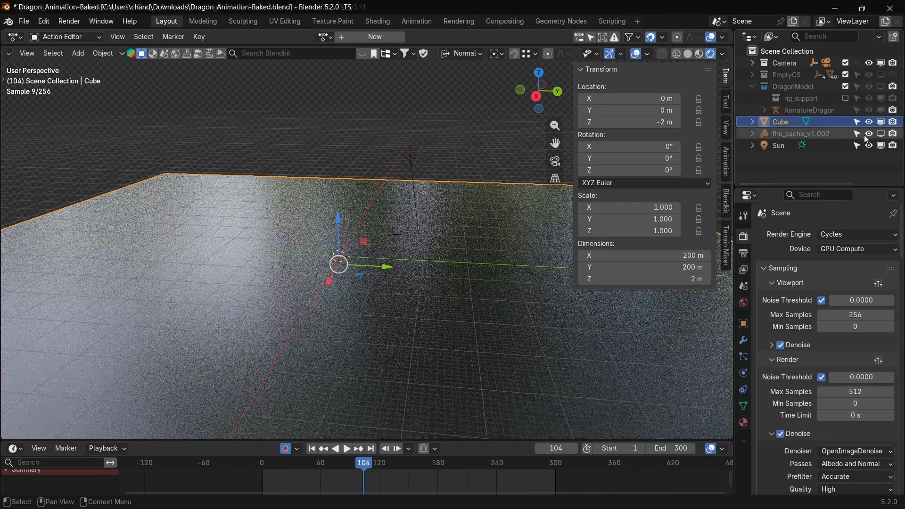
pyautogui.click(870, 134)
pyautogui.click(784, 133)
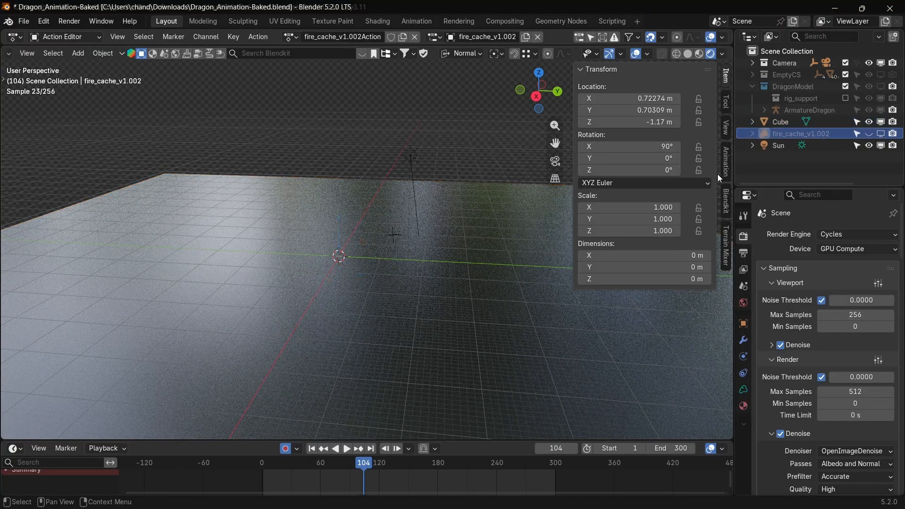
pyautogui.click(382, 247)
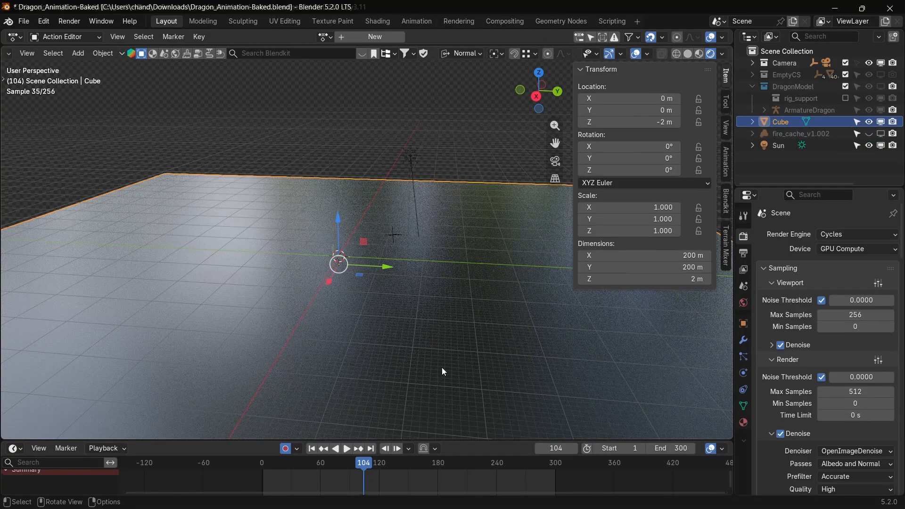
# Add a UV sphere at the world origin, above the reflective Cube ground
pyautogui.moveTo(539, 95)
pyautogui.mouseDown()
pyautogui.moveTo(540, 78)
pyautogui.moveTo(540, 94)
pyautogui.mouseUp()
pyautogui.scroll(4, 345, 269)
pyautogui.scroll(-3, 345, 269)
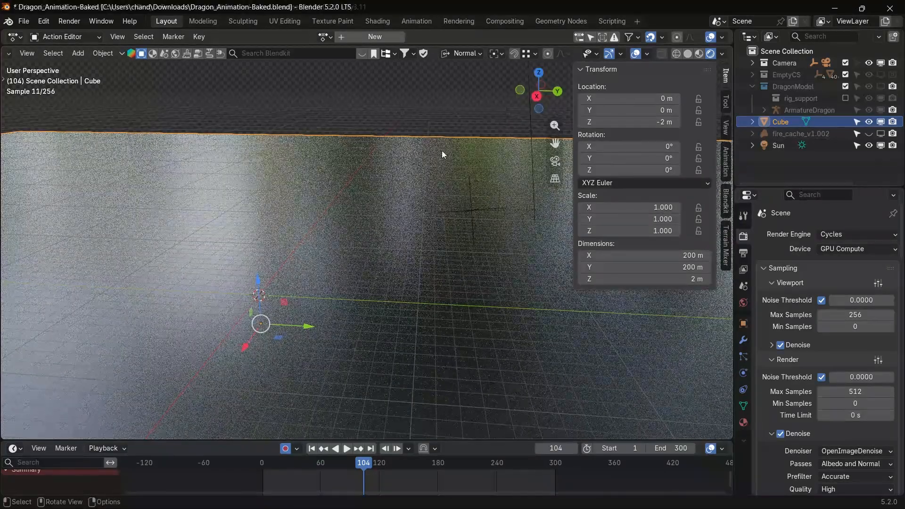
pyautogui.hotkey('shift', 'a')
pyautogui.write('c')
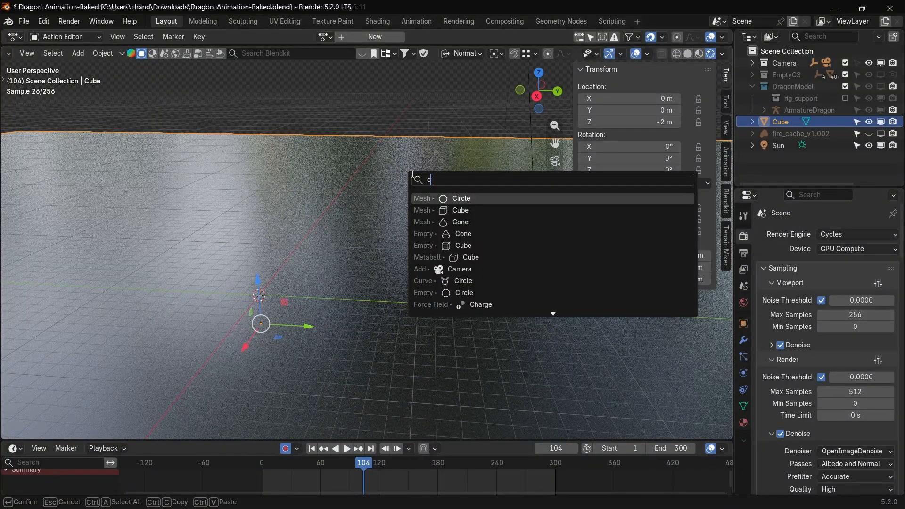
pyautogui.press('BackSpace')
pyautogui.write('uv')
pyautogui.press('Return')
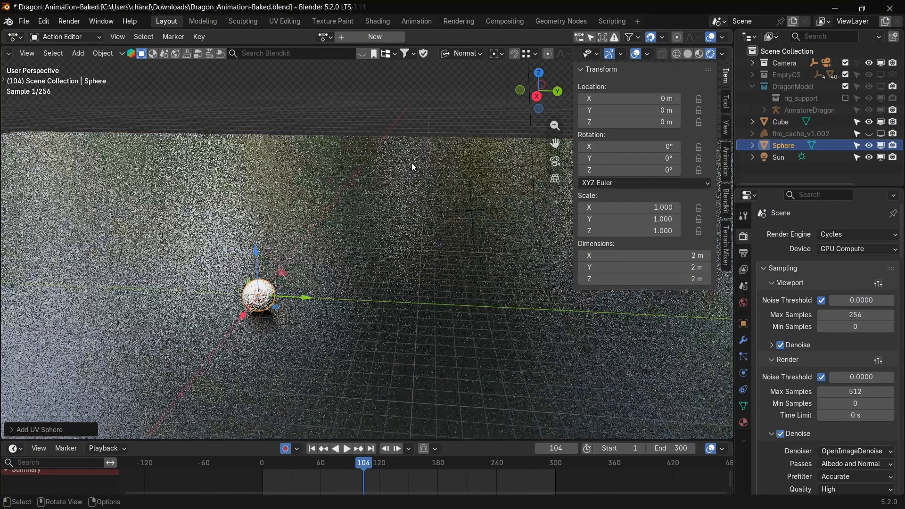
# Try moving the sphere along the Z axis, and clear its location back to the world origin
pyautogui.press('g')
pyautogui.press('z')
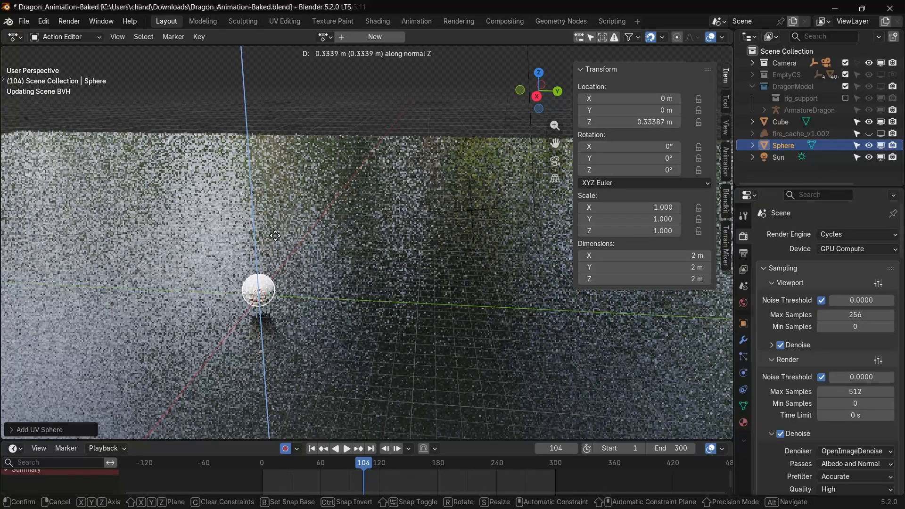
pyautogui.click(299, 225)
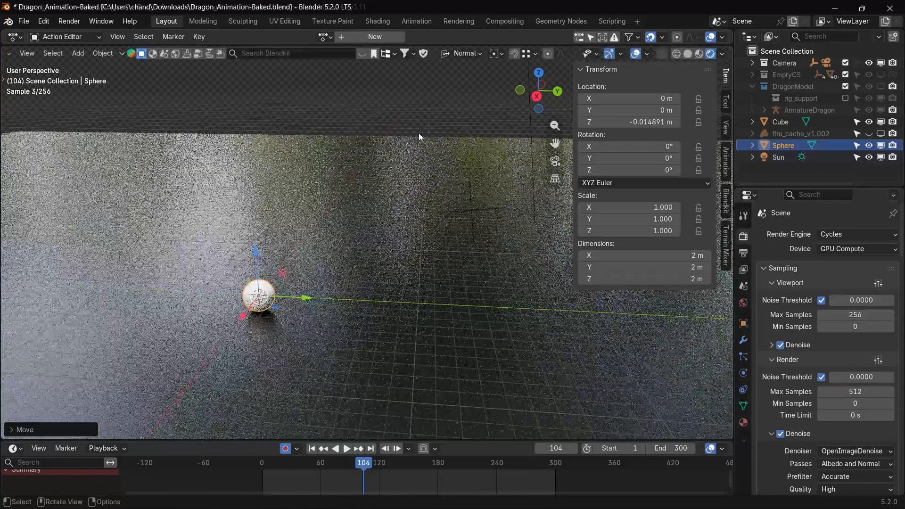
pyautogui.click(542, 72)
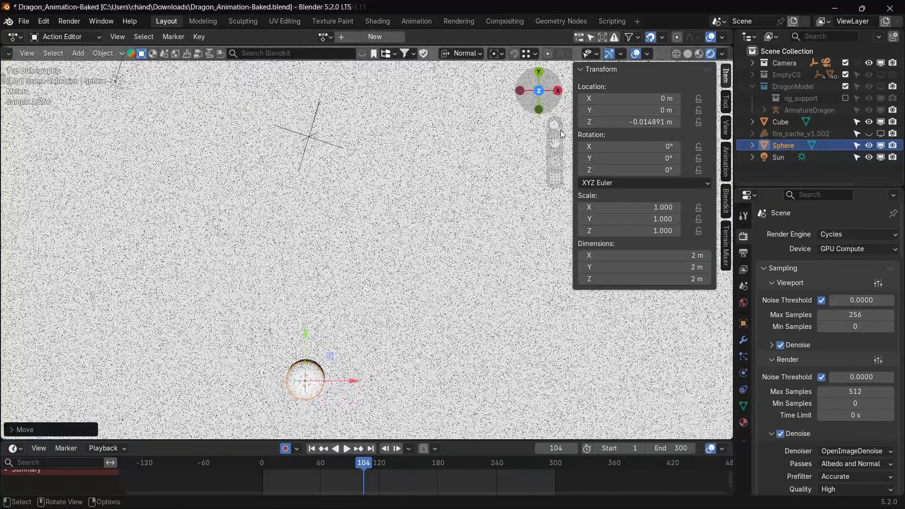
pyautogui.moveTo(555, 143); pyautogui.dragTo(645, 19)
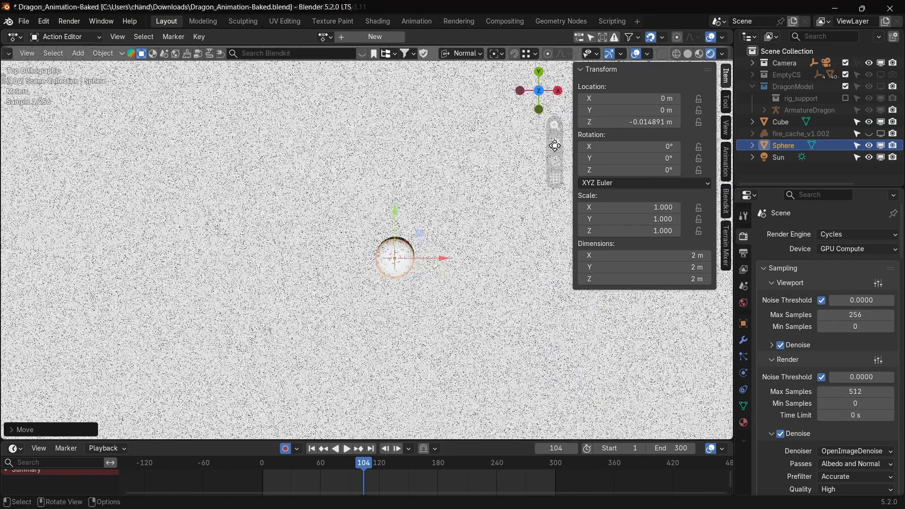
pyautogui.click(540, 111)
pyautogui.moveTo(555, 143); pyautogui.dragTo(535, 99)
pyautogui.scroll(4, 421, 312)
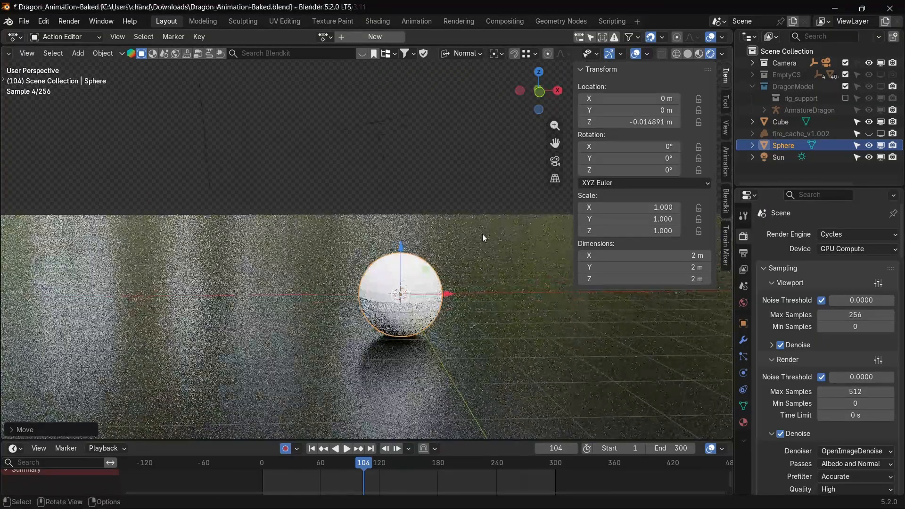
pyautogui.hotkey('alt', 'g')
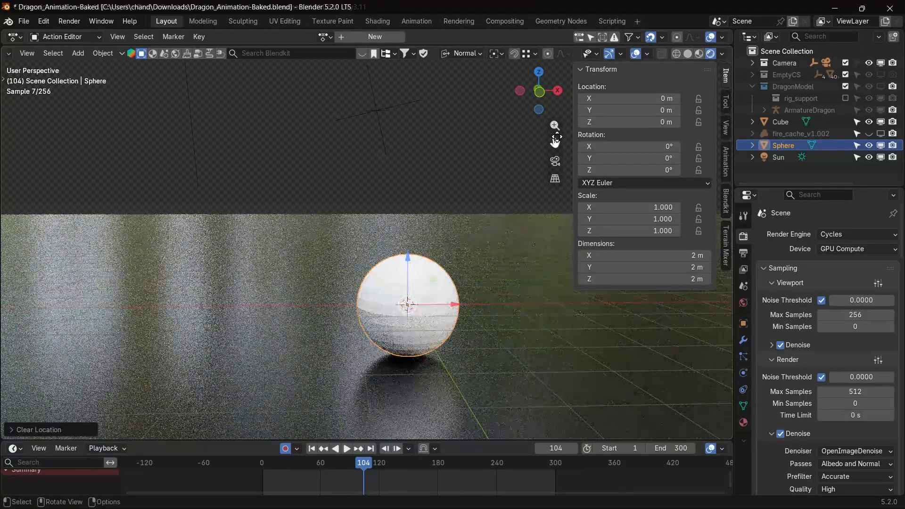
pyautogui.moveTo(555, 142); pyautogui.dragTo(528, 74)
pyautogui.scroll(3, 493, 294)
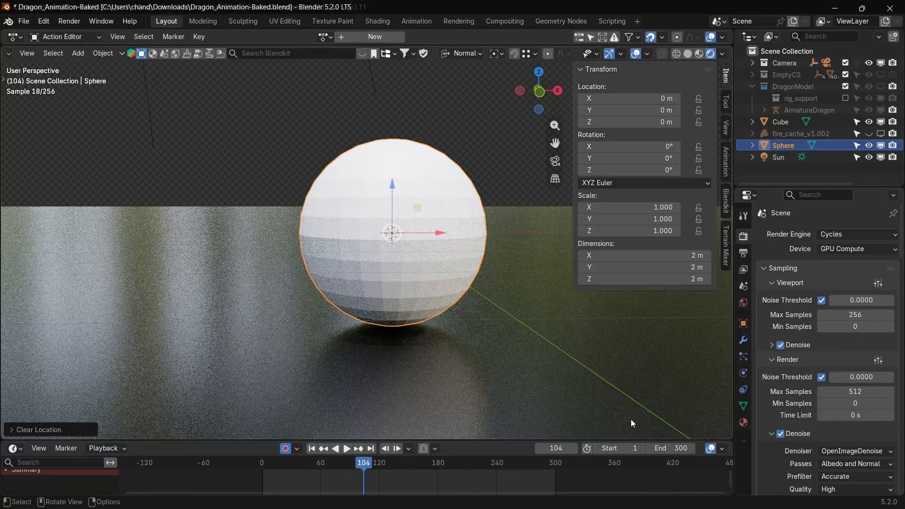
# Try a different glossy bounce limit in the Light Paths settings, finishing with 4
pyautogui.scroll(-6, 875, 380)
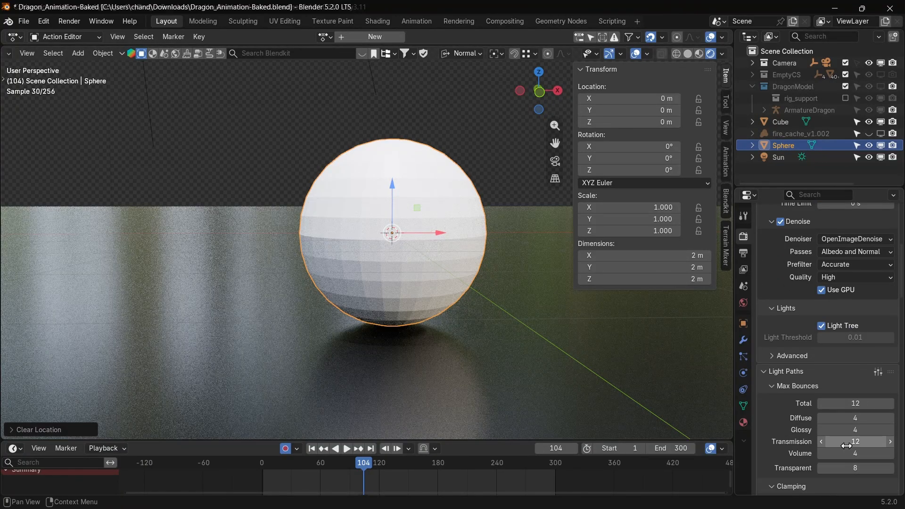
pyautogui.click(856, 430)
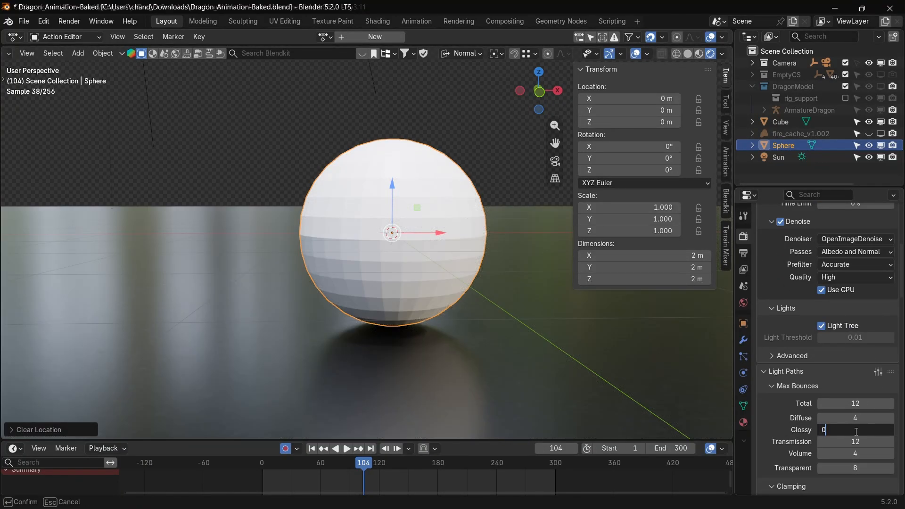
pyautogui.press('Return')
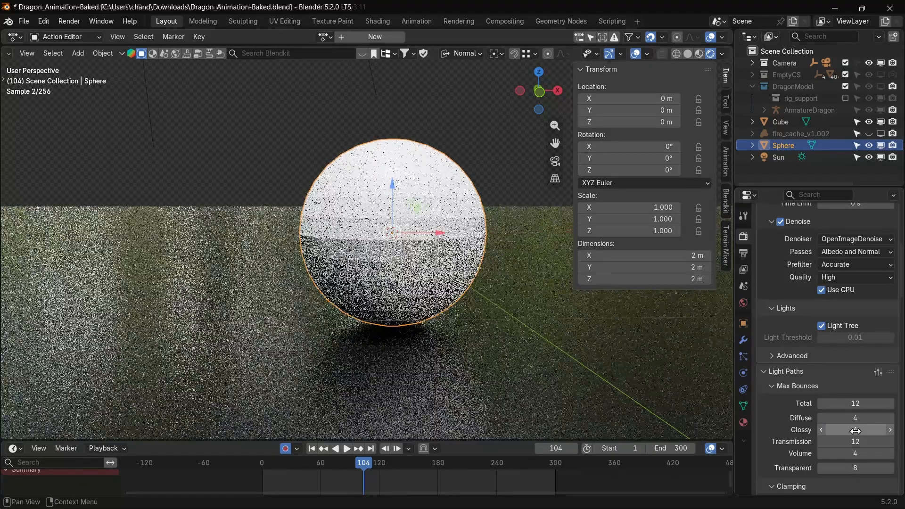
pyautogui.scroll(-2, 856, 424)
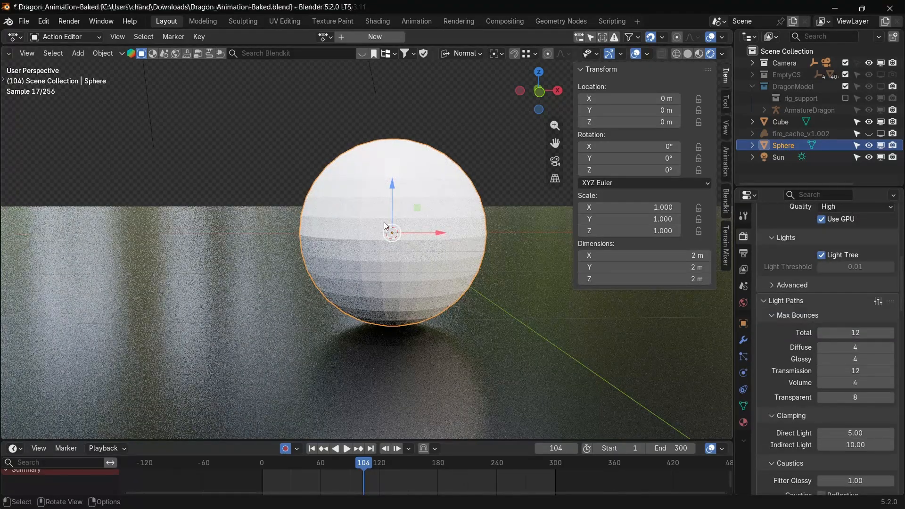
# Apply smooth shading to the sphere
pyautogui.rightClick(442, 215)
pyautogui.click(441, 214)
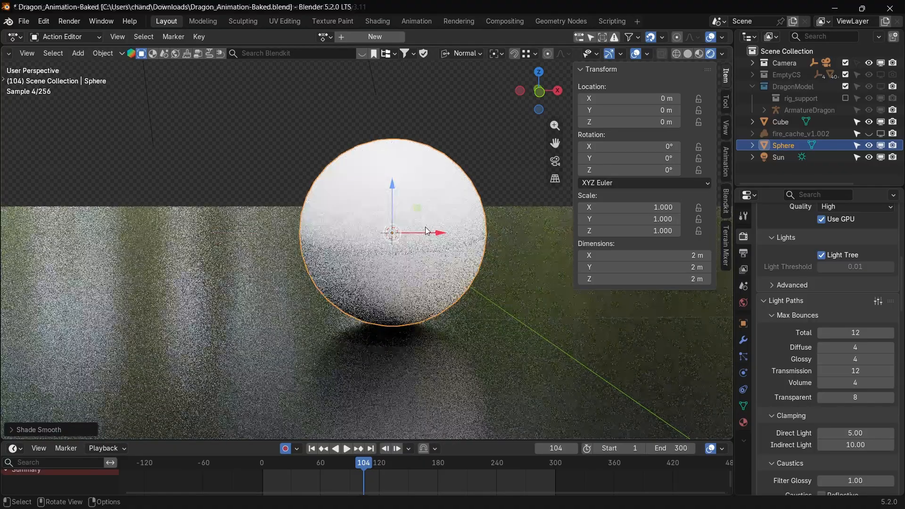
pyautogui.scroll(1, 426, 229)
pyautogui.scroll(-2, 425, 228)
# Scale the sphere down uniformly to about 0.755 m across and apply its scale
pyautogui.hotkey('ctrl', 'a')
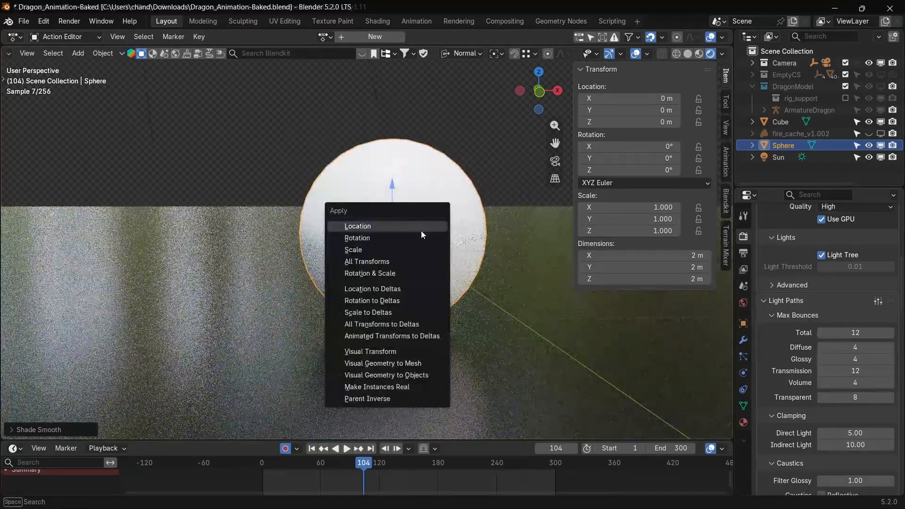
pyautogui.click(409, 244)
pyautogui.press('s')
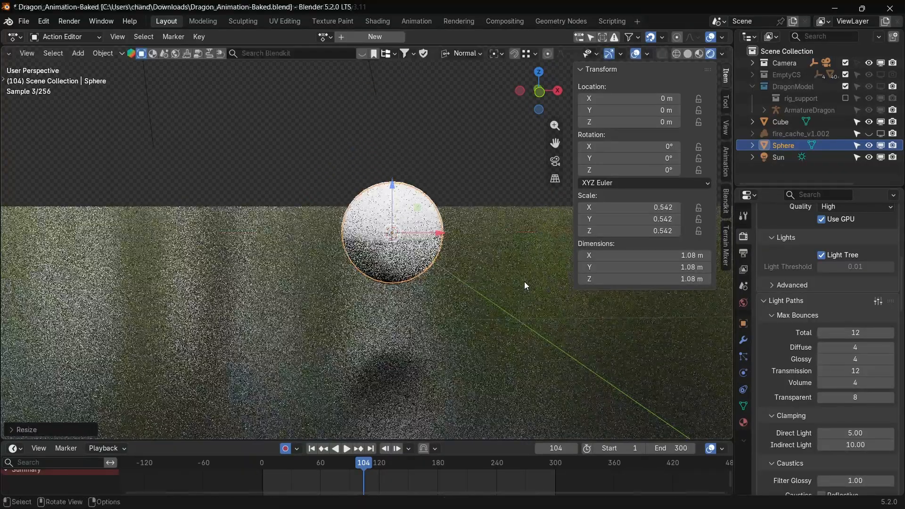
pyautogui.click(487, 259)
pyautogui.hotkey('ctrl', 'a')
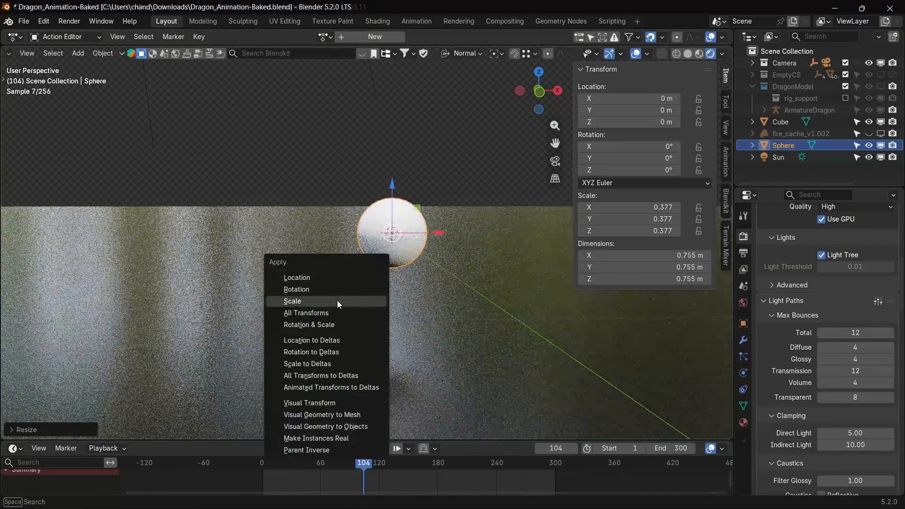
pyautogui.click(338, 302)
# Add the Quick Smoke effect to the sphere to create a surrounding smoke domain
pyautogui.click(94, 56)
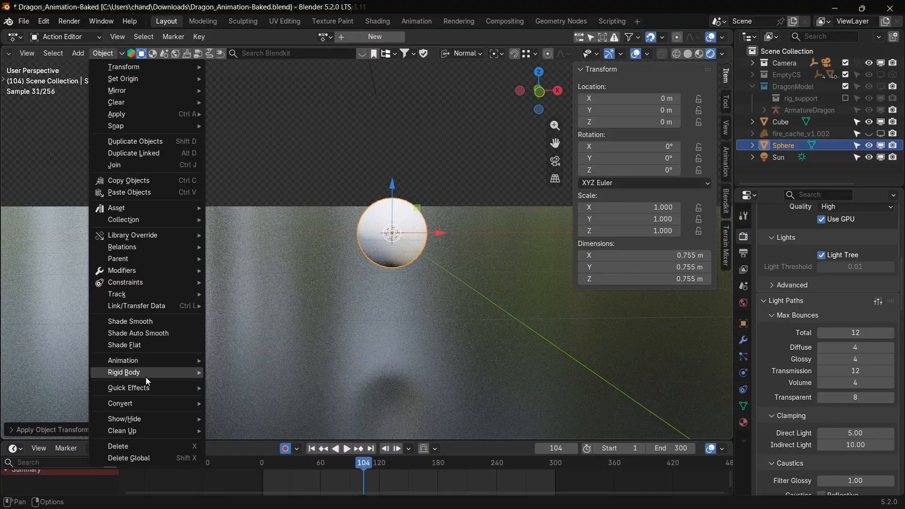
pyautogui.moveTo(150, 391)
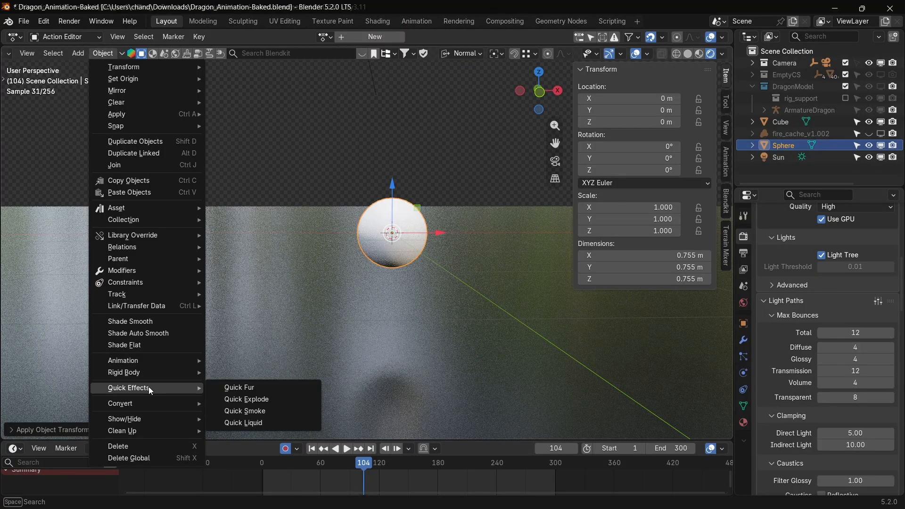
pyautogui.click(245, 411)
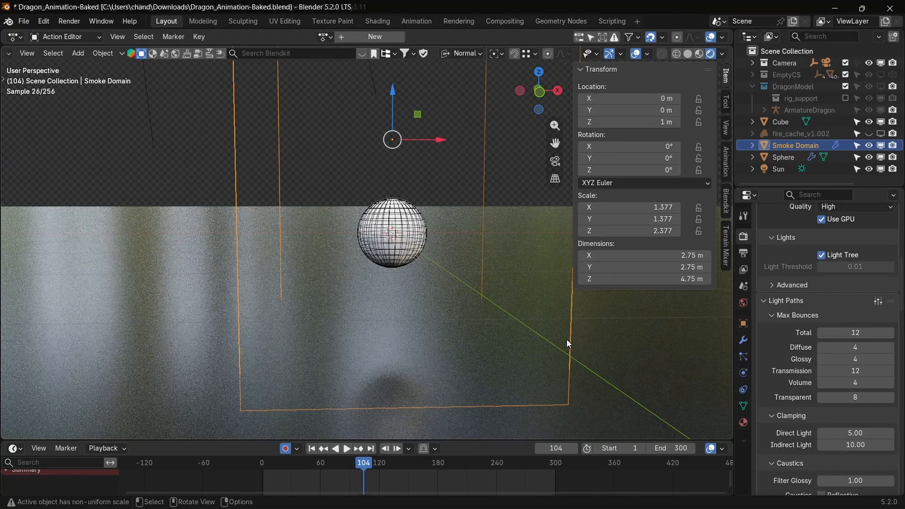
# Set the Smoke Domain's resolution divisions to 48 and its cache type to Modular with Resumable enabled
pyautogui.scroll(15, 868, 412)
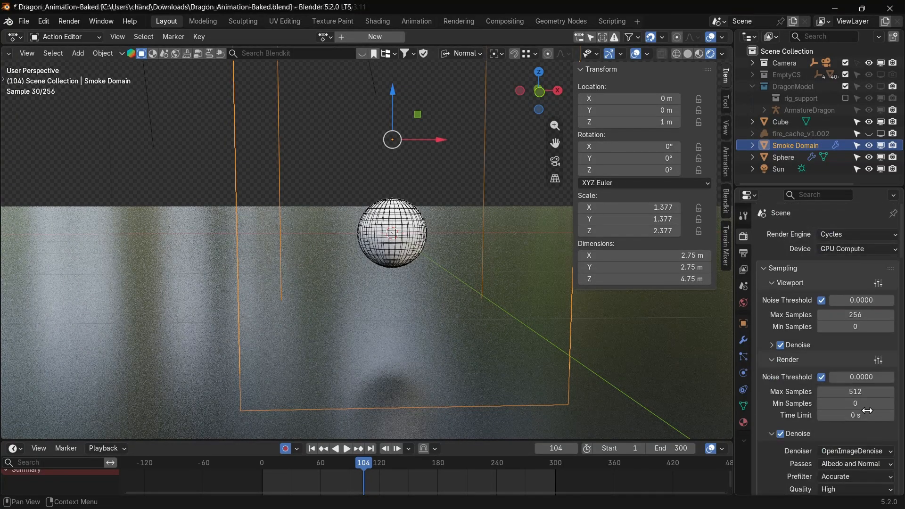
pyautogui.click(743, 373)
pyautogui.click(839, 410)
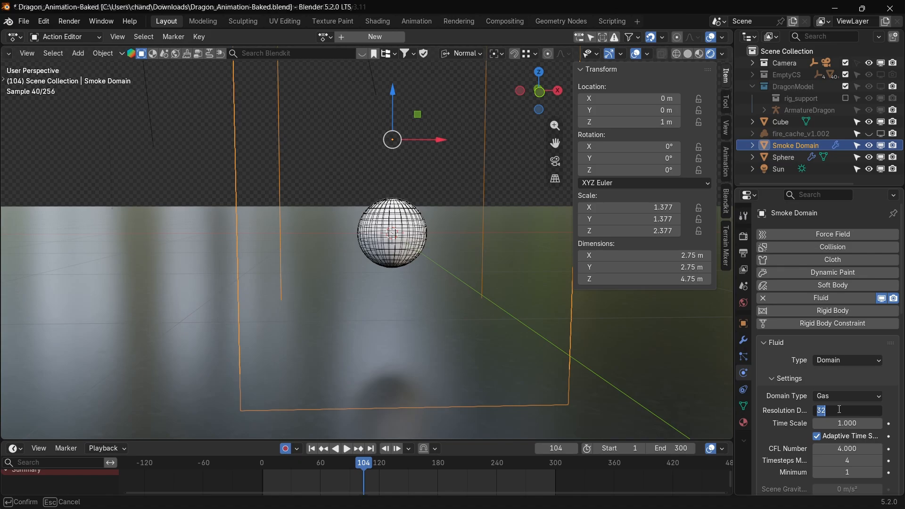
pyautogui.press('Return')
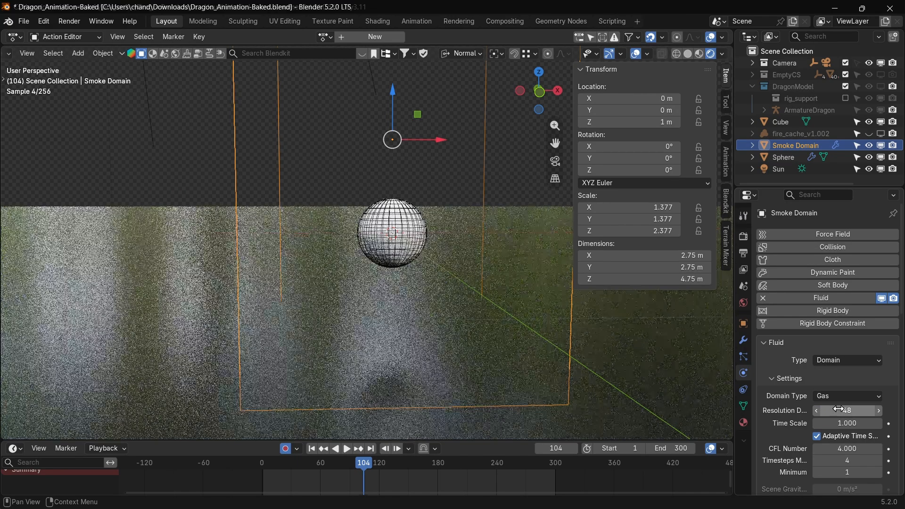
pyautogui.scroll(-10, 838, 408)
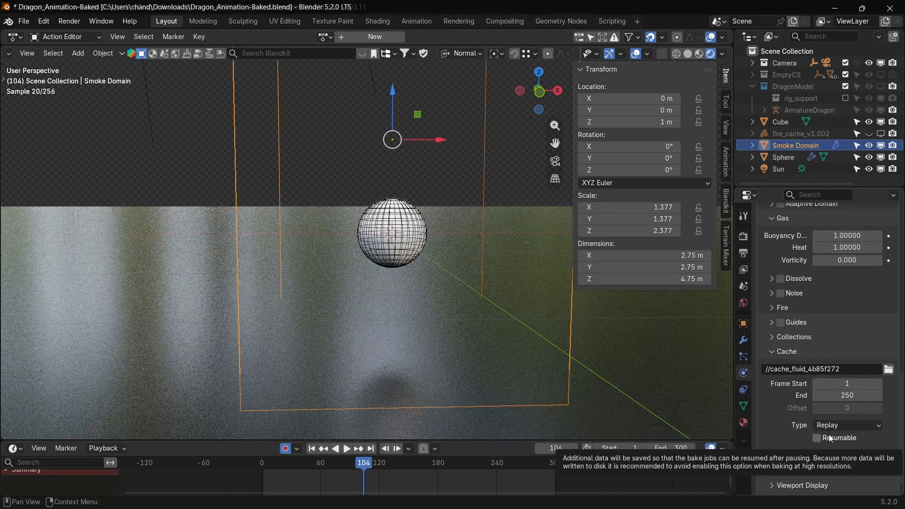
pyautogui.click(847, 425)
pyautogui.click(833, 452)
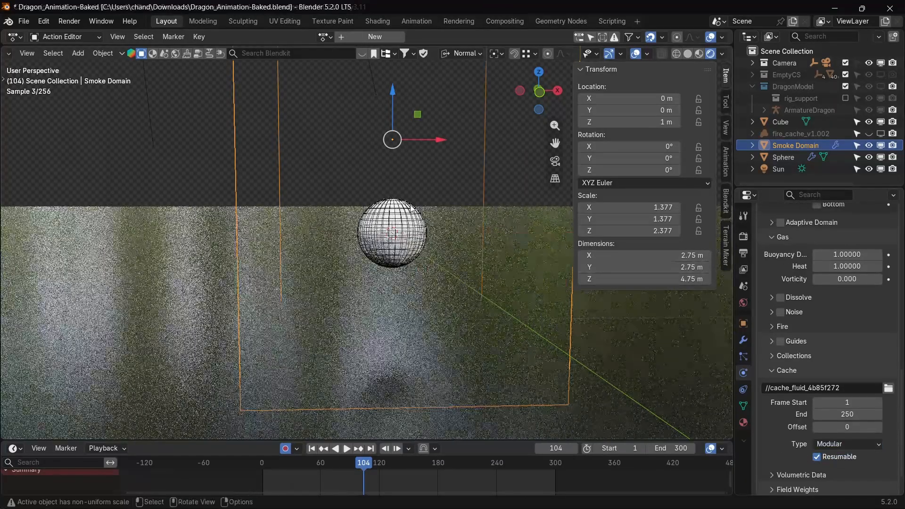
# Set the sphere's fluid flow type to Fire + Smoke
pyautogui.click(830, 158)
pyautogui.click(837, 395)
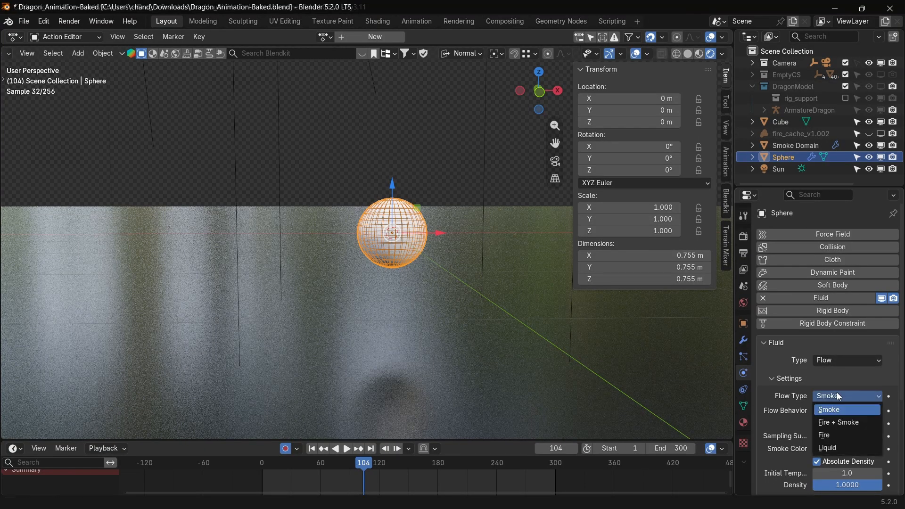
pyautogui.click(836, 424)
# Bake the Smoke Domain's fluid data
pyautogui.click(784, 148)
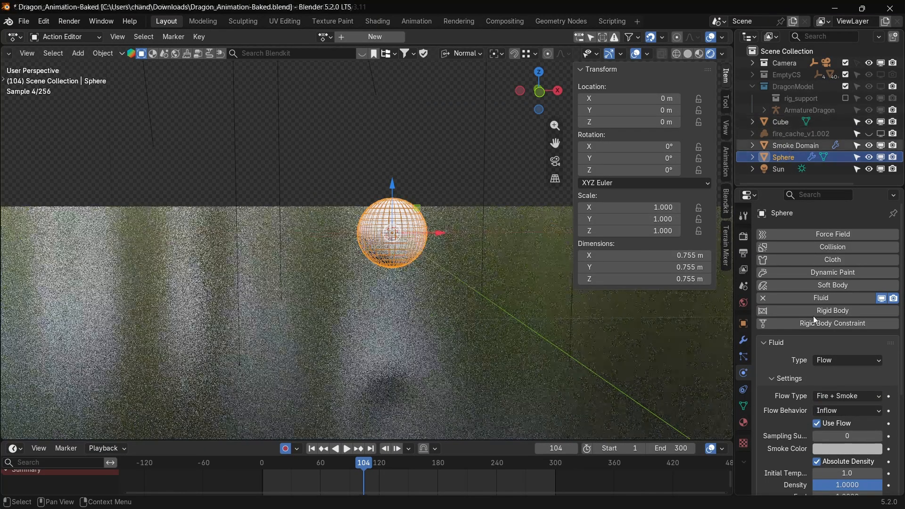
pyautogui.scroll(-4, 849, 434)
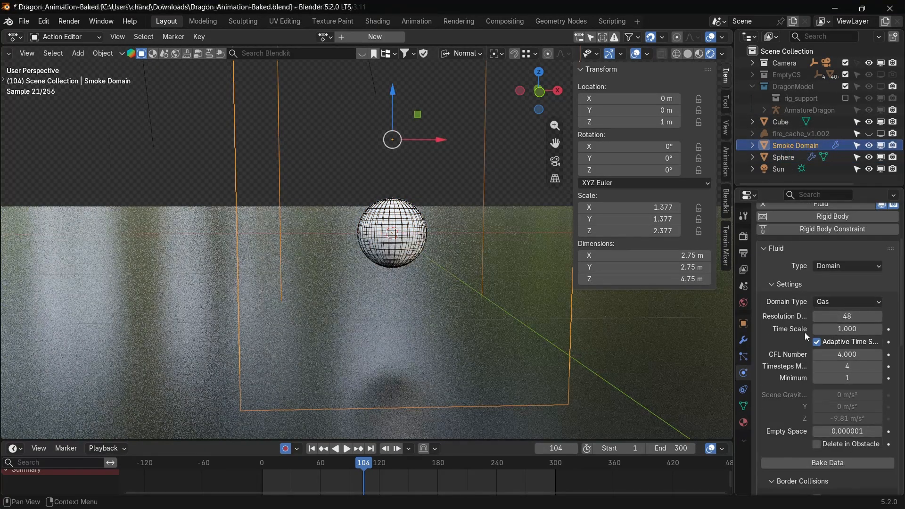
pyautogui.click(792, 468)
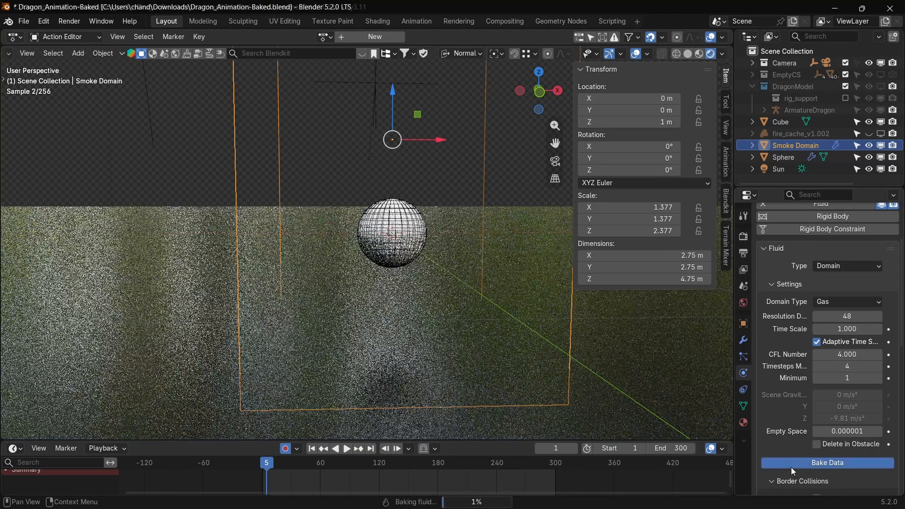
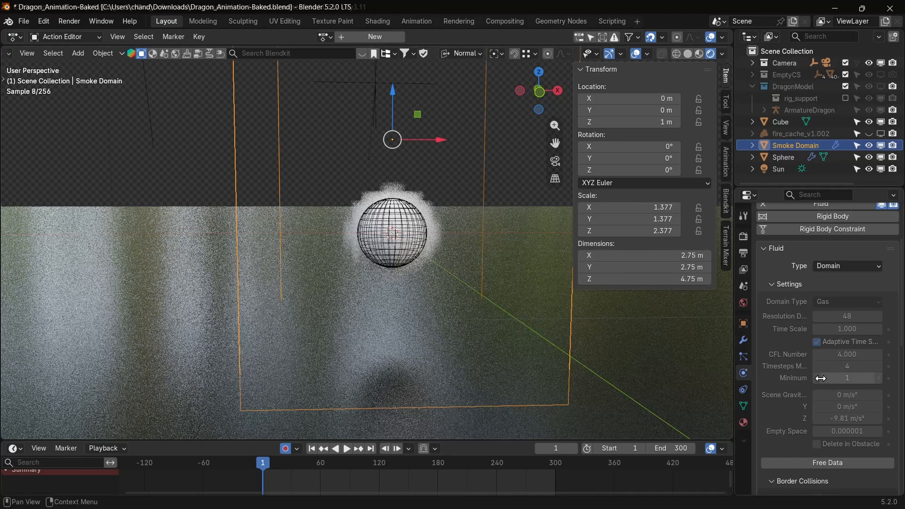
pyautogui.scroll(-5, 820, 378)
pyautogui.scroll(10, 822, 375)
pyautogui.scroll(-2, 860, 381)
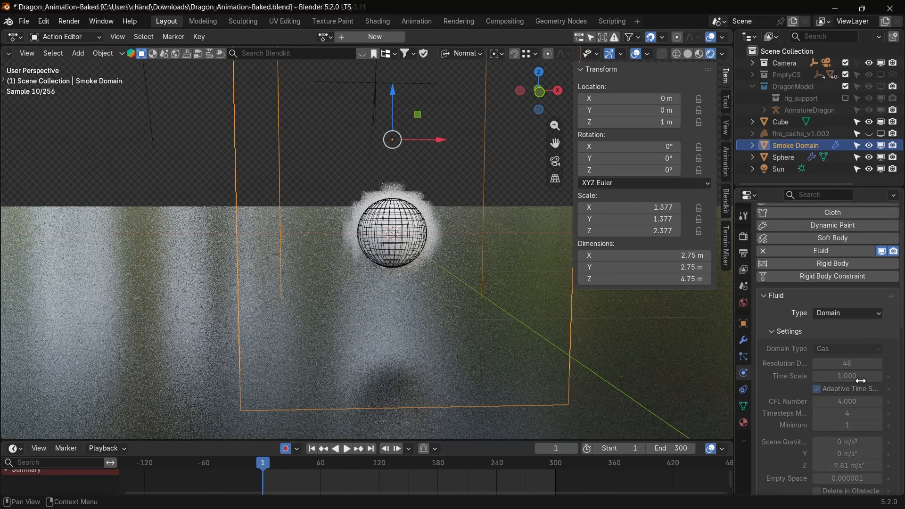
# Free the Smoke Domain's baked fluid data and rebake it with resolution divisions set to 64
pyautogui.scroll(-3, 861, 381)
pyautogui.moveTo(544, 80); pyautogui.dragTo(543, 97)
pyautogui.scroll(-15, 841, 366)
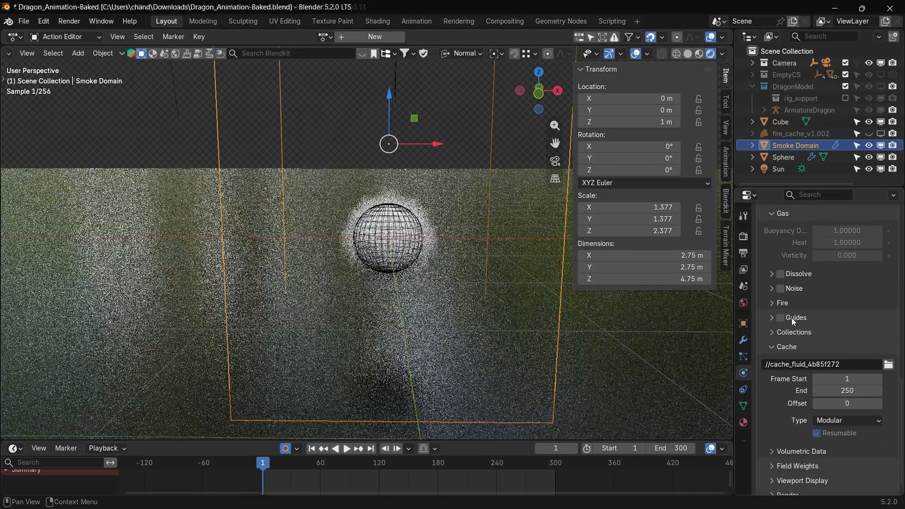
pyautogui.scroll(15, 804, 304)
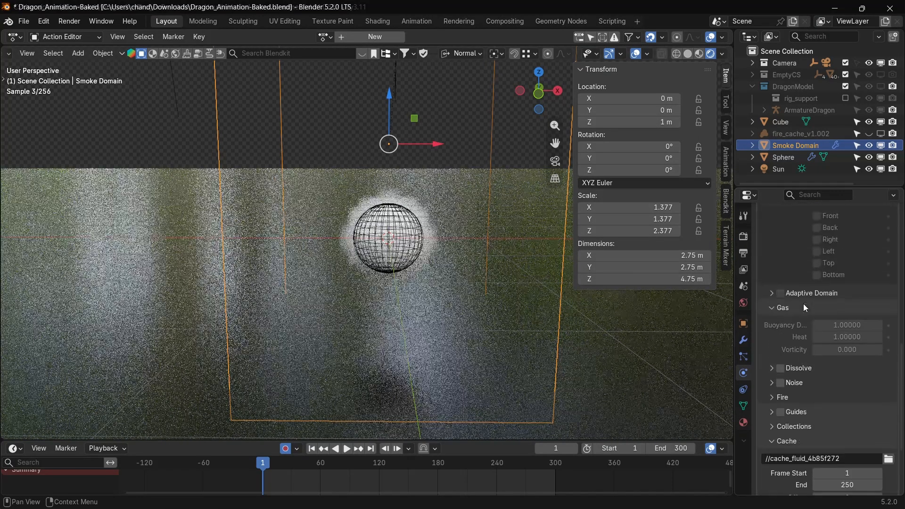
pyautogui.scroll(-5, 843, 330)
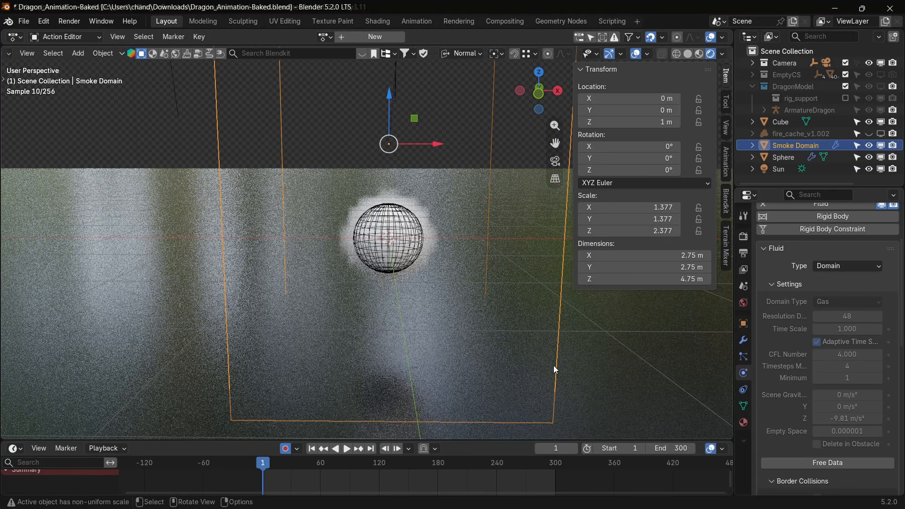
pyautogui.click(786, 459)
pyautogui.click(841, 317)
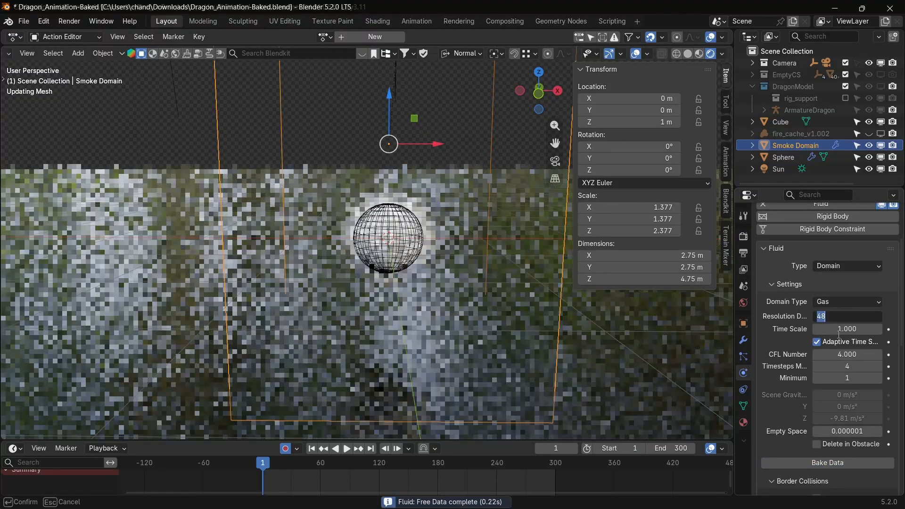
pyautogui.press('Return')
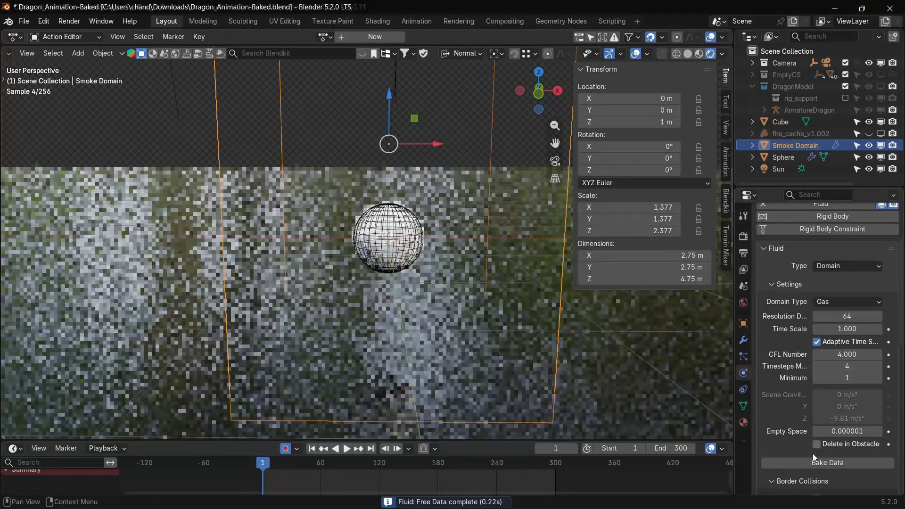
pyautogui.click(808, 463)
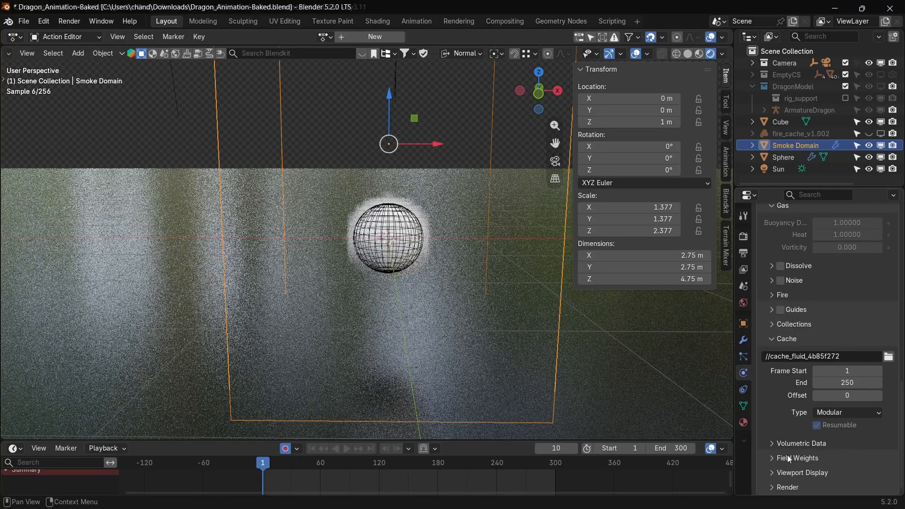
# Set the Smoke Domain's viewport display interpolation to Cubic
pyautogui.click(801, 473)
pyautogui.scroll(-4, 798, 457)
pyautogui.click(823, 413)
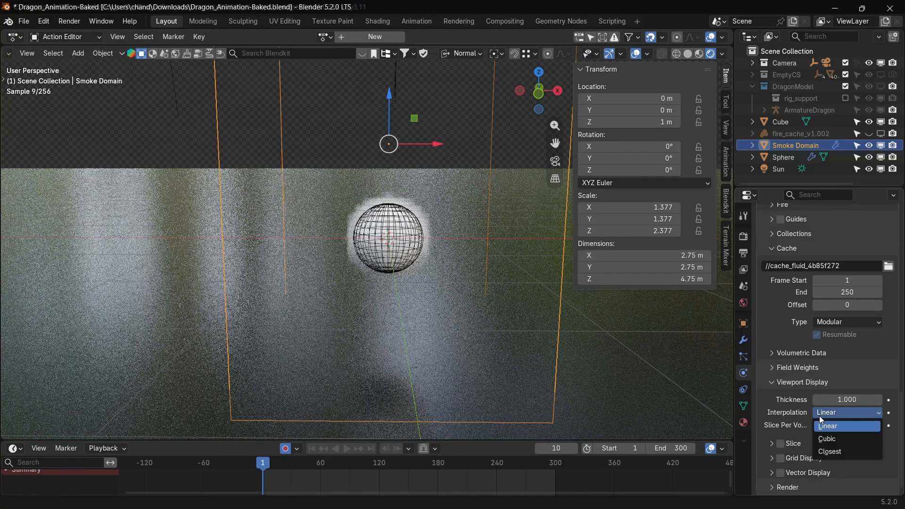
pyautogui.click(829, 438)
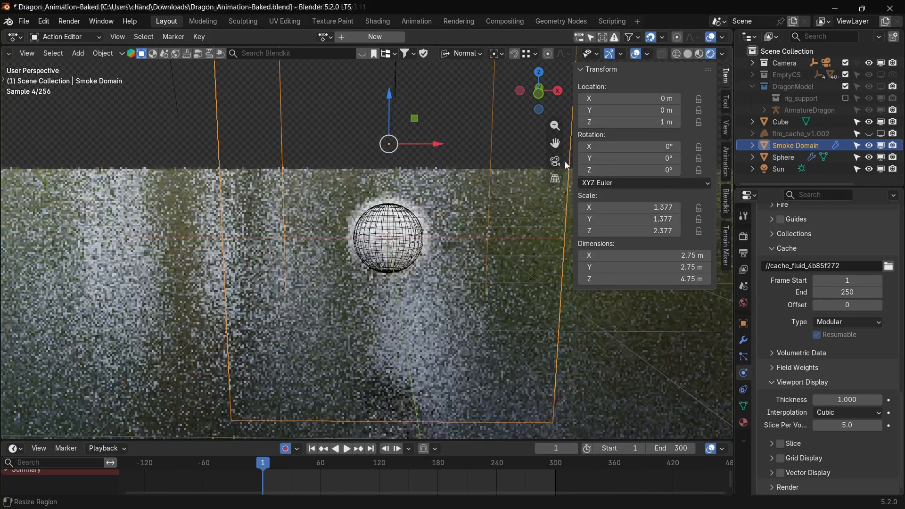
# Try 0 maximum volume bounces in the Cycles light paths and restore the value to 4
pyautogui.scroll(3, 532, 186)
pyautogui.click(743, 237)
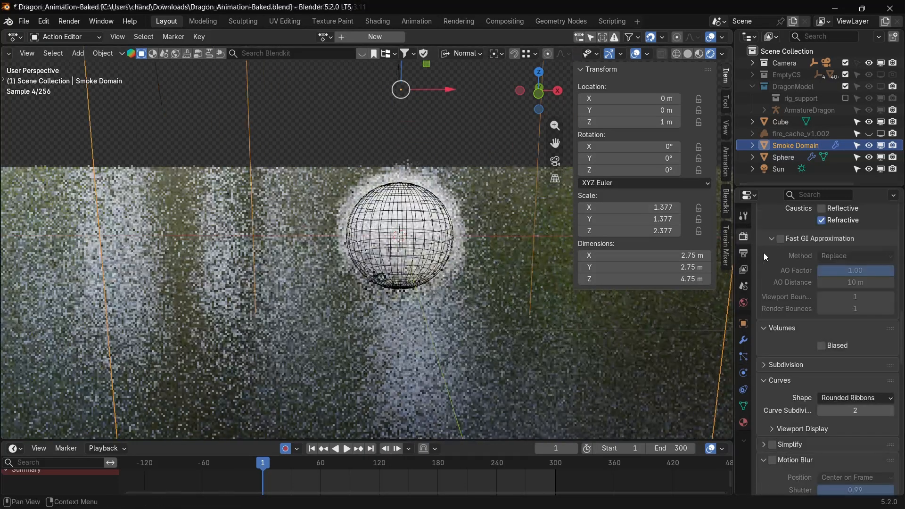
pyautogui.scroll(-10, 802, 292)
pyautogui.scroll(15, 841, 328)
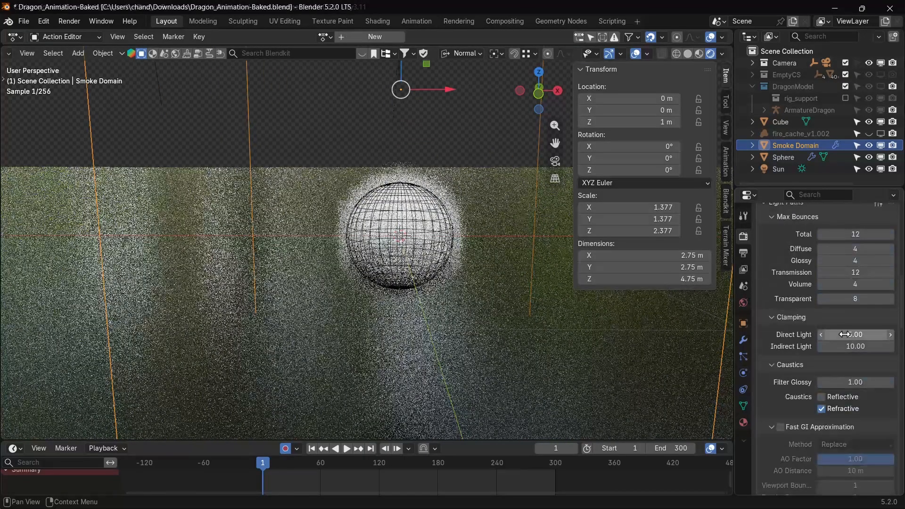
pyautogui.click(856, 285)
pyautogui.write('0')
pyautogui.press('Return')
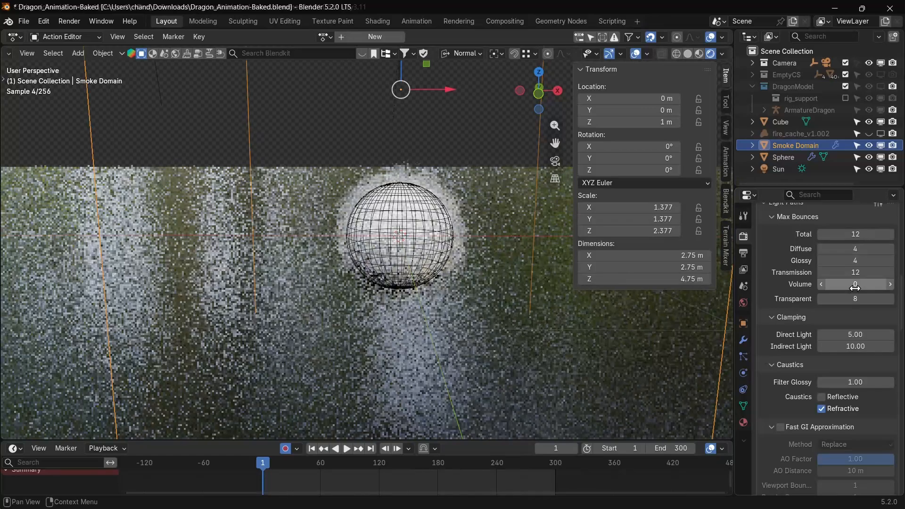
pyautogui.click(856, 288)
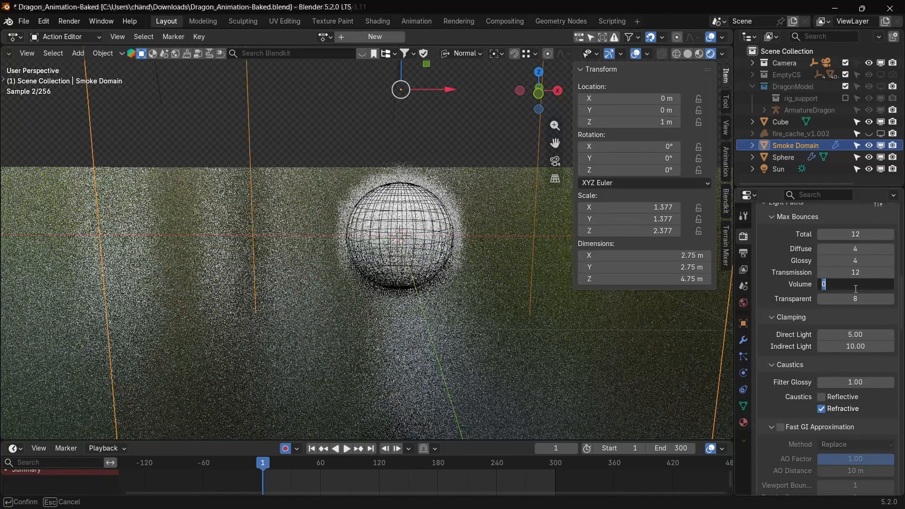
pyautogui.write('4')
pyautogui.press('Return')
# Set the maximum volume bounces in the Cycles light paths to 0
pyautogui.scroll(5, 839, 284)
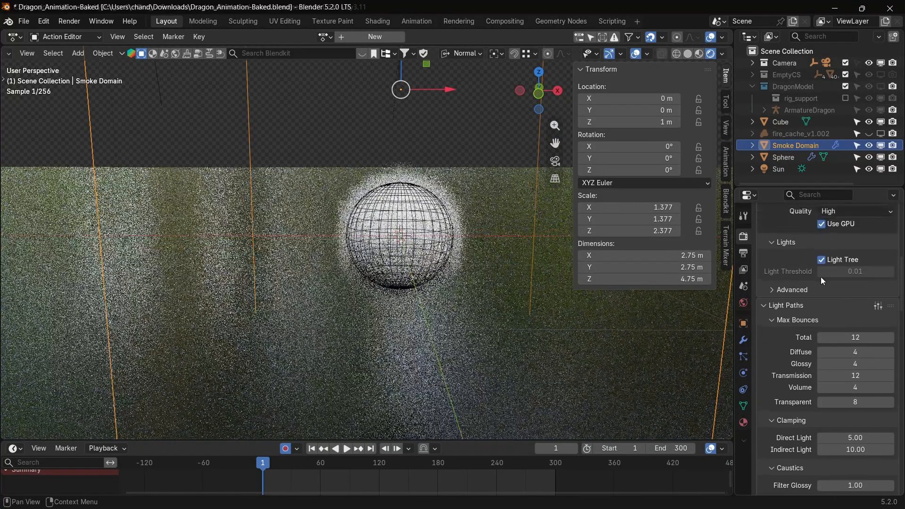
pyautogui.scroll(10, 797, 243)
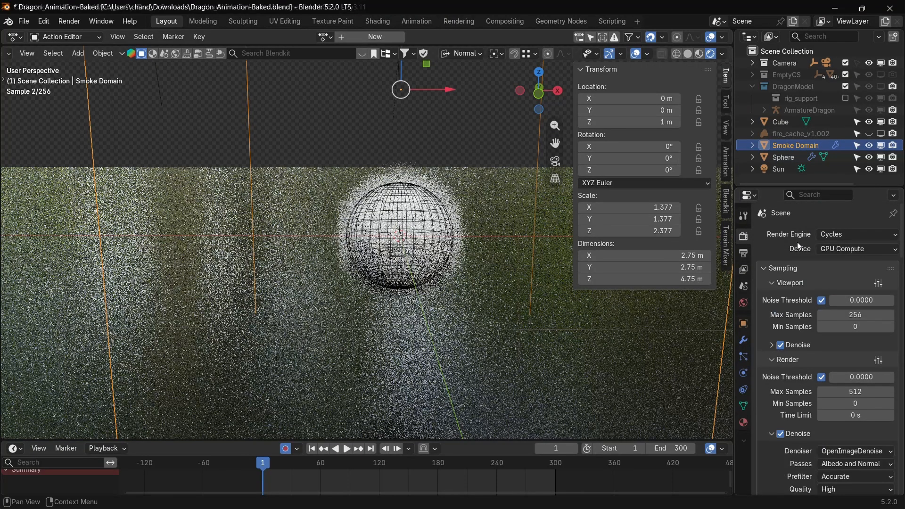
pyautogui.scroll(-14, 798, 244)
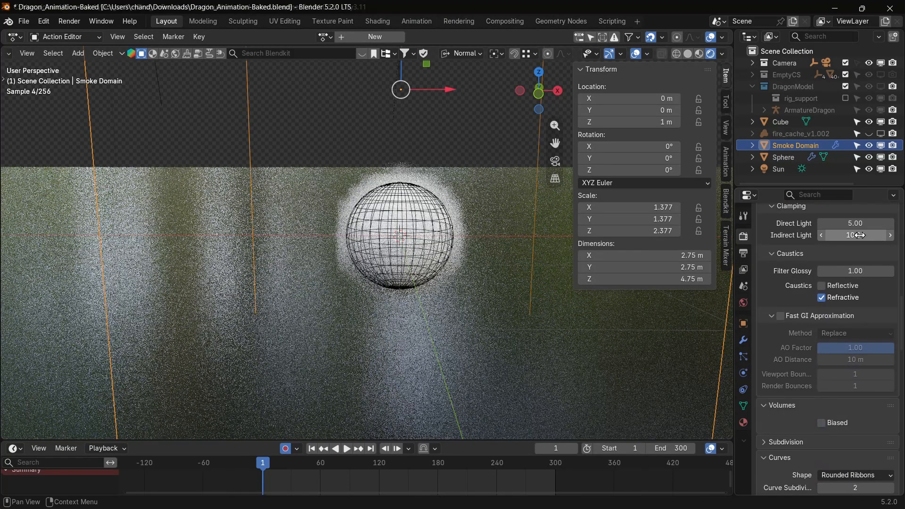
pyautogui.click(852, 228)
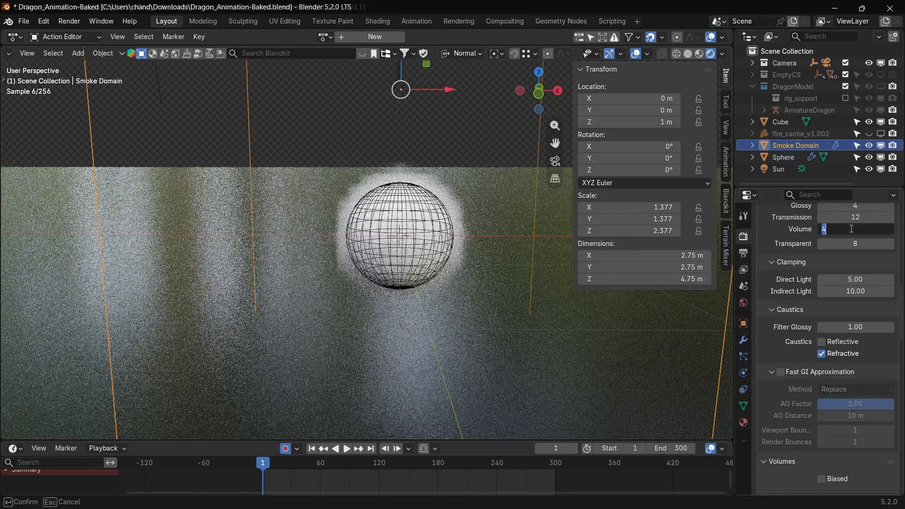
pyautogui.write('0')
pyautogui.press('Return')
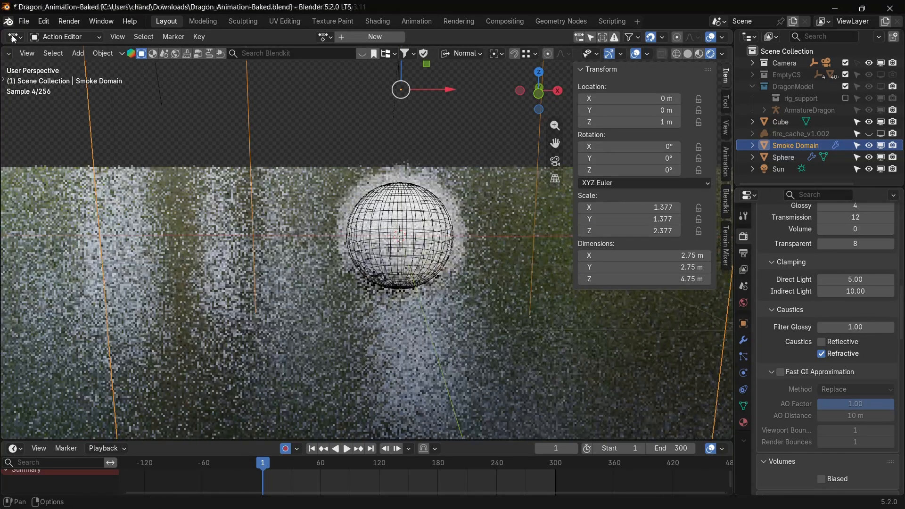
# Open the Preferences and review the Cycles device and sampling settings
pyautogui.click(43, 21)
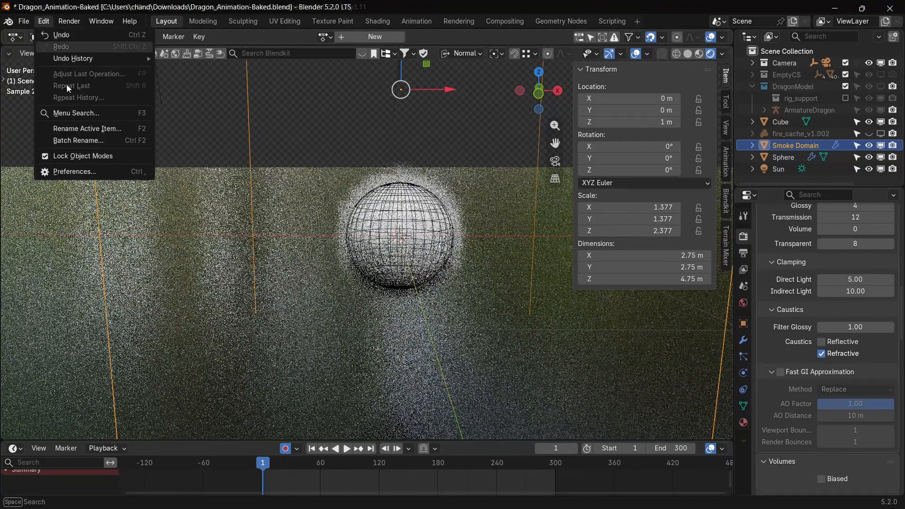
pyautogui.click(85, 177)
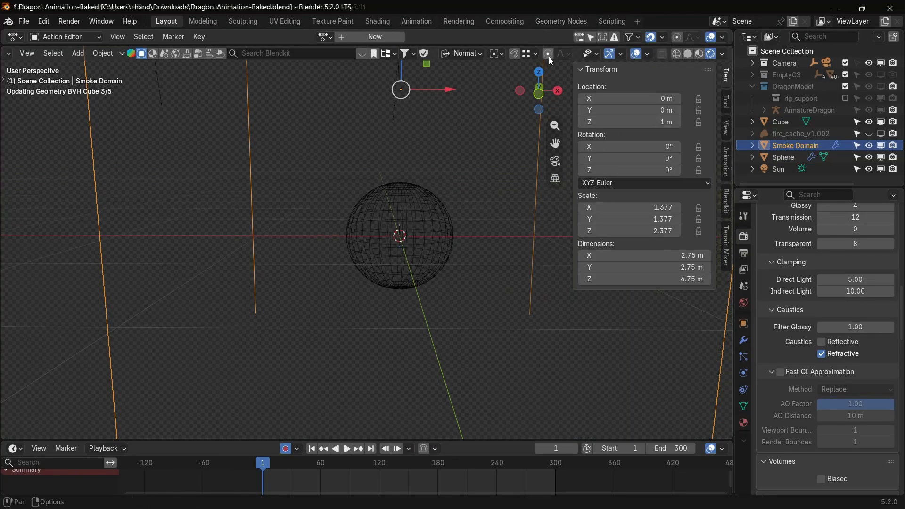
pyautogui.scroll(8, 834, 311)
pyautogui.scroll(12, 835, 310)
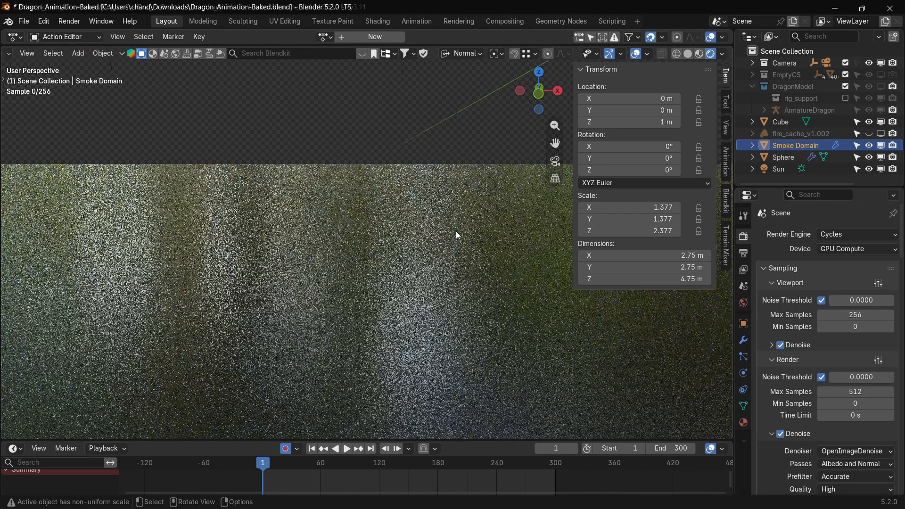
# Inspect the rendered smoke around the sphere, play the simulation to frame 27 and view it in Solid shading
pyautogui.scroll(8, 411, 225)
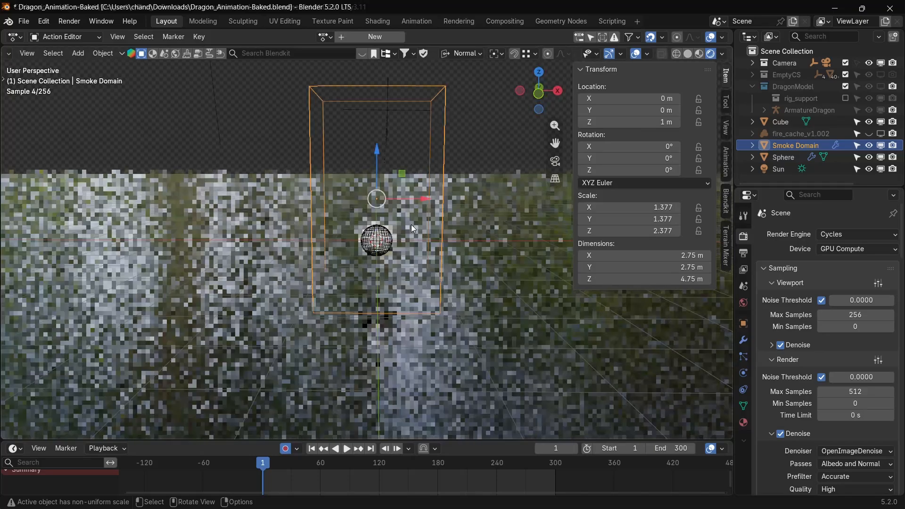
pyautogui.scroll(3, 414, 227)
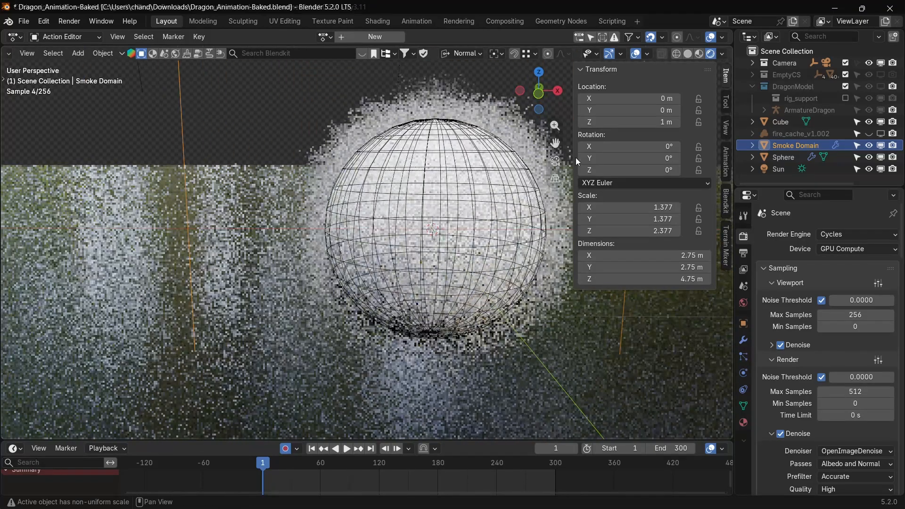
pyautogui.moveTo(555, 143); pyautogui.dragTo(468, 176)
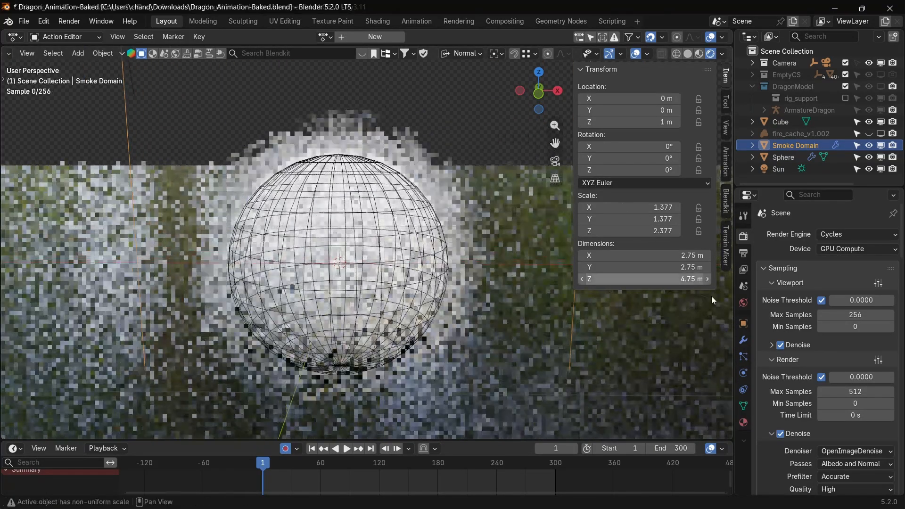
pyautogui.scroll(-20, 851, 409)
pyautogui.scroll(5, 840, 269)
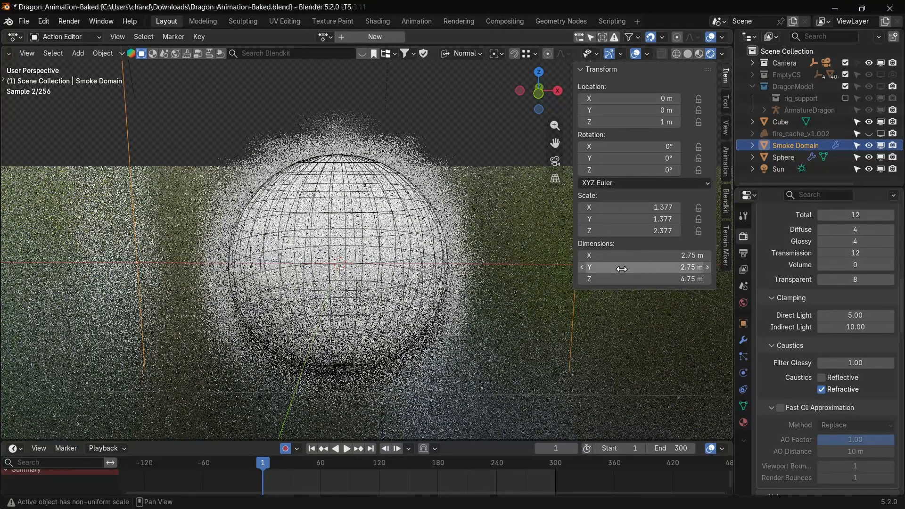
pyautogui.scroll(-5, 368, 184)
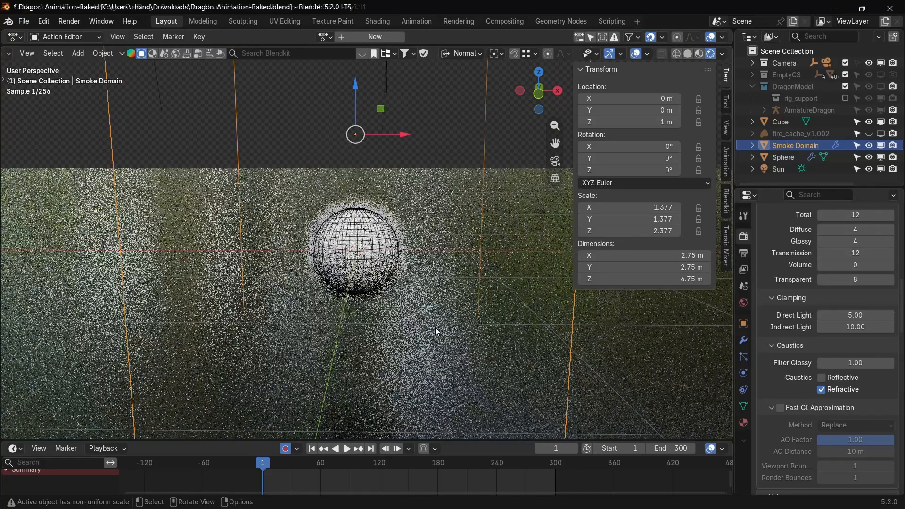
pyautogui.press('space')
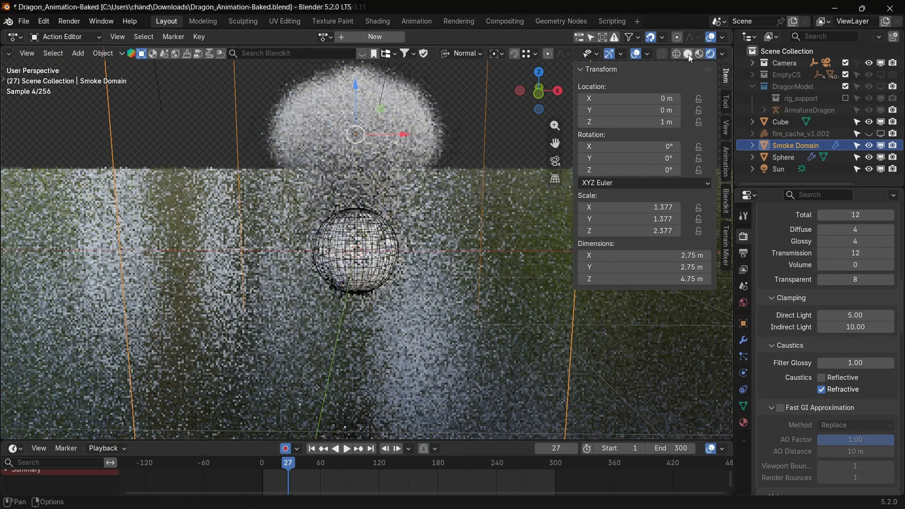
pyautogui.click(688, 54)
pyautogui.scroll(-5, 469, 185)
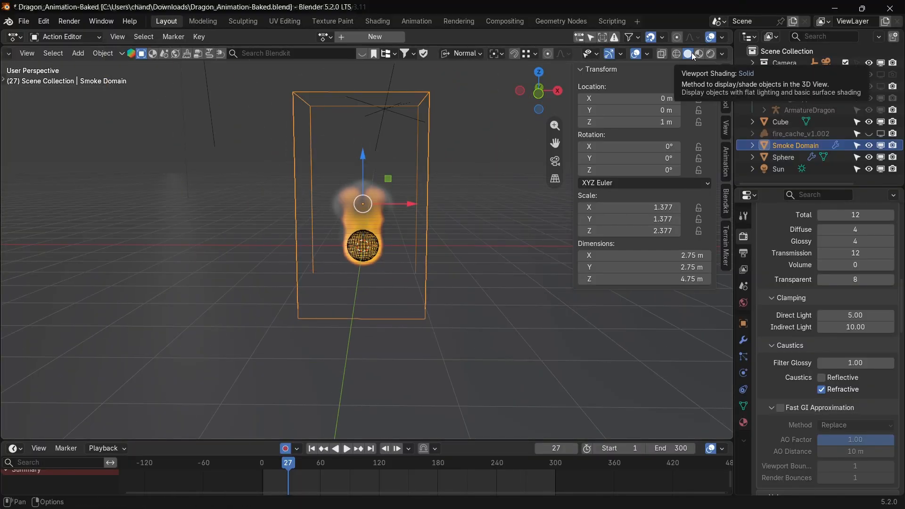
# Check the render engine setting and play back the baked fire in Solid shading
pyautogui.scroll(15, 886, 284)
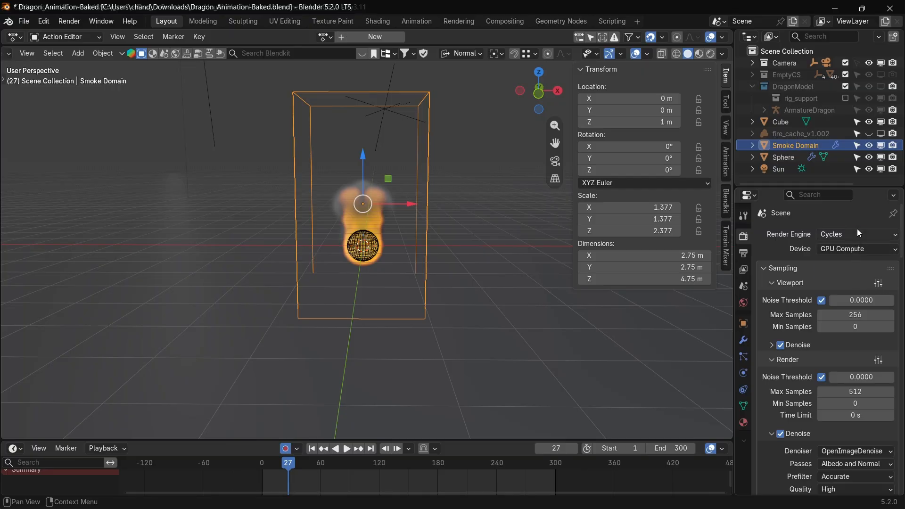
pyautogui.click(857, 228)
pyautogui.click(853, 228)
pyautogui.scroll(2, 449, 240)
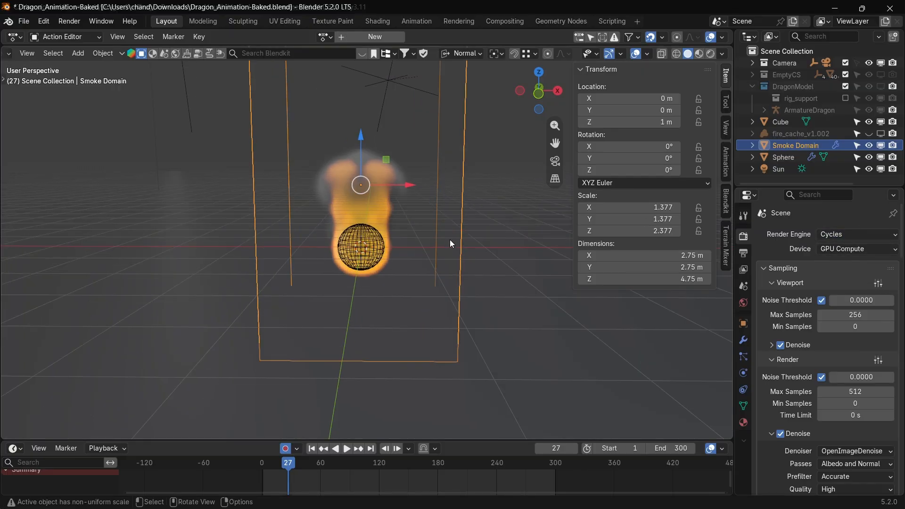
pyautogui.scroll(1, 449, 235)
pyautogui.press('space')
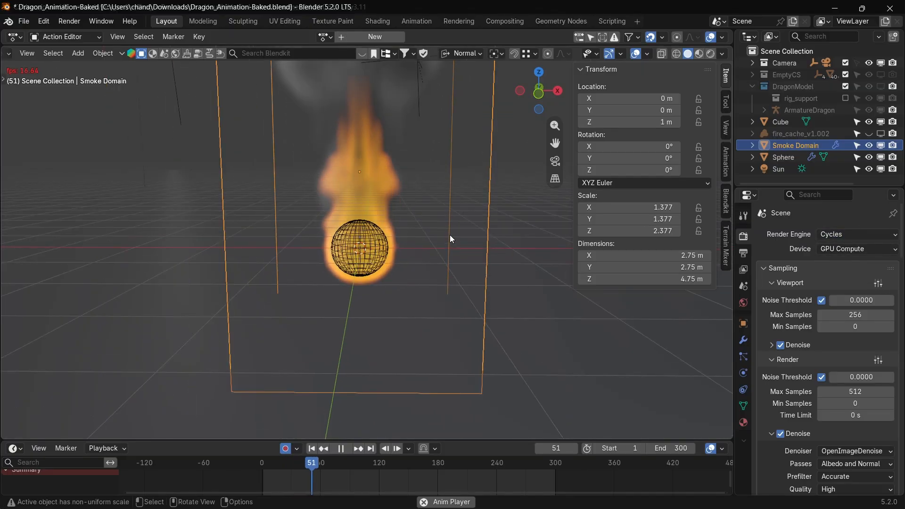
pyautogui.press('Escape')
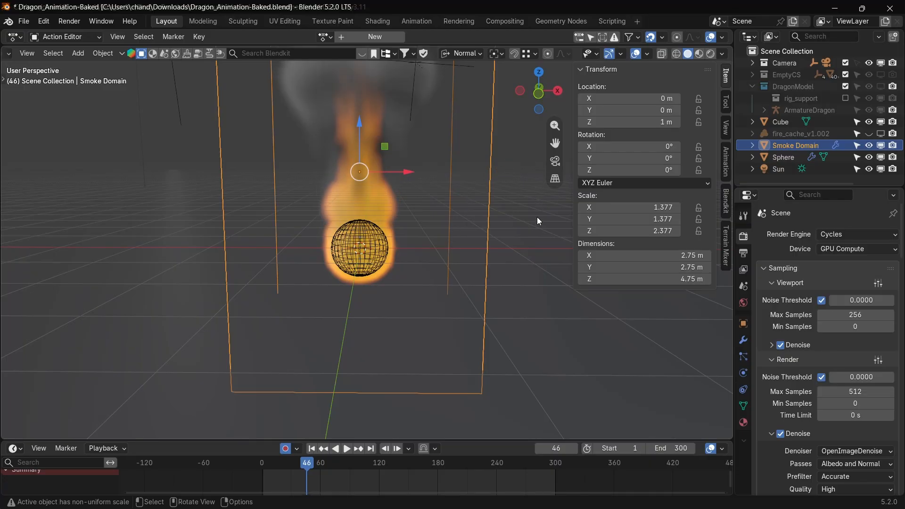
# Move to frame 91 with the whole flame in view and switch the viewport to Rendered shading
pyautogui.moveTo(555, 143); pyautogui.dragTo(540, 255)
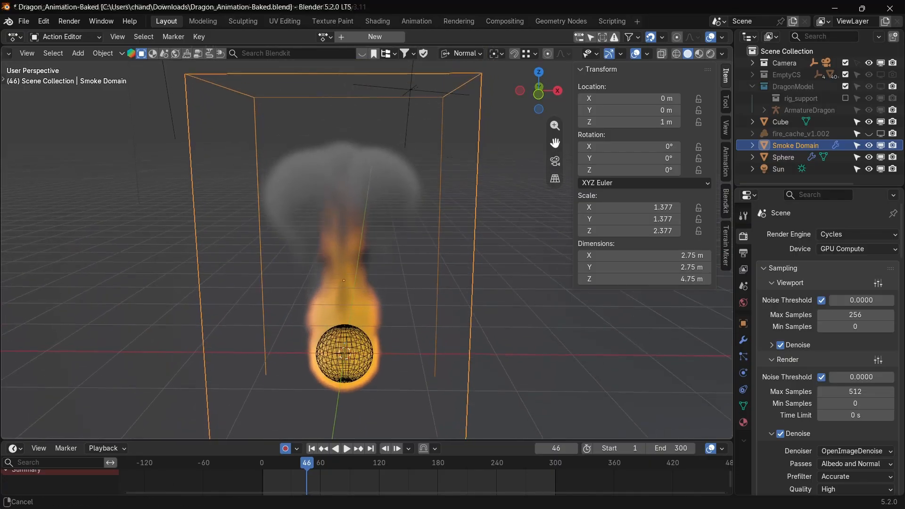
pyautogui.moveTo(301, 463)
pyautogui.mouseDown()
pyautogui.moveTo(404, 462)
pyautogui.moveTo(317, 449)
pyautogui.moveTo(351, 450)
pyautogui.mouseUp()
pyautogui.click(710, 54)
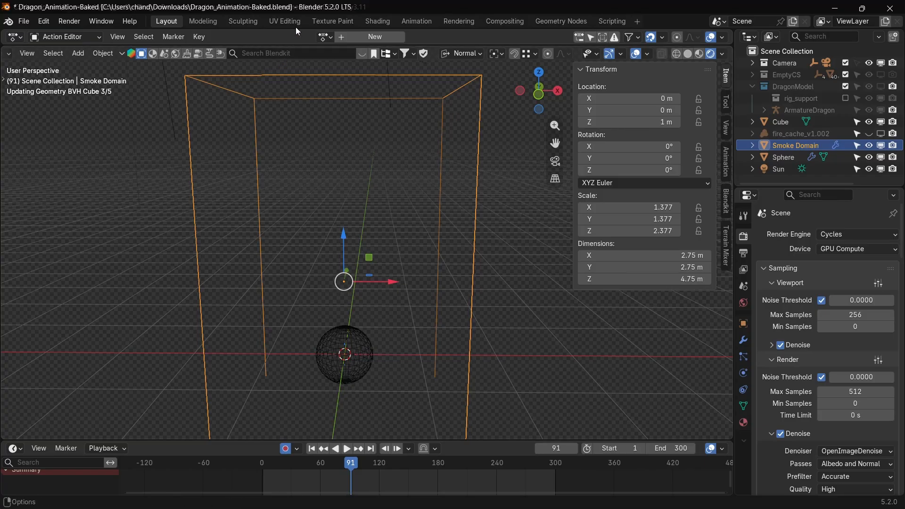
# Enlarge the timeline area below the 3D viewport
pyautogui.click(470, 436)
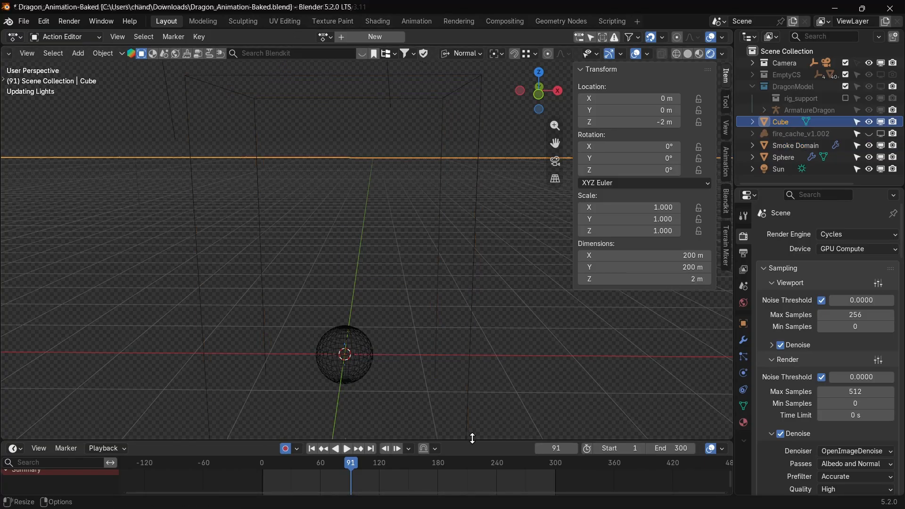
pyautogui.moveTo(473, 438); pyautogui.dragTo(473, 411)
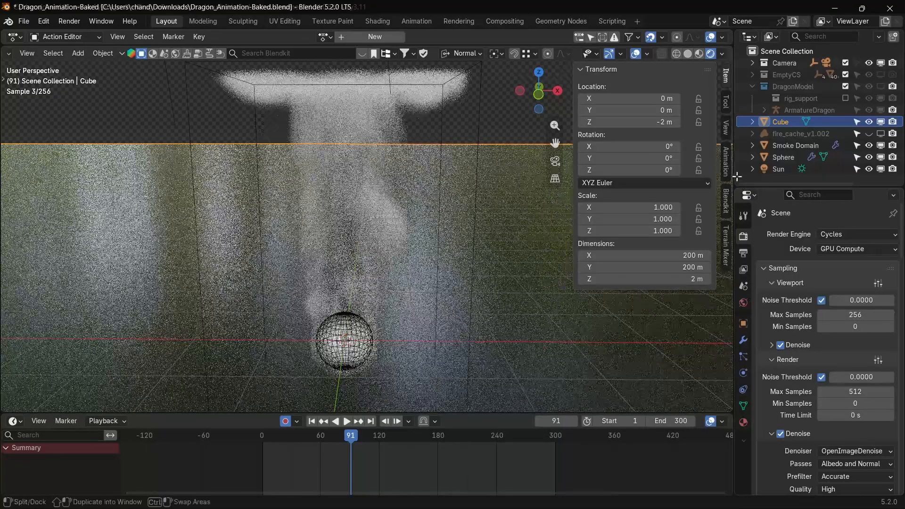
# Widen the 3D viewport and hide its sidebar
pyautogui.moveTo(737, 176); pyautogui.dragTo(811, 168)
pyautogui.press('n')
pyautogui.press('t')
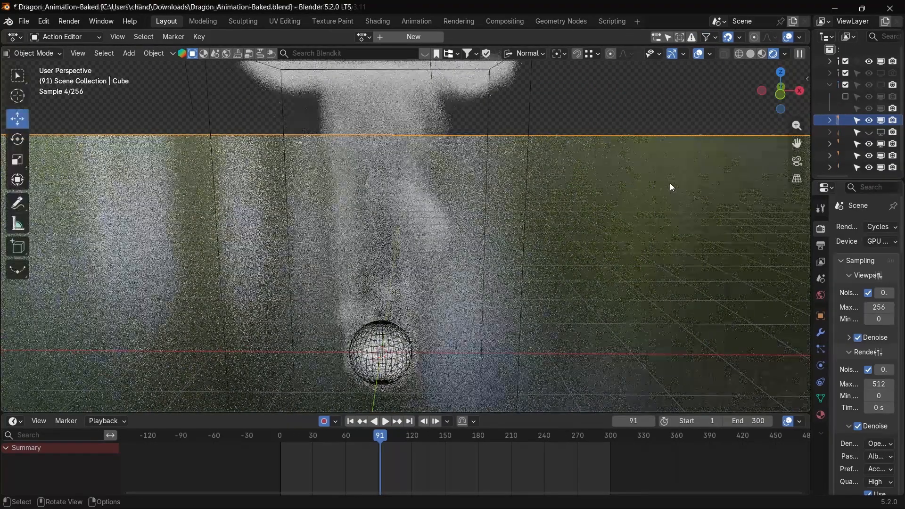
pyautogui.press('t')
# Change the timeline area below the 3D viewport to a Shader Editor and enlarge it
pyautogui.click(14, 421)
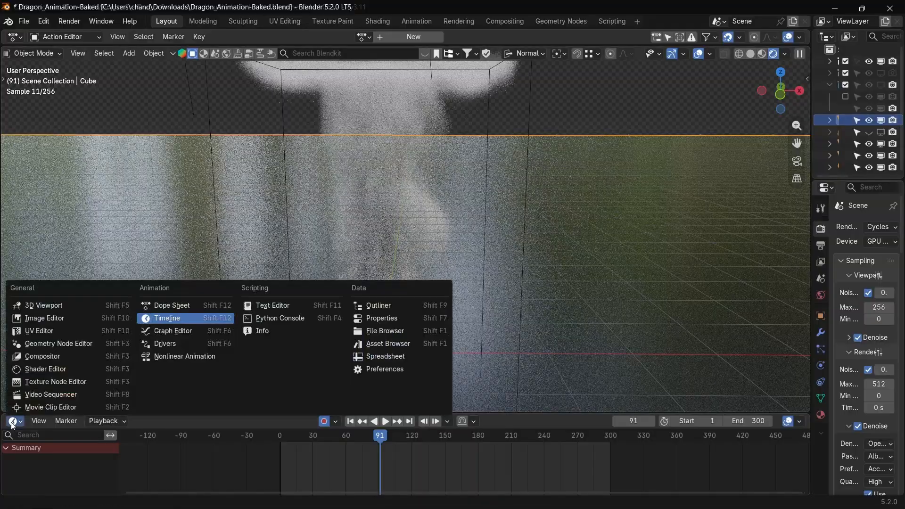
pyautogui.click(41, 369)
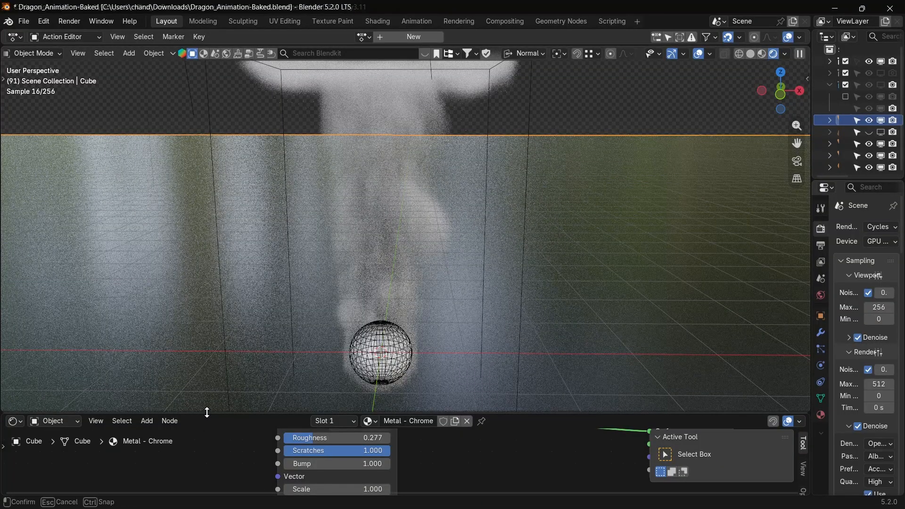
pyautogui.moveTo(205, 415); pyautogui.dragTo(203, 318)
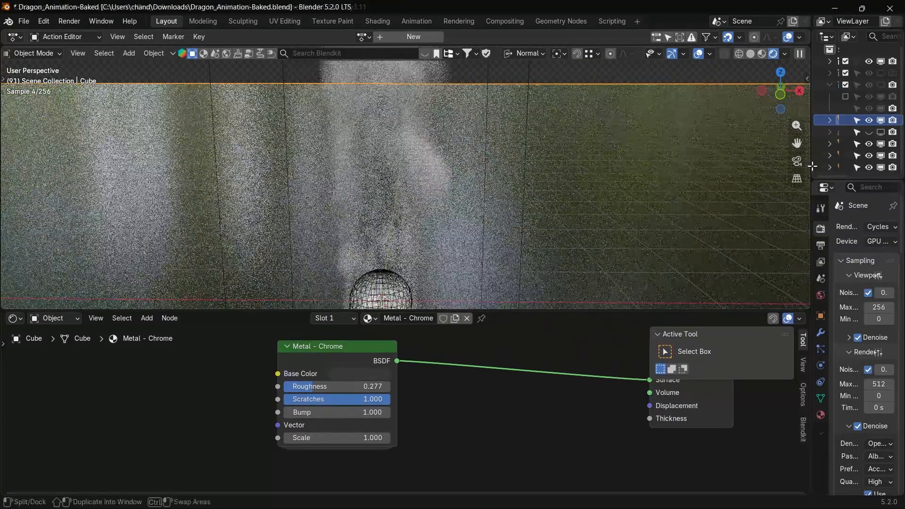
# Widen the outliner and copy all the material nodes of the hidden fire_cache_v1.002 object
pyautogui.moveTo(811, 156); pyautogui.dragTo(779, 154)
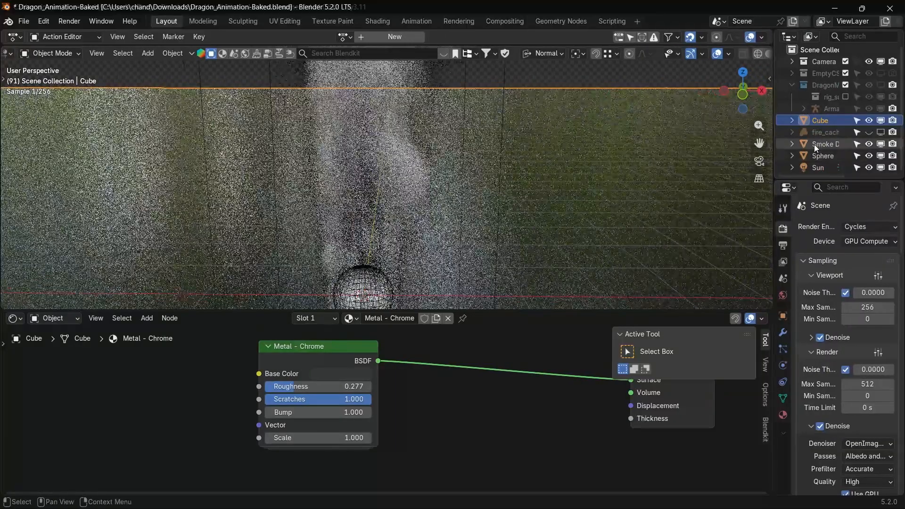
pyautogui.click(820, 133)
pyautogui.hotkey('ctrl', 'c')
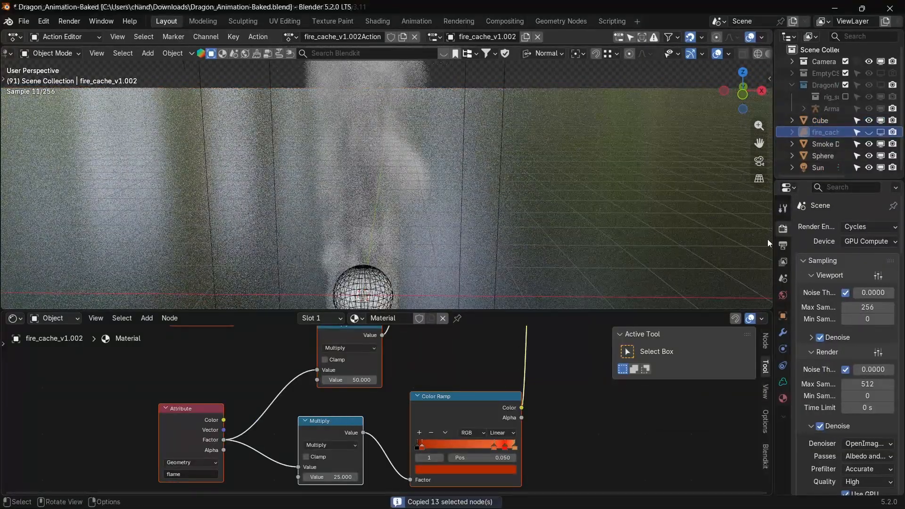
# Replace the default nodes in the Smoke Domain's material with the copied fire material nodes
pyautogui.click(821, 145)
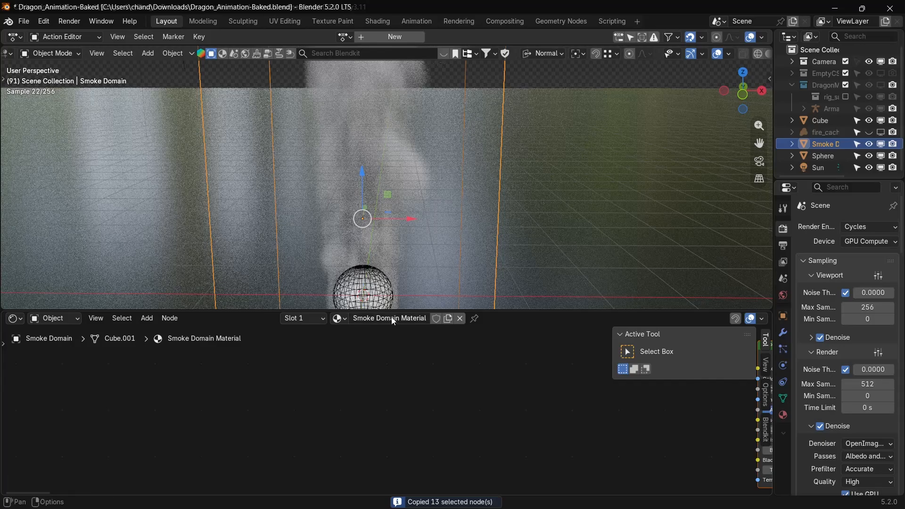
pyautogui.hotkey('ctrl', 'v')
pyautogui.moveTo(322, 382); pyautogui.dragTo(142, 363, button='middle')
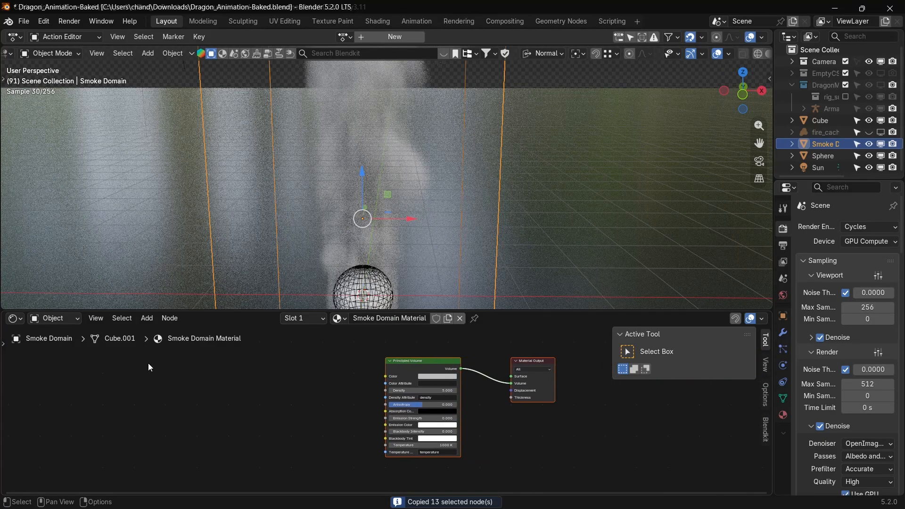
pyautogui.press('x')
pyautogui.hotkey('ctrl', 'v')
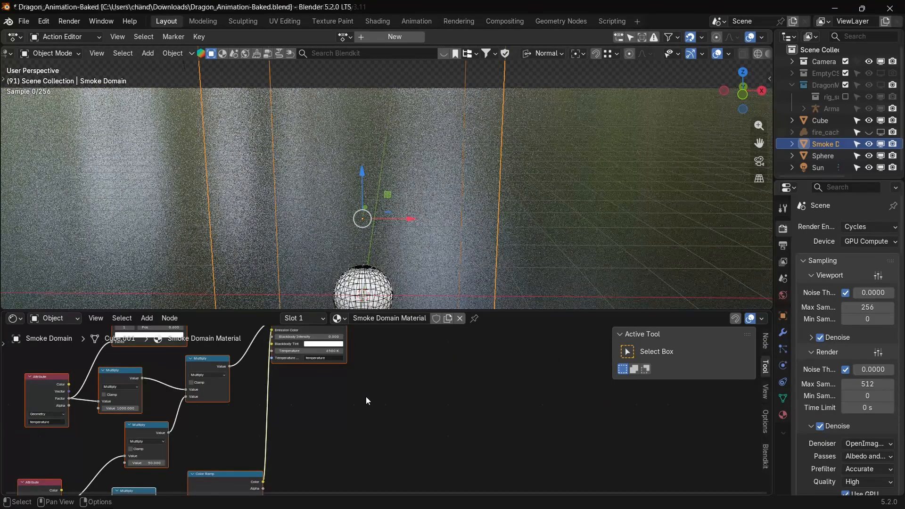
pyautogui.moveTo(365, 397); pyautogui.dragTo(582, 386, button='middle')
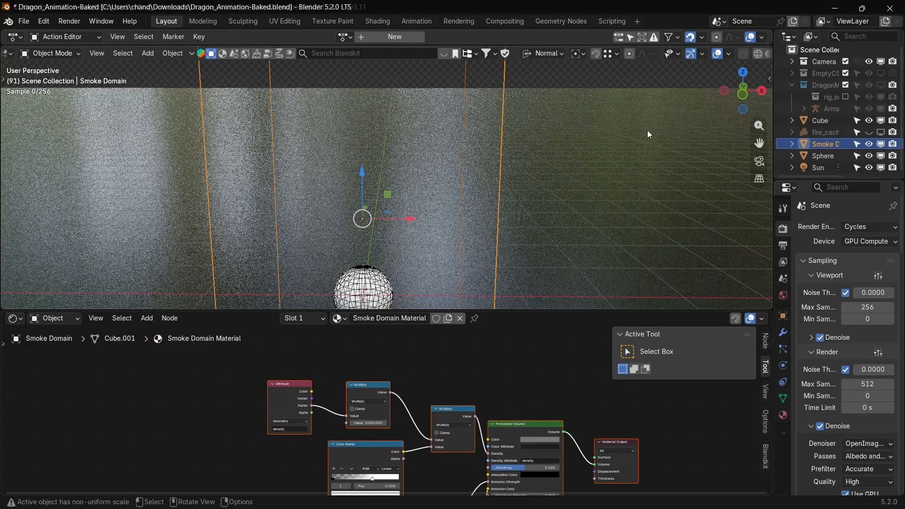
# Inspect the rendered flame around the sphere and the Color Ramp branch in the Smoke Domain's pasted node tree
pyautogui.moveTo(753, 143); pyautogui.dragTo(761, 107)
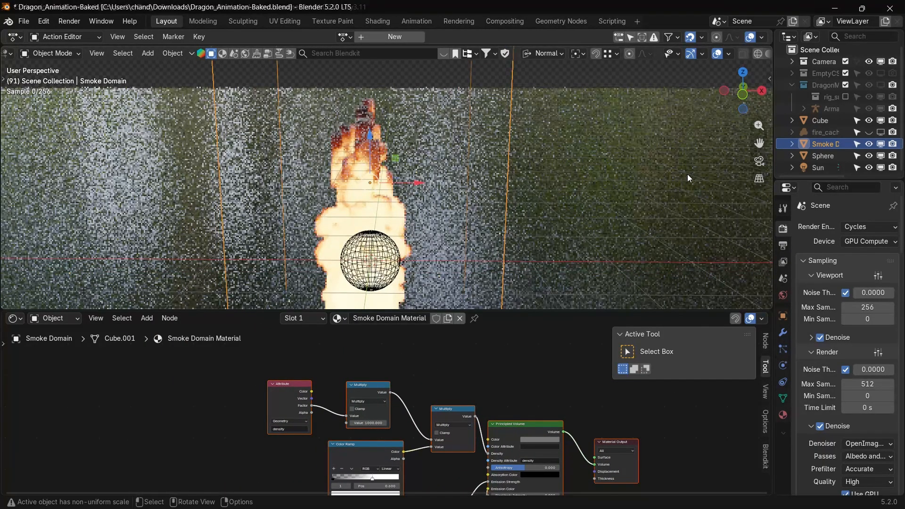
pyautogui.moveTo(760, 143); pyautogui.dragTo(758, 107)
pyautogui.scroll(-2, 612, 180)
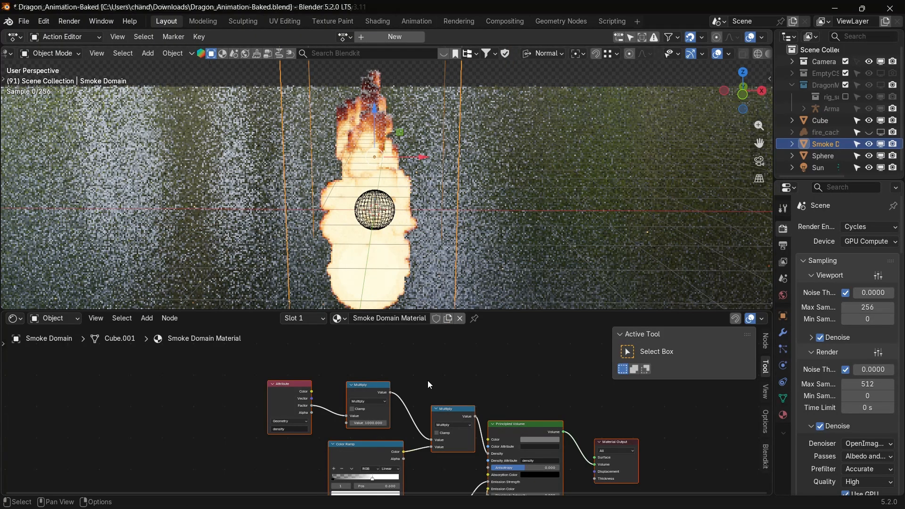
pyautogui.moveTo(424, 366); pyautogui.dragTo(428, 305, button='middle')
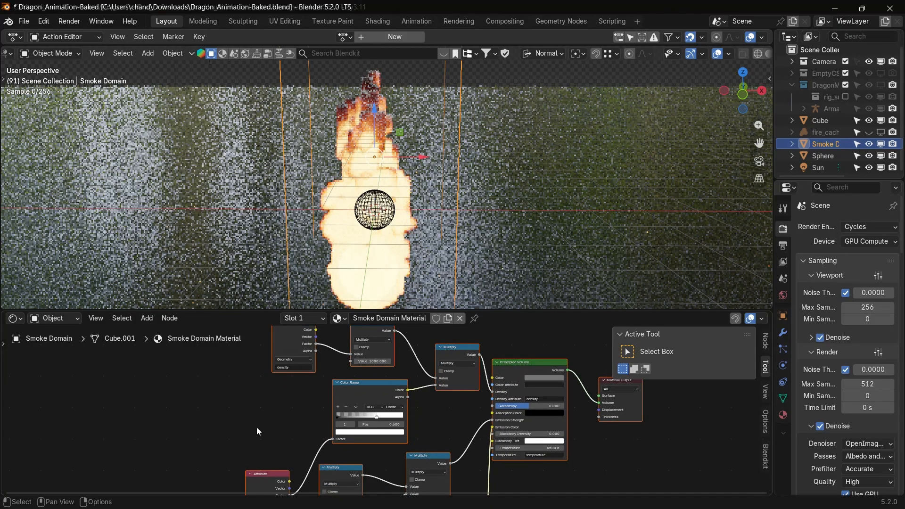
pyautogui.moveTo(233, 427); pyautogui.dragTo(226, 404, button='middle')
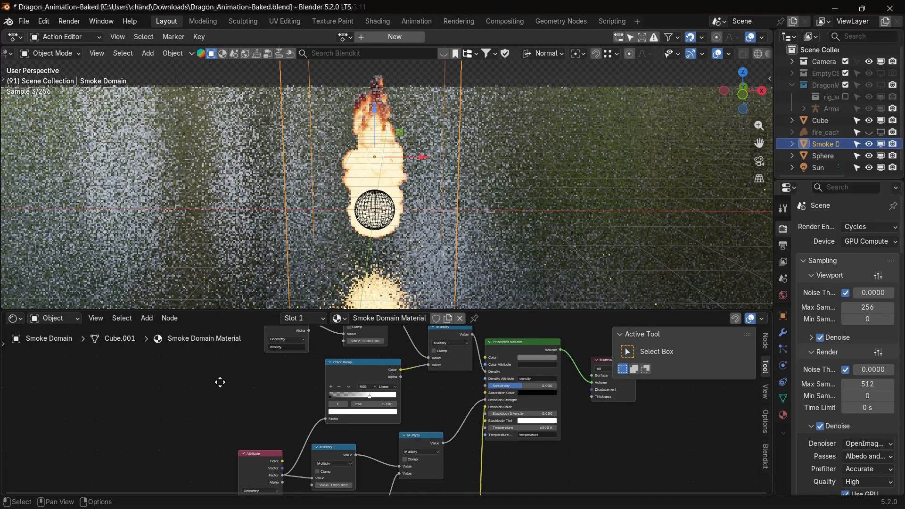
pyautogui.click(362, 383)
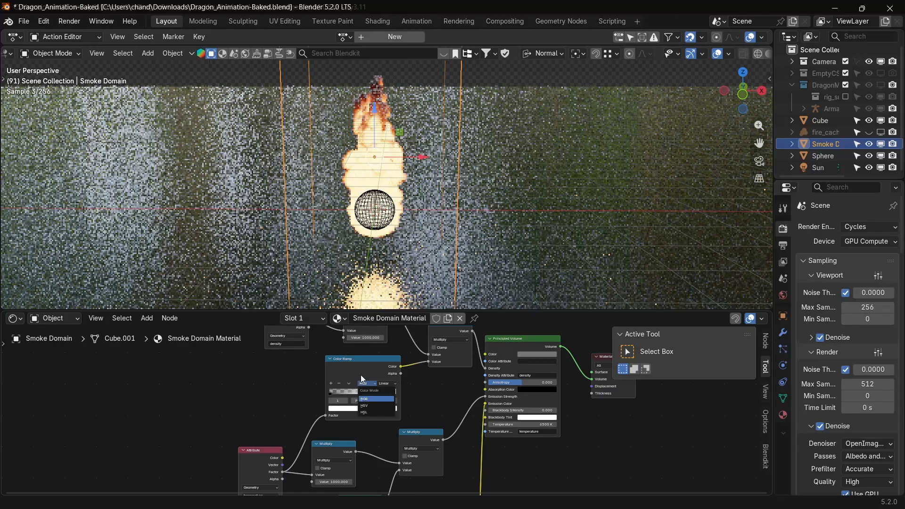
pyautogui.click(366, 373)
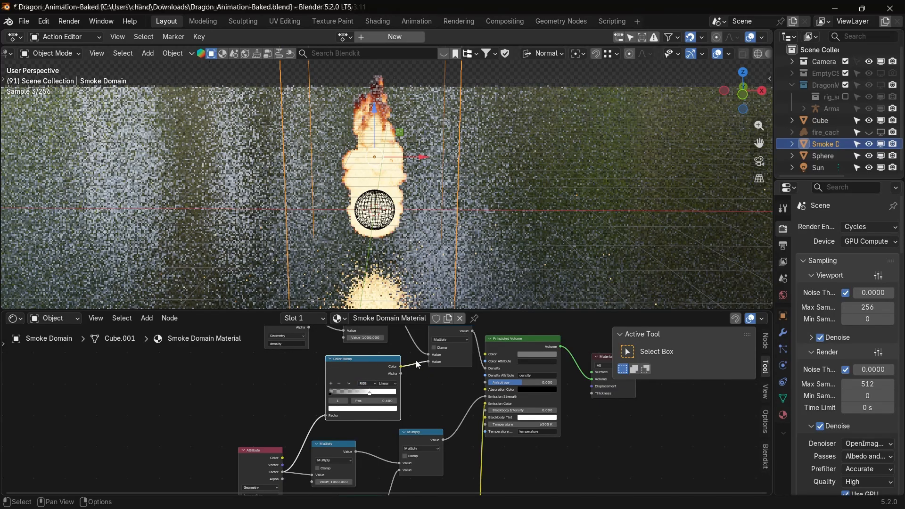
# Connect the density attribute's Multiply node directly to the Density input of the Principled Volume
pyautogui.moveTo(443, 411); pyautogui.dragTo(428, 446, button='middle')
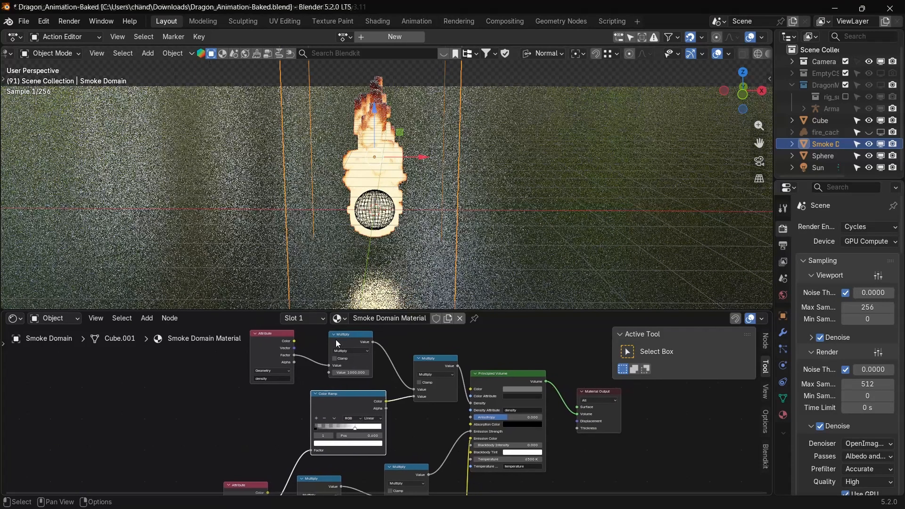
pyautogui.moveTo(374, 344); pyautogui.dragTo(474, 405)
pyautogui.moveTo(318, 403); pyautogui.dragTo(241, 425)
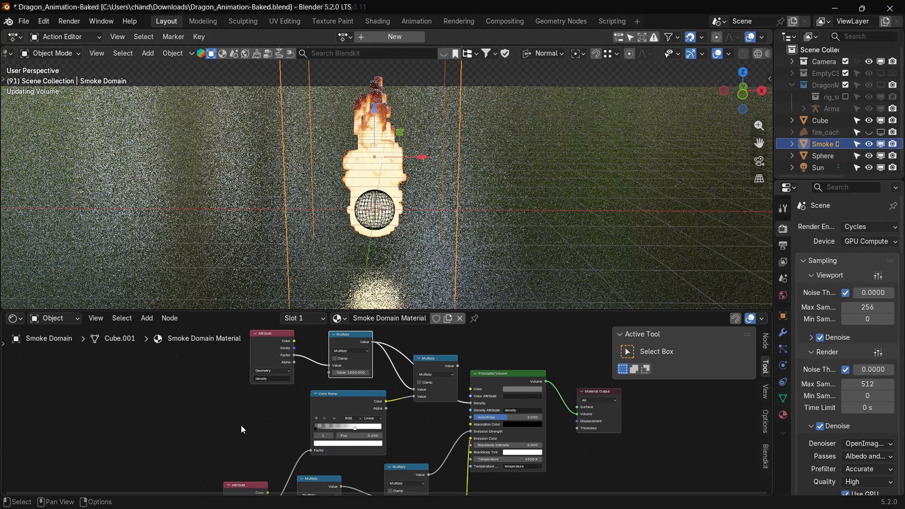
pyautogui.click(213, 432)
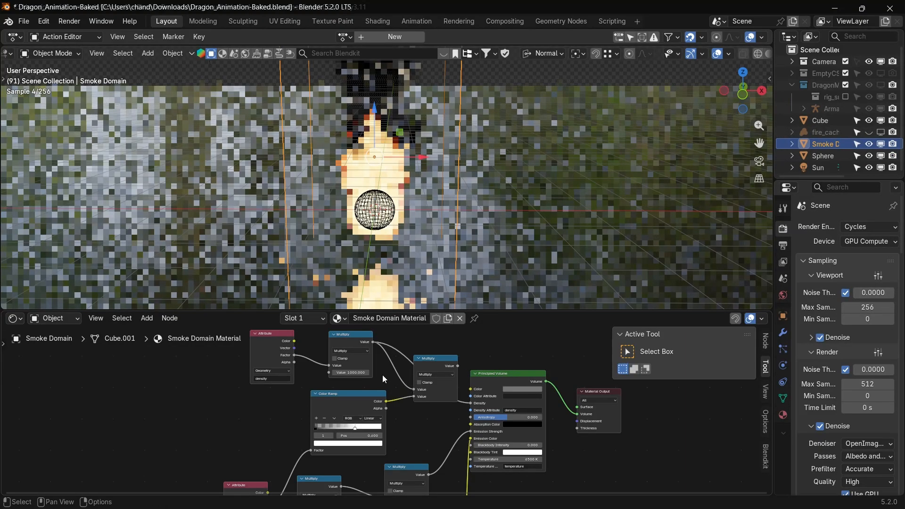
# Set the value of the density attribute's Multiply node to 100
pyautogui.click(342, 372)
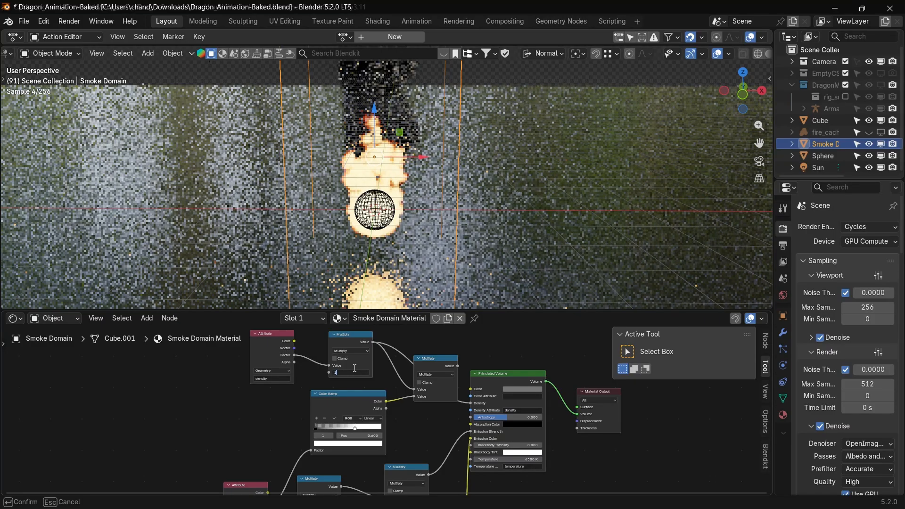
pyautogui.write('100')
pyautogui.press('Return')
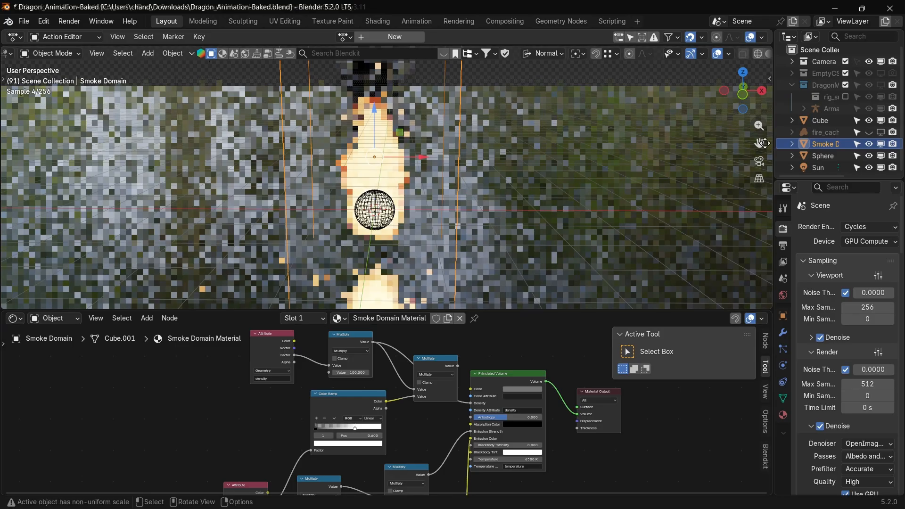
# Widen the properties area and set the start sample of the viewport denoising to 4
pyautogui.moveTo(763, 143); pyautogui.dragTo(749, 200)
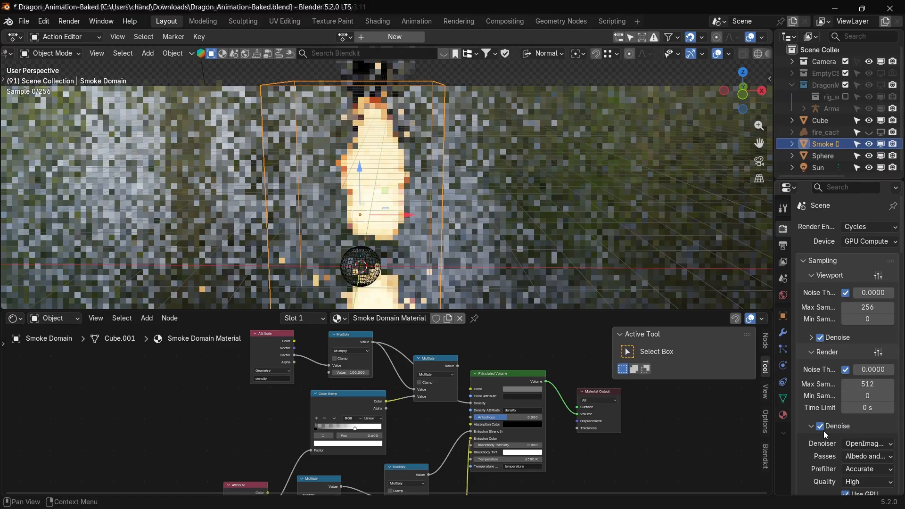
pyautogui.scroll(-3, 741, 59)
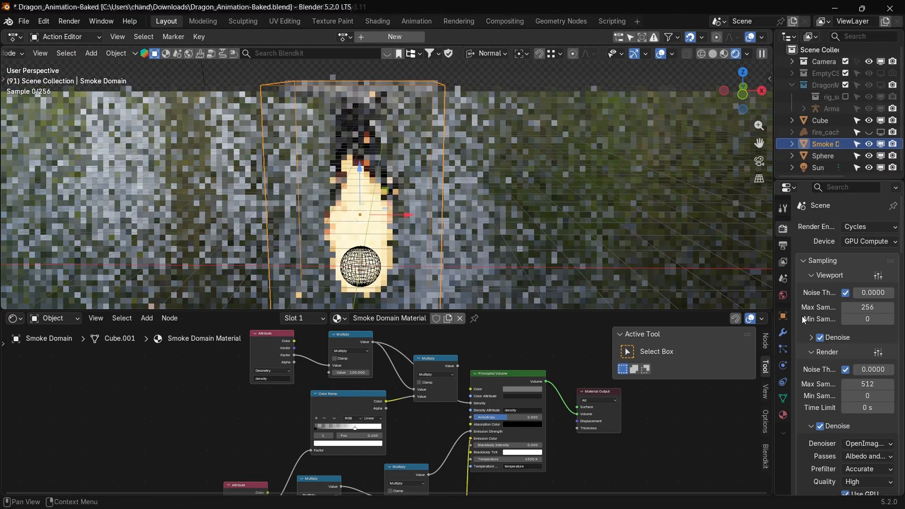
pyautogui.moveTo(773, 310); pyautogui.dragTo(735, 300)
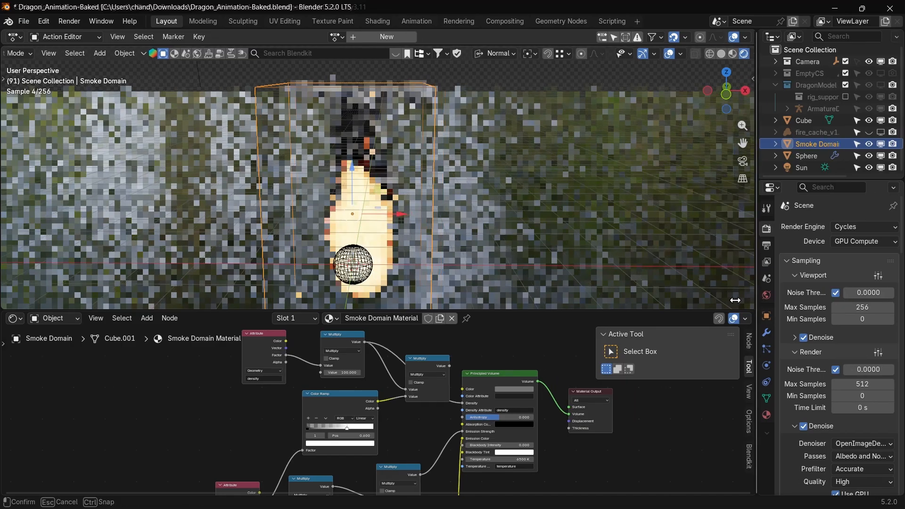
pyautogui.moveTo(790, 342); pyautogui.dragTo(735, 341)
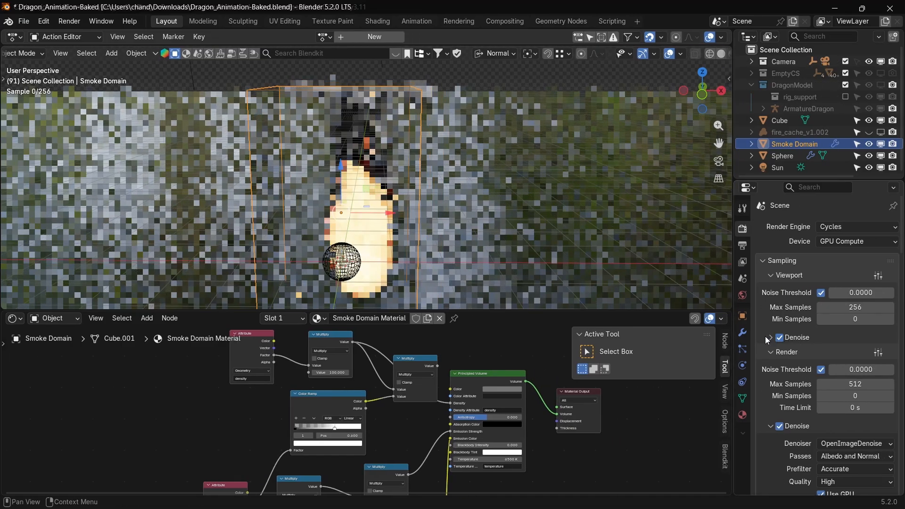
pyautogui.click(770, 338)
pyautogui.click(854, 406)
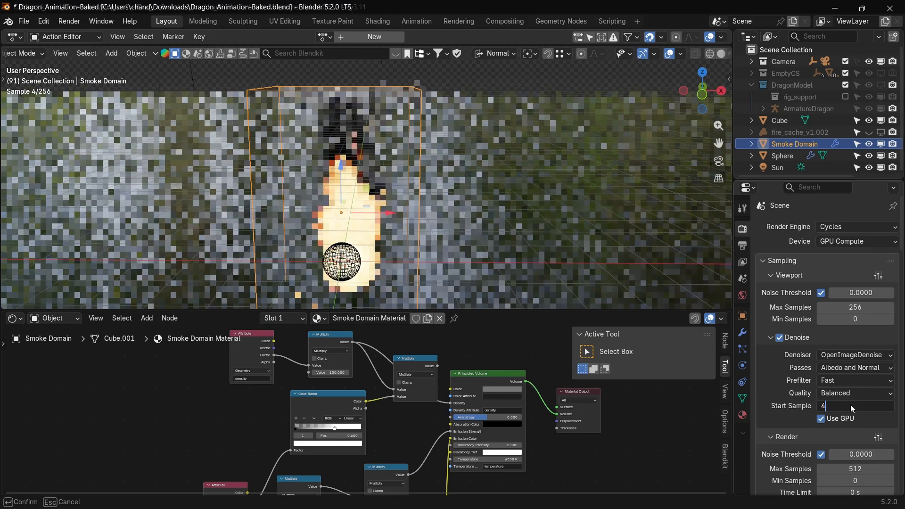
pyautogui.press('Return')
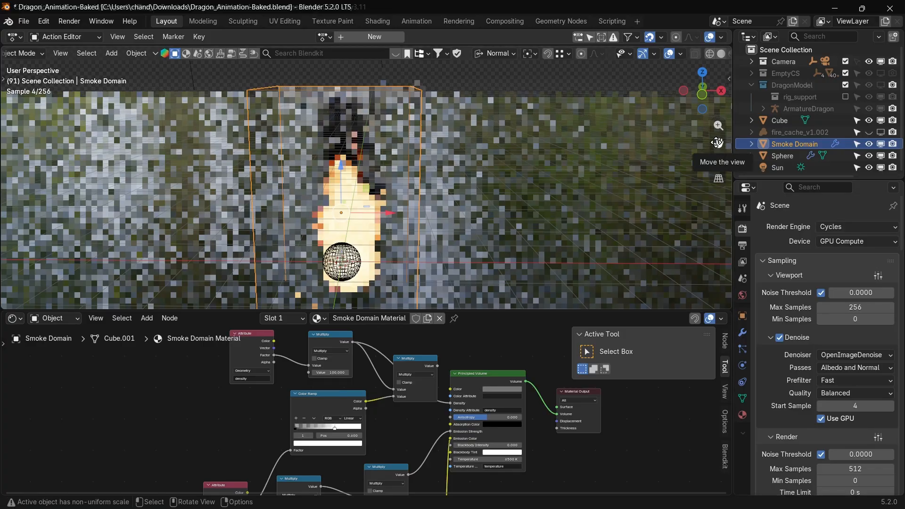
# Switch the viewport to Solid shading, collapse the Action Editor area above it and frame the whole smoke domain
pyautogui.moveTo(717, 143); pyautogui.dragTo(691, 57)
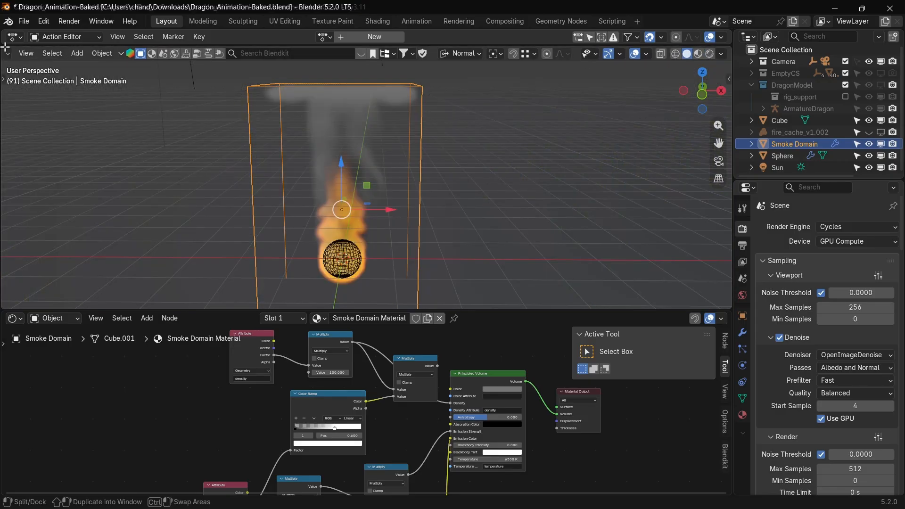
pyautogui.moveTo(4, 47); pyautogui.dragTo(6, 35)
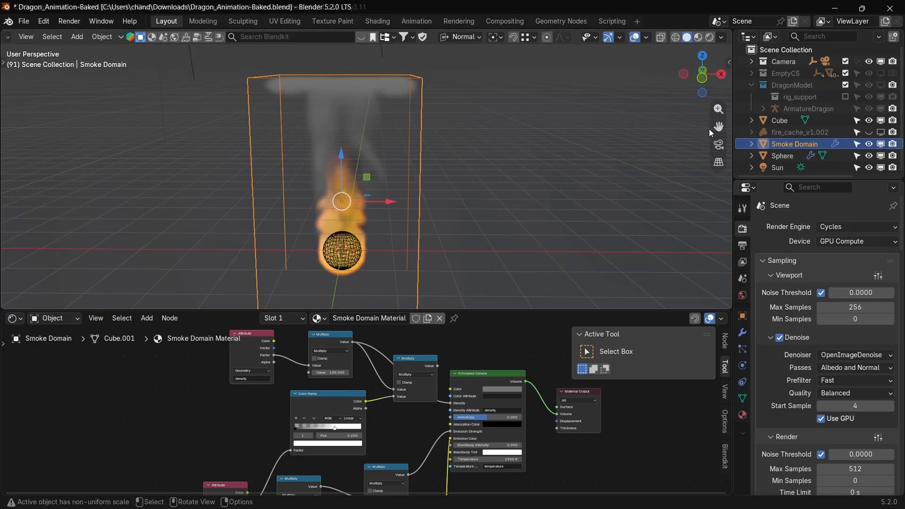
pyautogui.moveTo(717, 126)
pyautogui.mouseDown()
pyautogui.moveTo(722, 101)
pyautogui.moveTo(721, 121)
pyautogui.mouseUp()
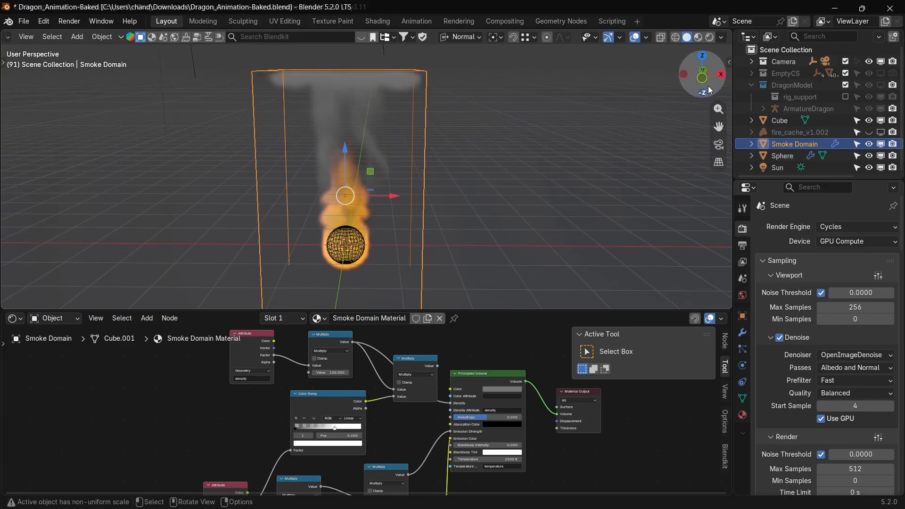
pyautogui.moveTo(706, 88); pyautogui.dragTo(706, 79)
pyautogui.moveTo(717, 128); pyautogui.dragTo(718, 161)
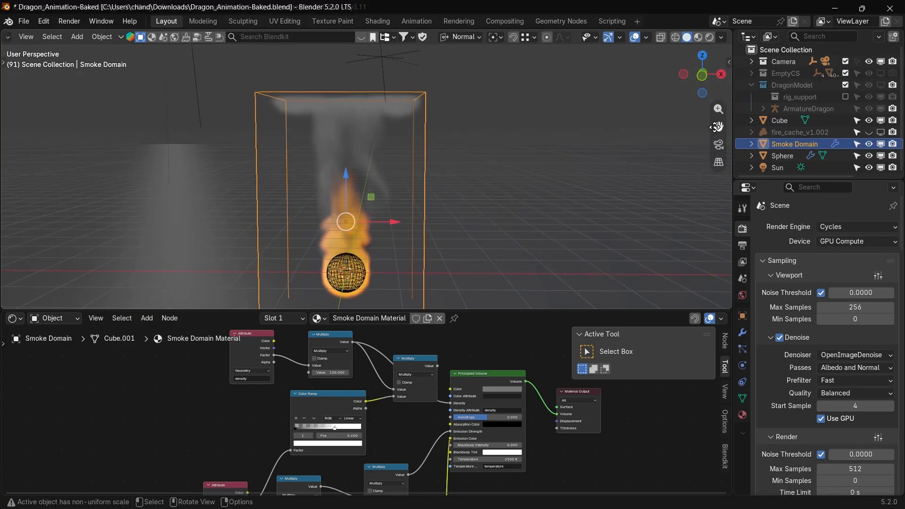
pyautogui.scroll(1, 717, 128)
pyautogui.moveTo(717, 129); pyautogui.dragTo(720, 109)
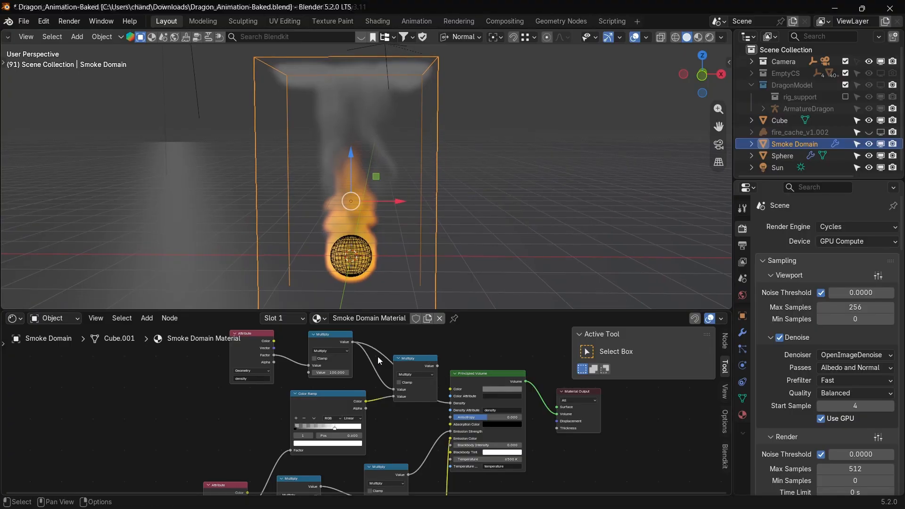
# Switch the viewport to Rendered shading and set the value of the density attribute's Multiply node to 10
pyautogui.press('z')
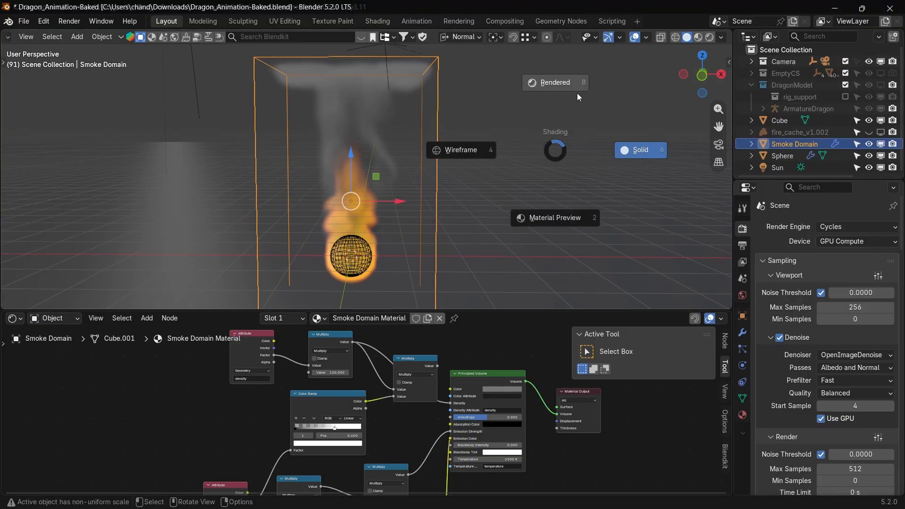
pyautogui.click(577, 93)
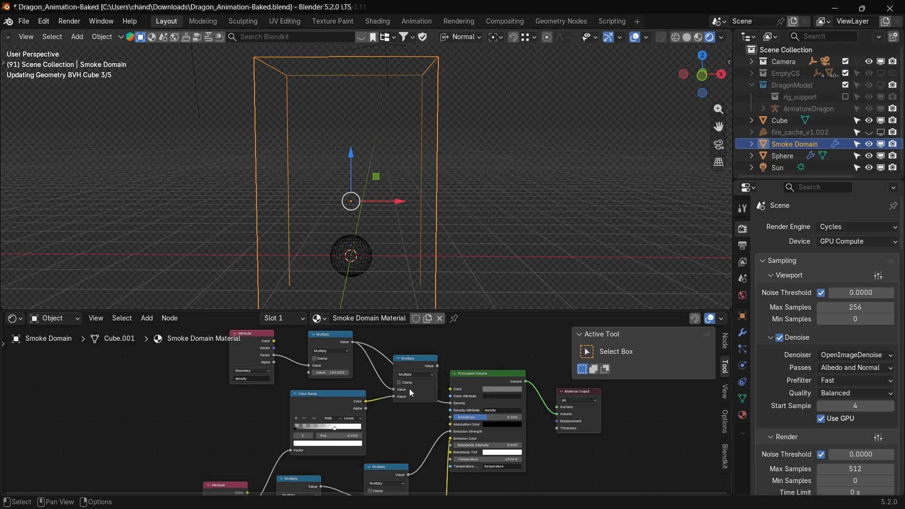
pyautogui.doubleClick(330, 373)
pyautogui.write('1')
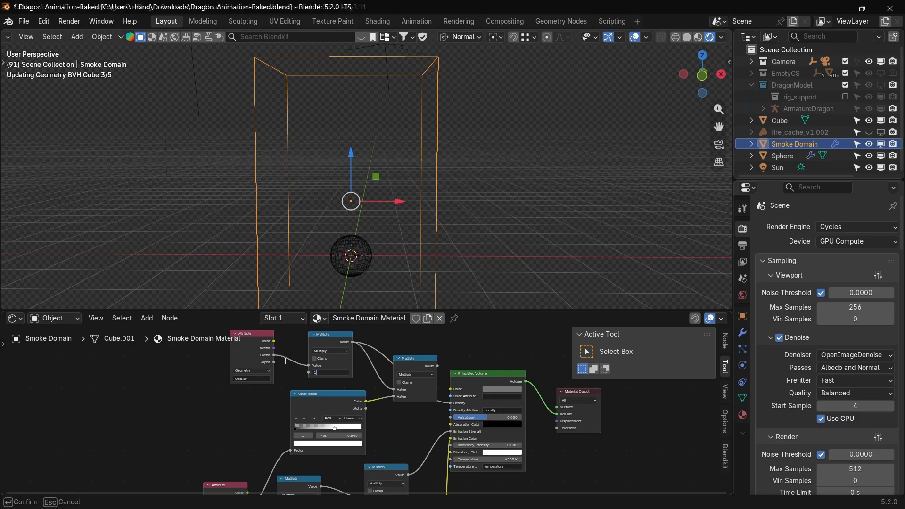
pyautogui.write('0')
pyautogui.press('Return')
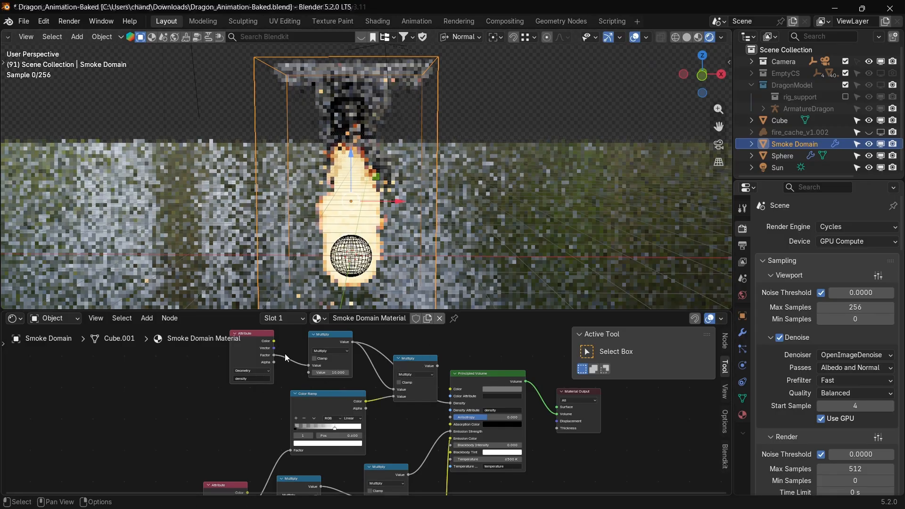
# Try a value of 4 in the density attribute's Multiply node and raise it to 8
pyautogui.click(323, 373)
pyautogui.write('4')
pyautogui.press('Return')
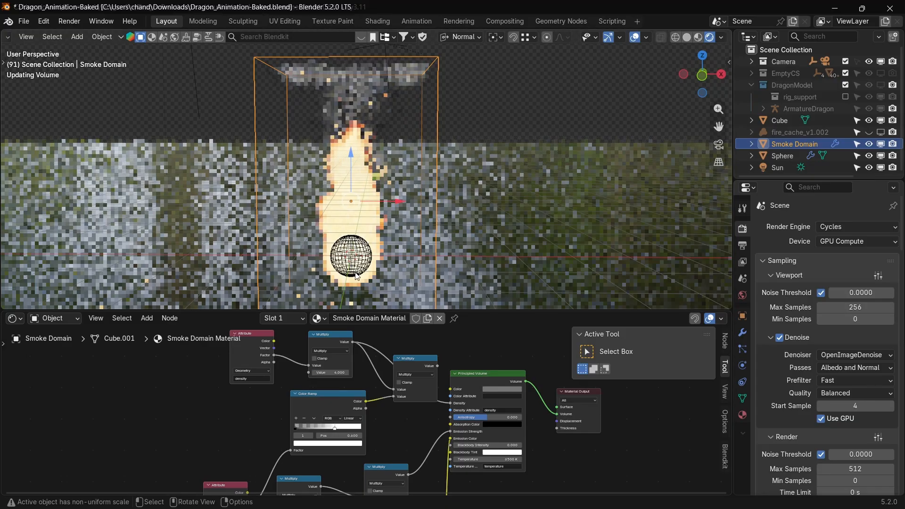
pyautogui.click(331, 373)
pyautogui.press('Return')
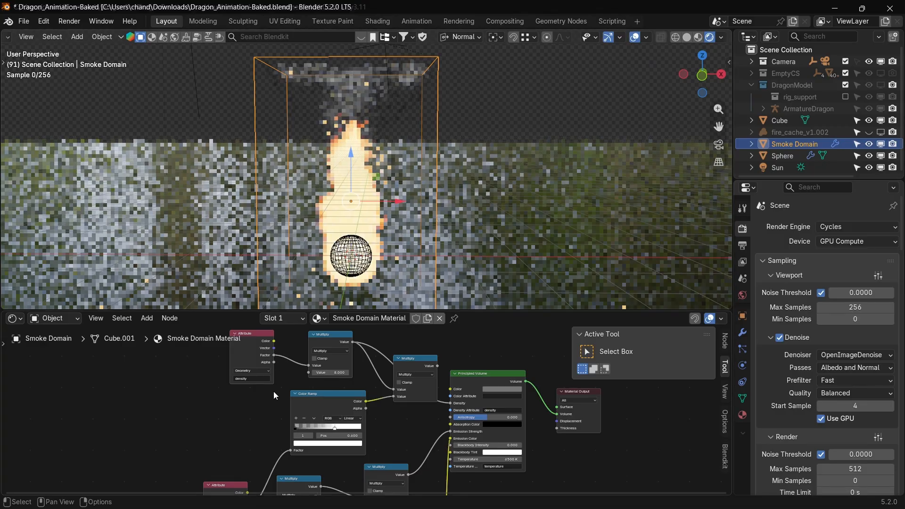
# Preview the Multiply node that feeds Emission Strength directly on the Material Output's Volume, and restore the Principled Volume connection
pyautogui.scroll(2, 248, 408)
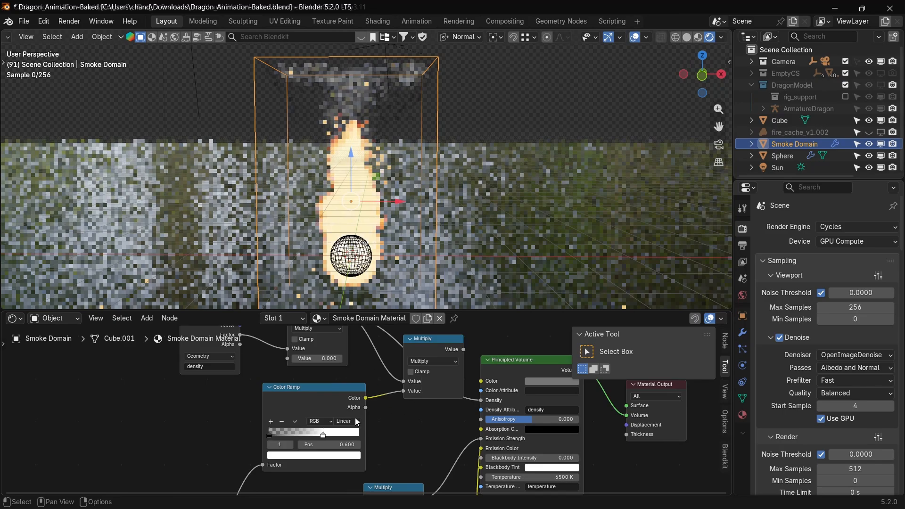
pyautogui.moveTo(130, 444); pyautogui.dragTo(249, 321, button='middle')
pyautogui.moveTo(222, 403); pyautogui.dragTo(32, 468, button='middle')
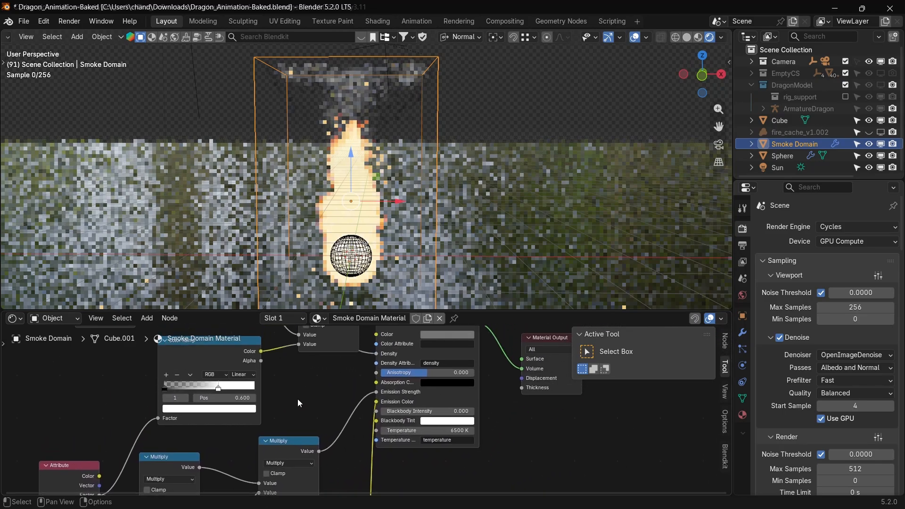
pyautogui.scroll(-3, 299, 399)
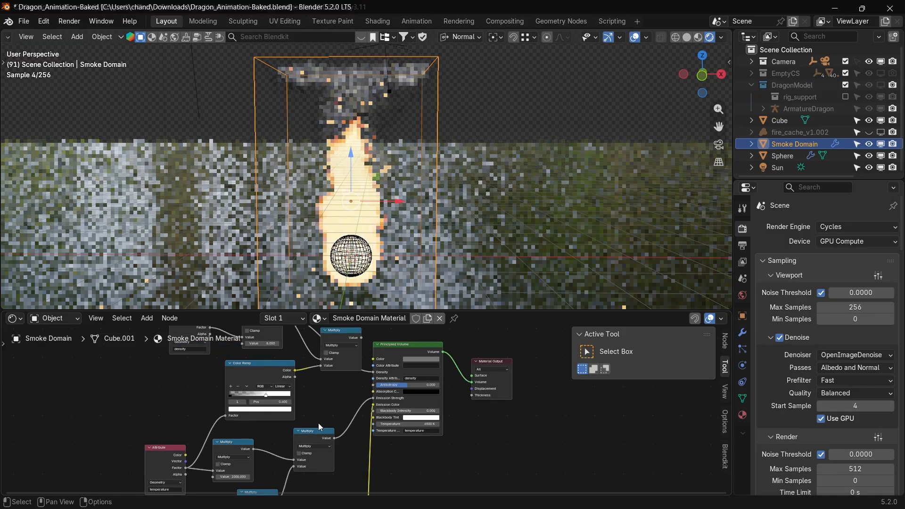
pyautogui.click(162, 469)
pyautogui.moveTo(334, 437); pyautogui.dragTo(436, 431)
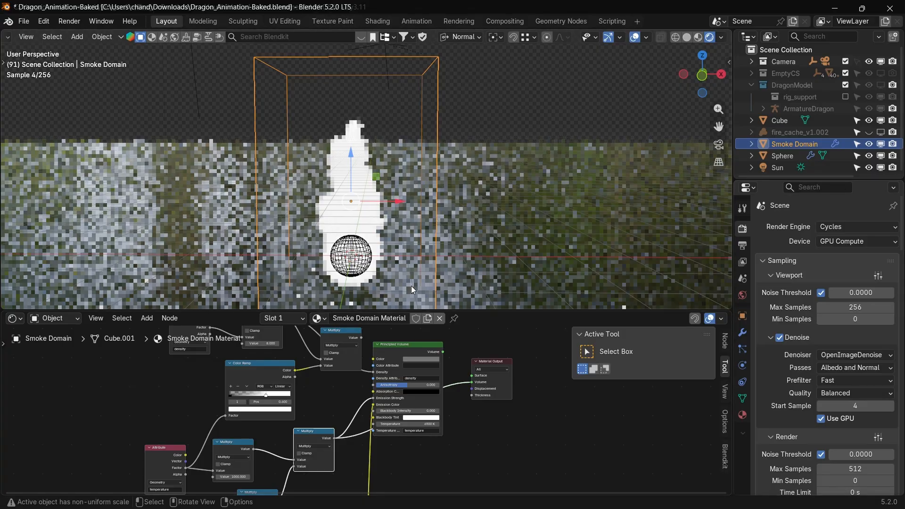
pyautogui.moveTo(443, 352); pyautogui.dragTo(472, 382)
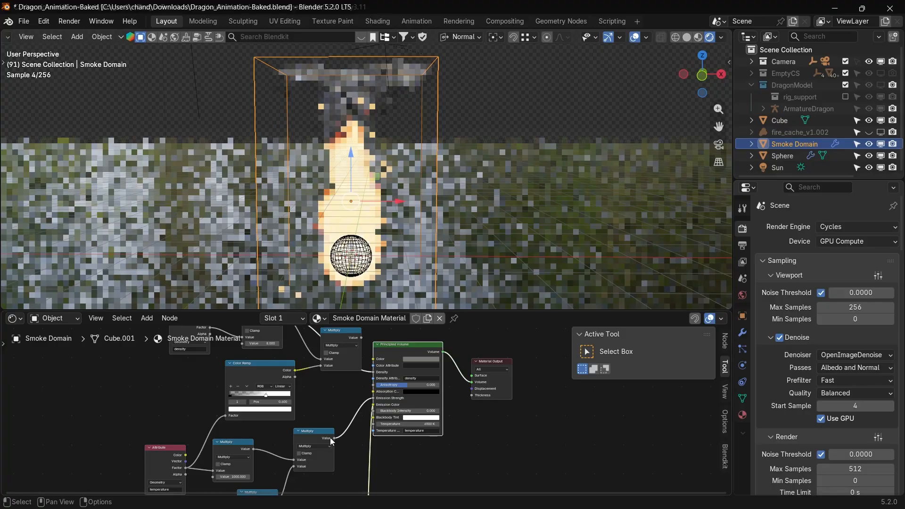
# Preview the density attribute's Multiply node and the Multiply node fed by the Color Ramp, each connected directly to the Material Output's Volume
pyautogui.scroll(1, 301, 400)
pyautogui.moveTo(300, 395); pyautogui.dragTo(338, 407, button='middle')
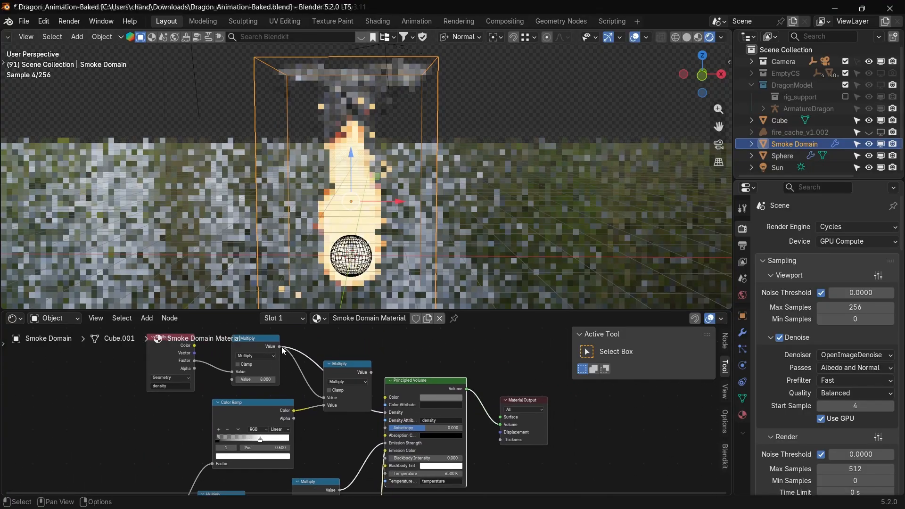
pyautogui.moveTo(281, 350); pyautogui.dragTo(499, 425)
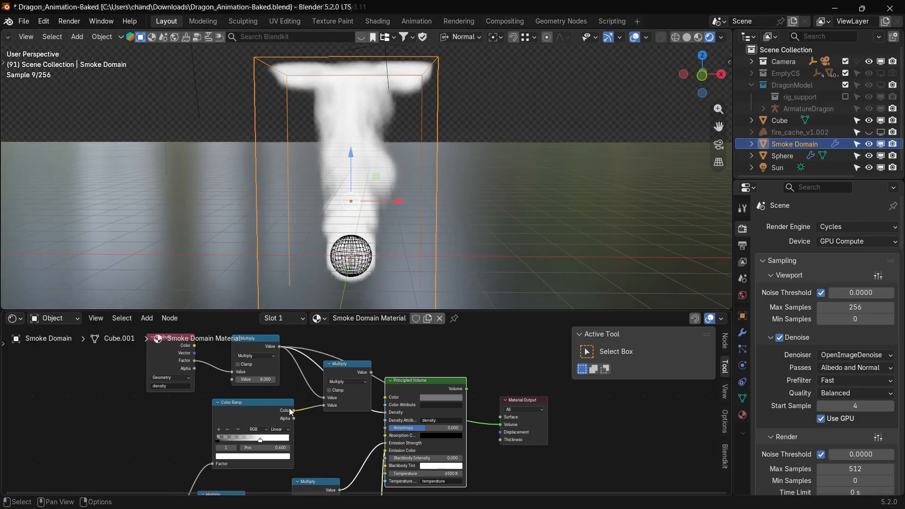
pyautogui.moveTo(372, 376); pyautogui.dragTo(500, 423)
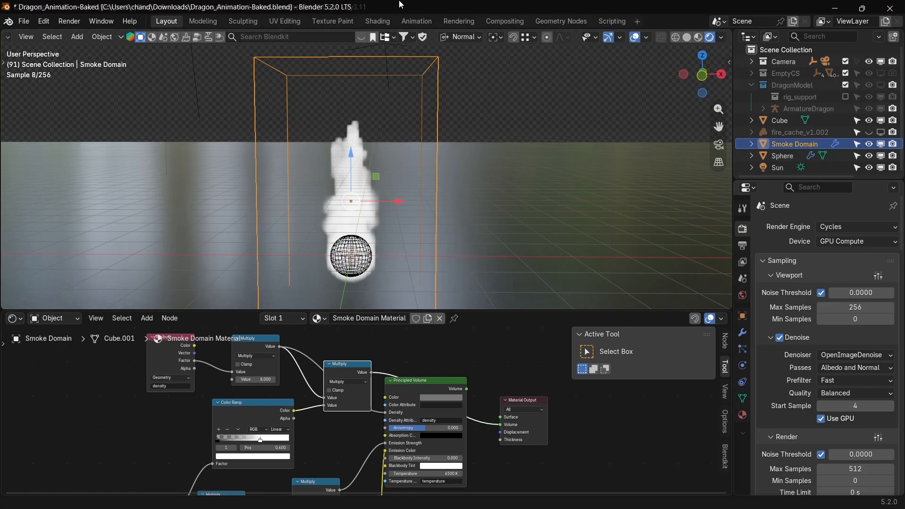
pyautogui.keyDown('shift'); pyautogui.moveTo(219, 179); pyautogui.dragTo(235, 179, button='middle'); pyautogui.keyUp('shift')
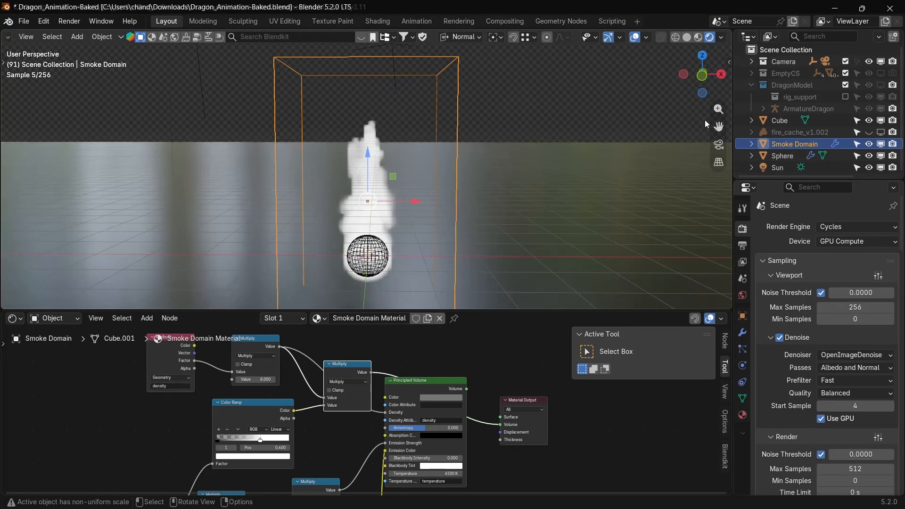
pyautogui.moveTo(718, 126); pyautogui.dragTo(706, 109)
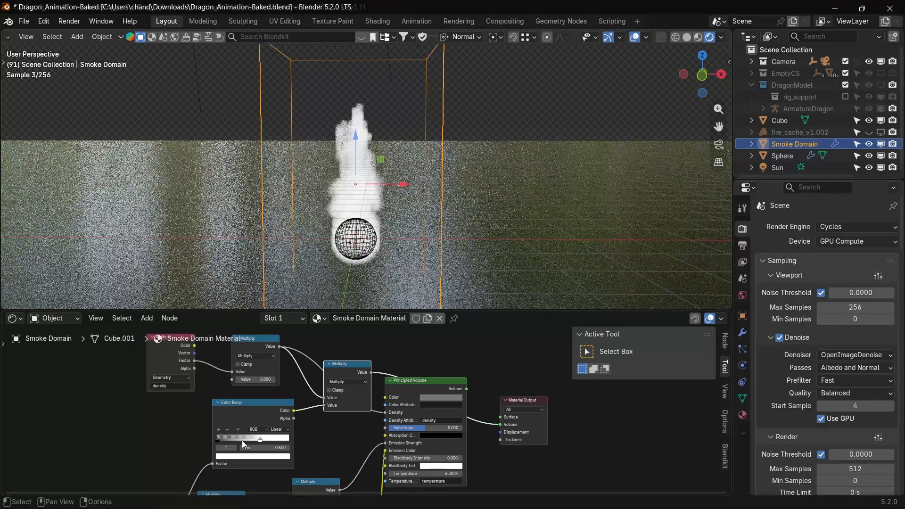
# Move the Color Ramp's black stop past the white one to position 0.655 and reconnect the Principled Volume to the Material Output's Volume
pyautogui.moveTo(215, 441); pyautogui.dragTo(294, 442)
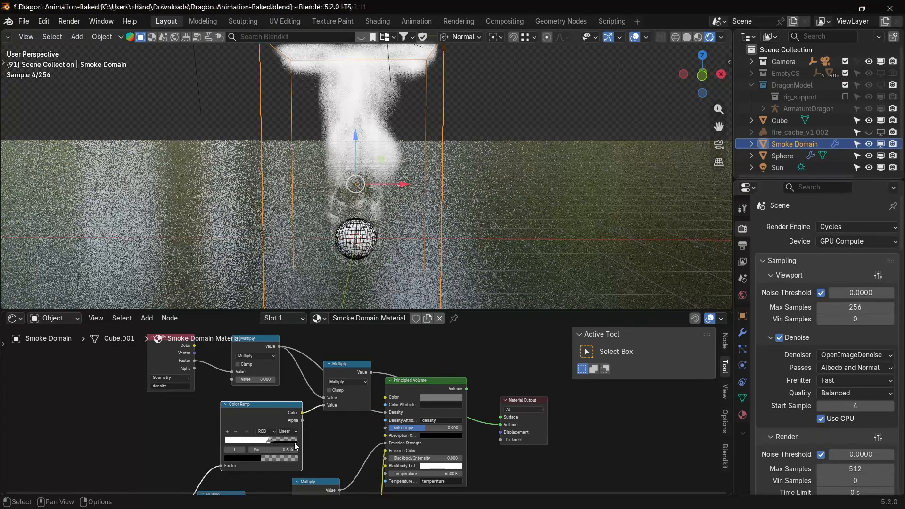
pyautogui.moveTo(706, 86); pyautogui.dragTo(706, 79)
pyautogui.moveTo(467, 389); pyautogui.dragTo(497, 427)
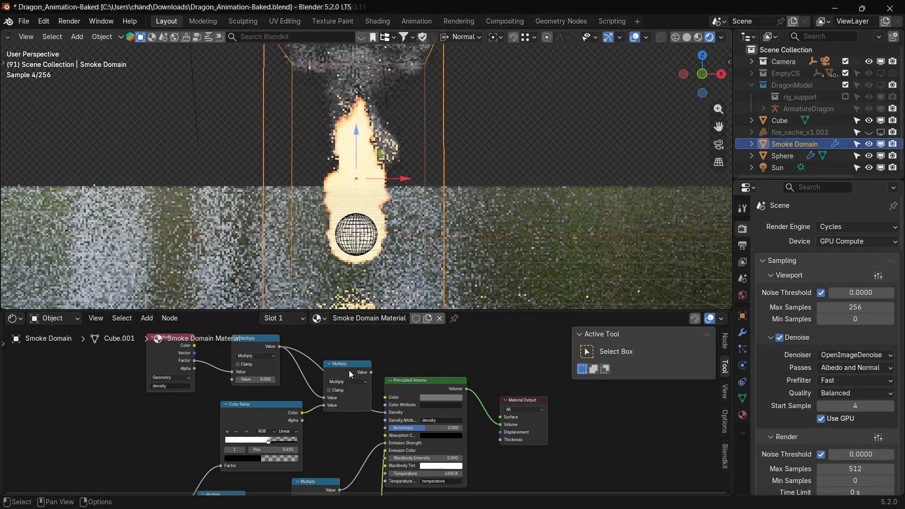
# Select the ground cube and set the 3D viewport's clip end to 10000 m
pyautogui.moveTo(718, 126); pyautogui.dragTo(718, 161)
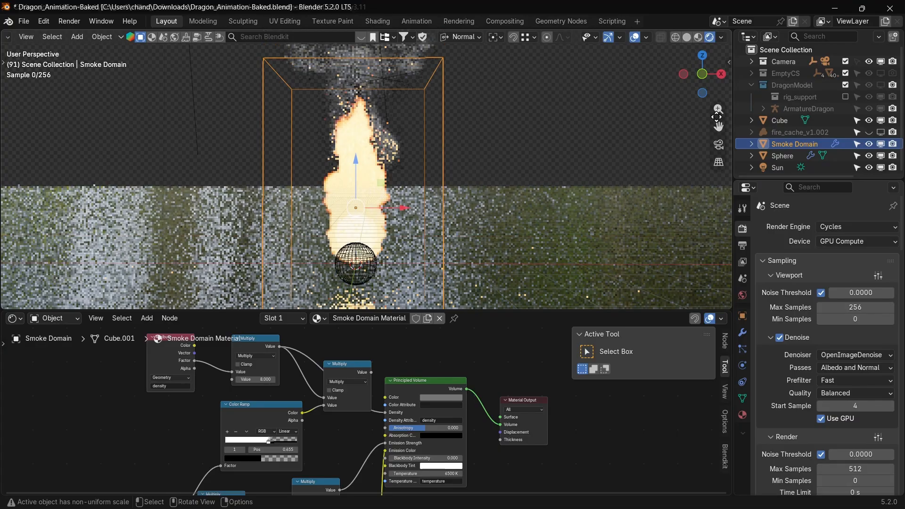
pyautogui.moveTo(718, 126); pyautogui.dragTo(717, 125)
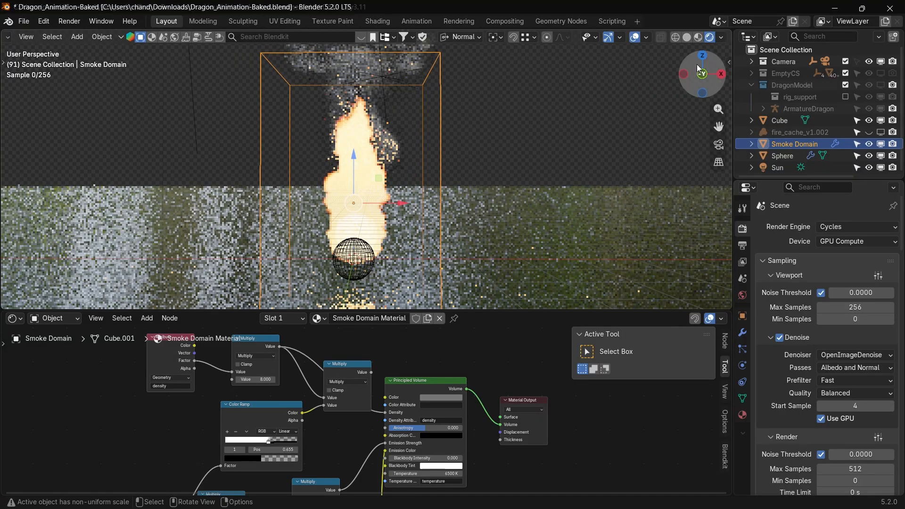
pyautogui.moveTo(694, 67); pyautogui.dragTo(675, 91)
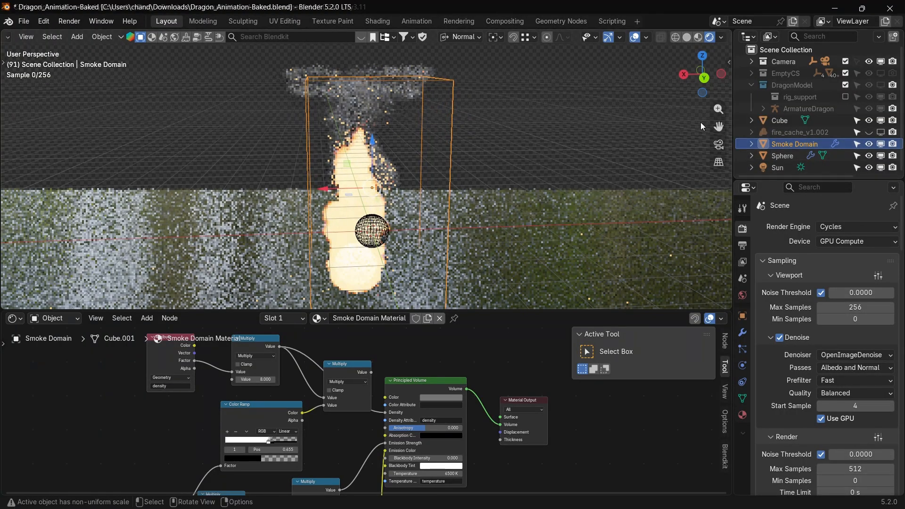
pyautogui.click(642, 281)
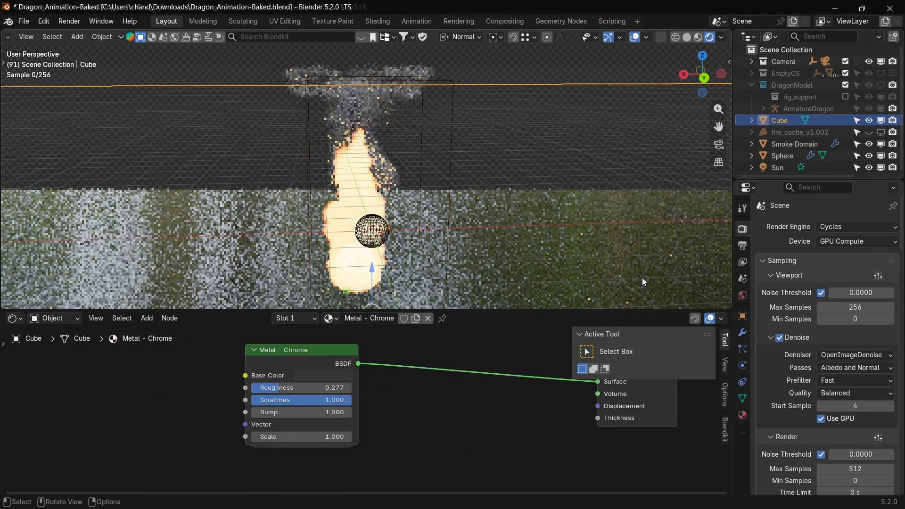
pyautogui.press('n')
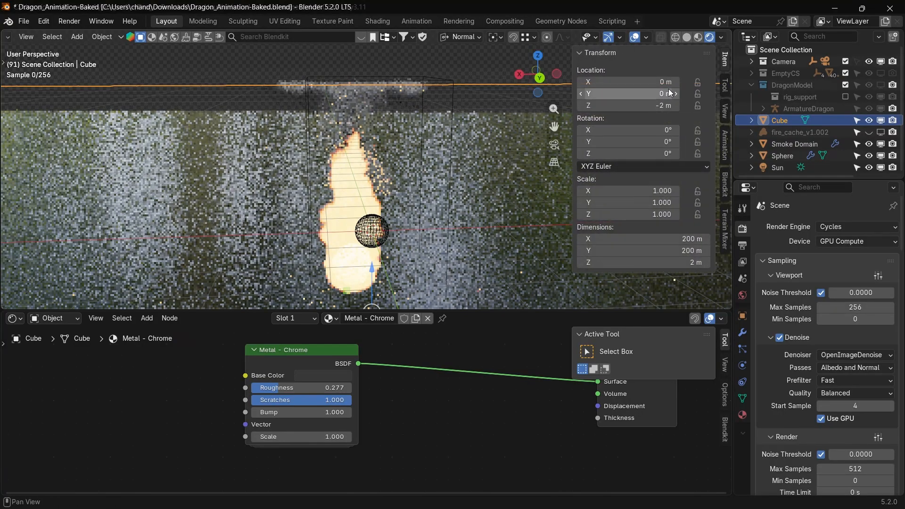
pyautogui.click(725, 111)
pyautogui.click(677, 90)
pyautogui.write('10000')
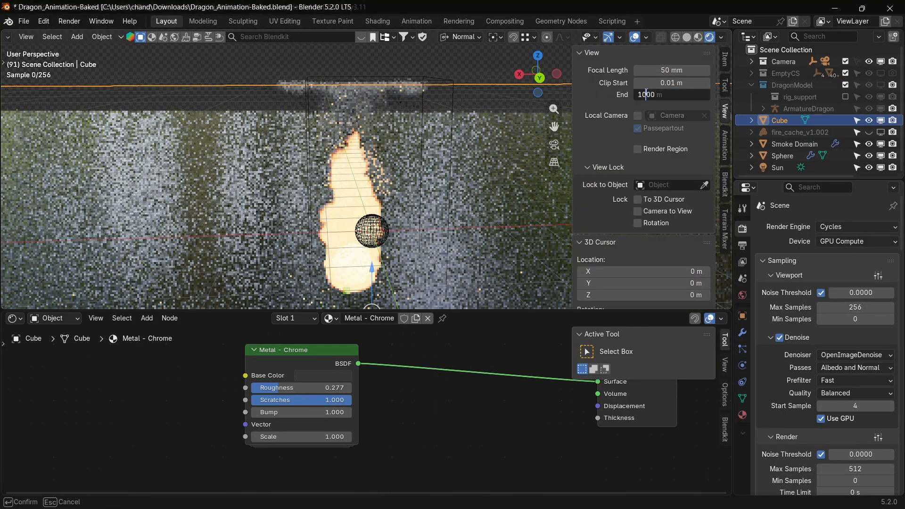
pyautogui.press('Return')
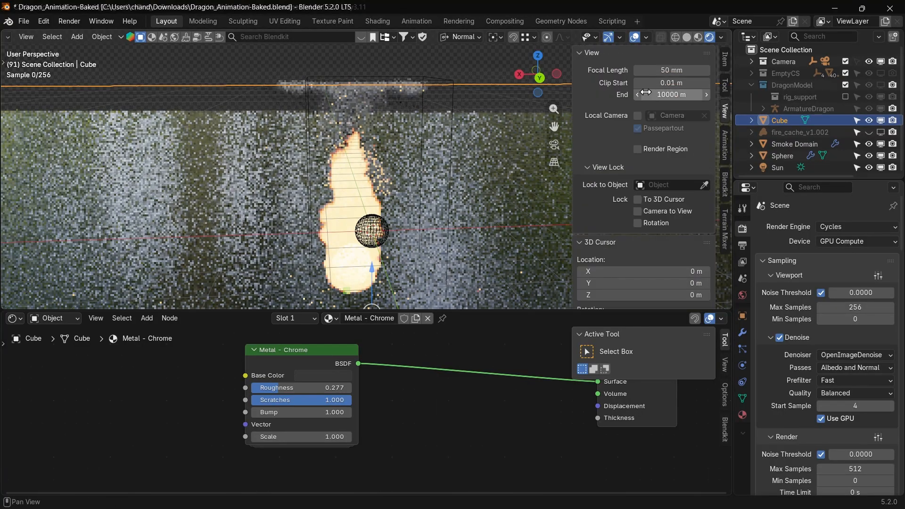
pyautogui.click(725, 60)
pyautogui.press('n')
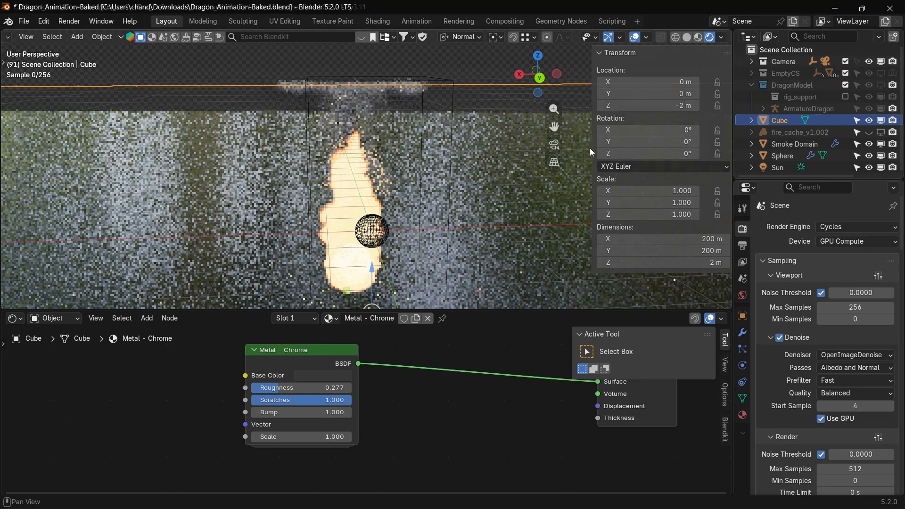
# Compare the fire and smoke around the sphere in Solid and Rendered viewport shading, keeping Cycles as the render engine
pyautogui.click(349, 184)
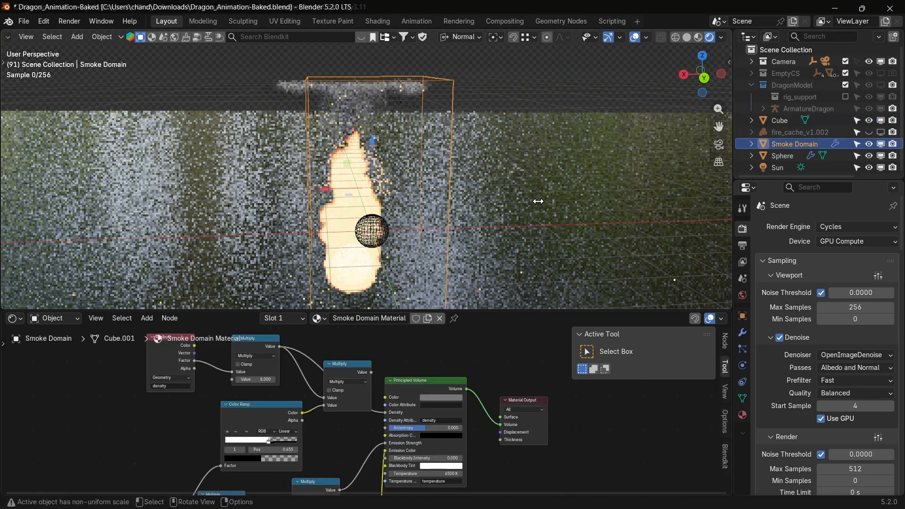
pyautogui.click(537, 200)
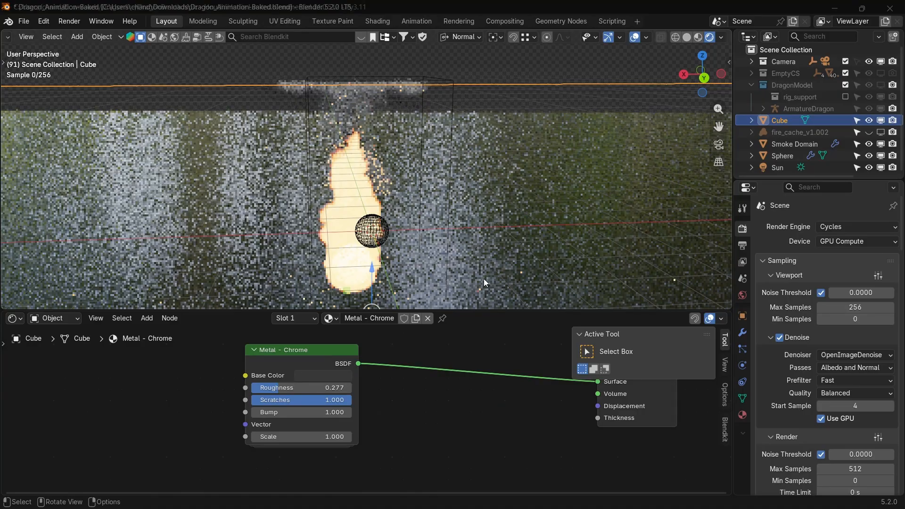
pyautogui.scroll(1, 389, 185)
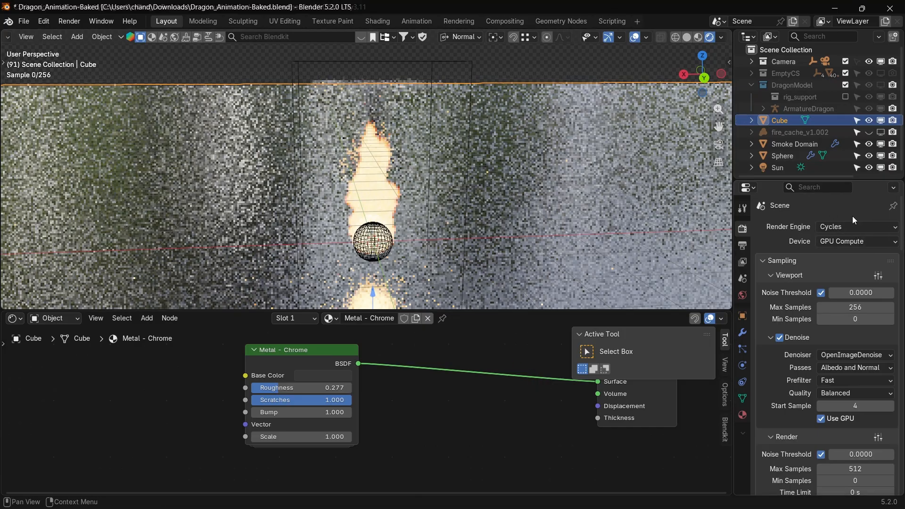
pyautogui.click(846, 228)
pyautogui.click(847, 227)
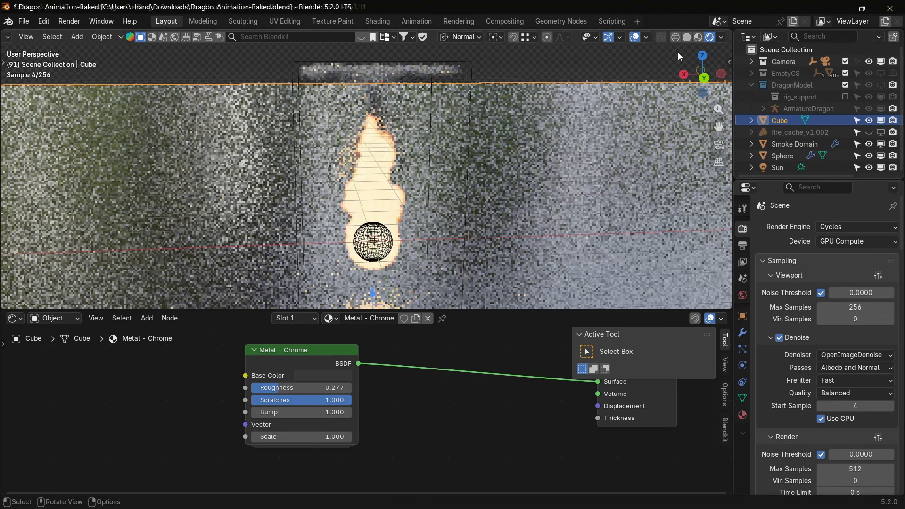
pyautogui.click(683, 38)
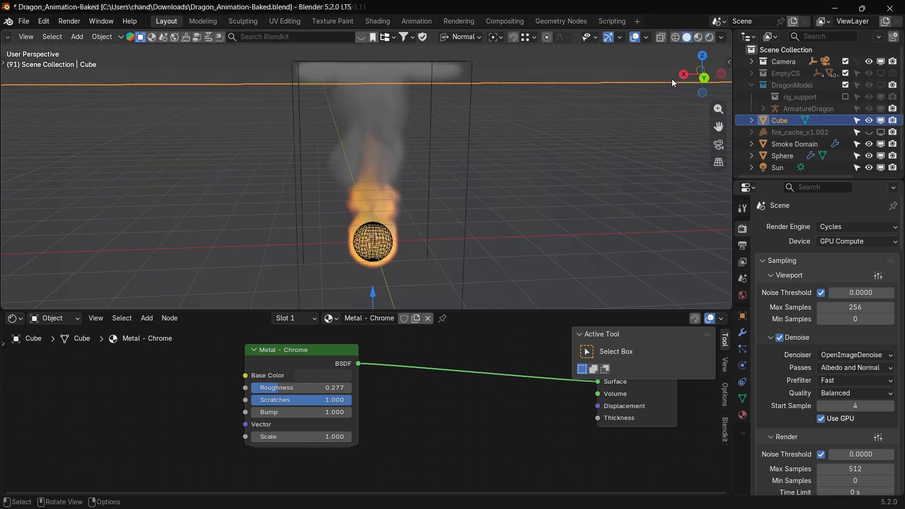
pyautogui.click(714, 38)
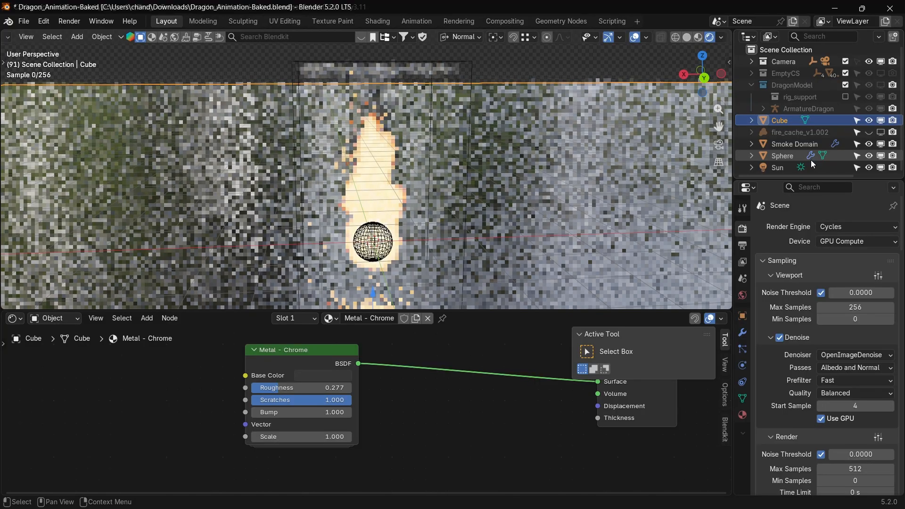
# Select the Smoke Domain and set the value of its density attribute's Multiply node to 15
pyautogui.click(799, 145)
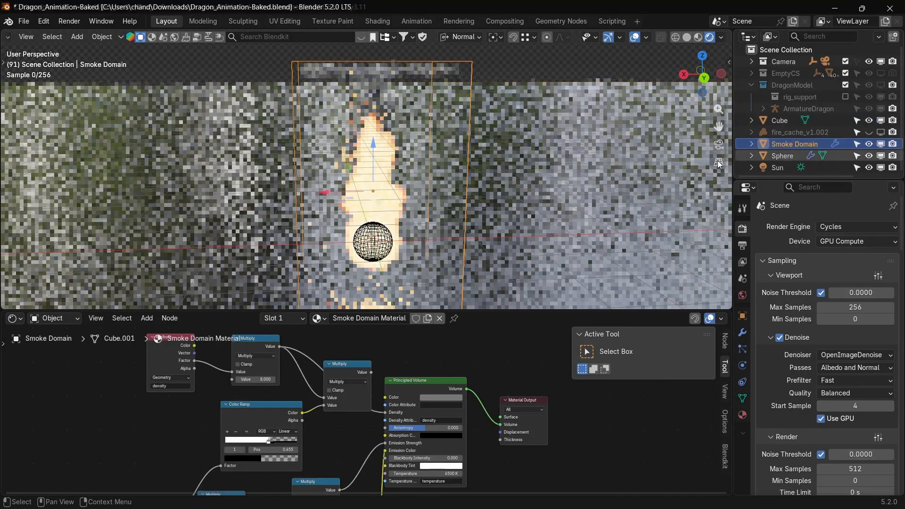
pyautogui.click(247, 381)
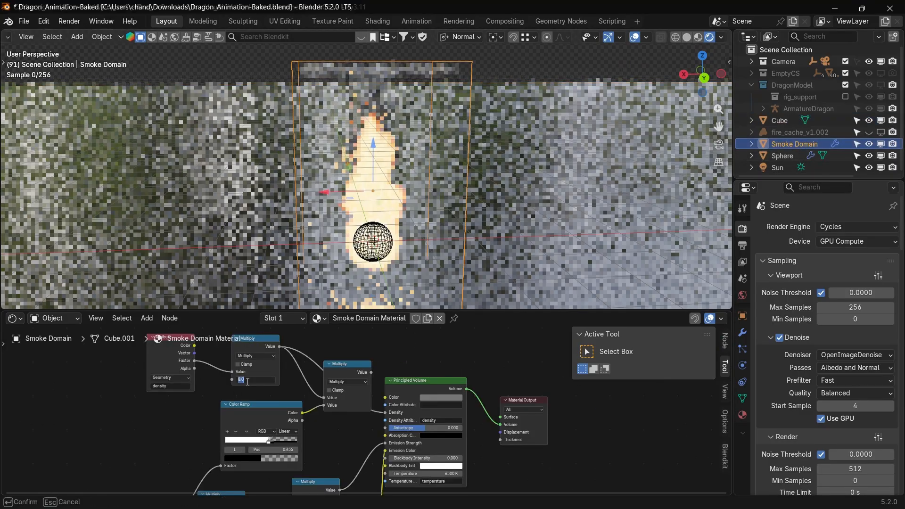
pyautogui.write('12')
pyautogui.press('BackSpace')
pyautogui.press('BackSpace')
pyautogui.write('15')
pyautogui.press('Return')
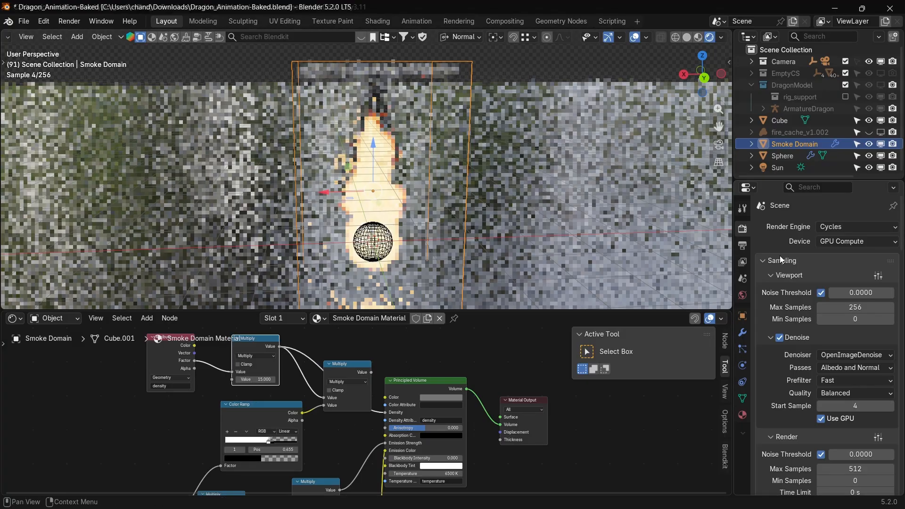
# Set the Light Paths maximum bounces to 8 for Transmission and 6 for Transparent in the Cycles render settings
pyautogui.scroll(-5, 901, 335)
pyautogui.scroll(-8, 837, 366)
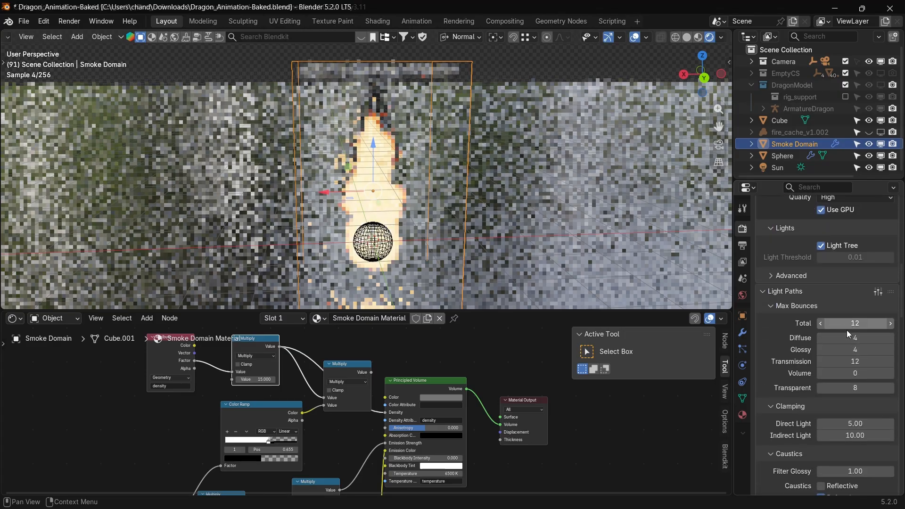
pyautogui.click(851, 362)
pyautogui.write('8')
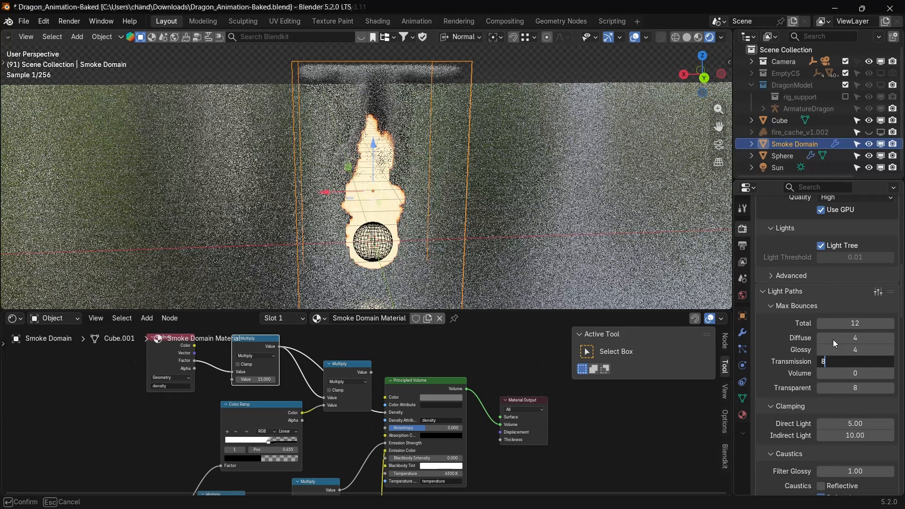
pyautogui.press('Return')
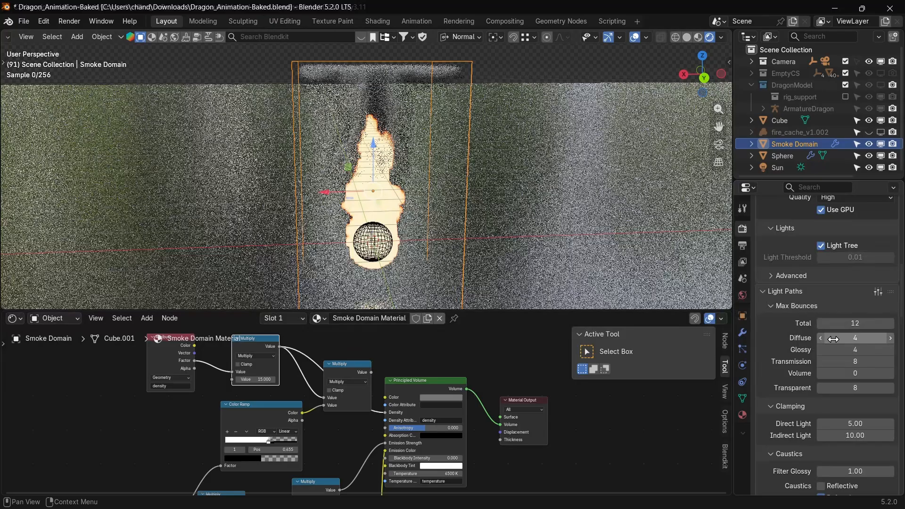
pyautogui.click(847, 389)
pyautogui.write('6')
pyautogui.press('Return')
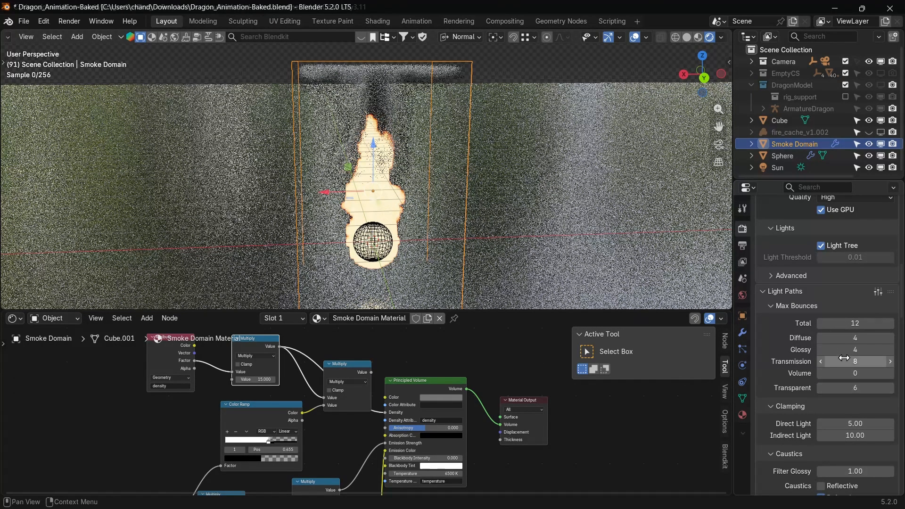
pyautogui.moveTo(836, 324)
pyautogui.mouseDown()
pyautogui.moveTo(827, 324)
pyautogui.moveTo(849, 320)
pyautogui.mouseUp()
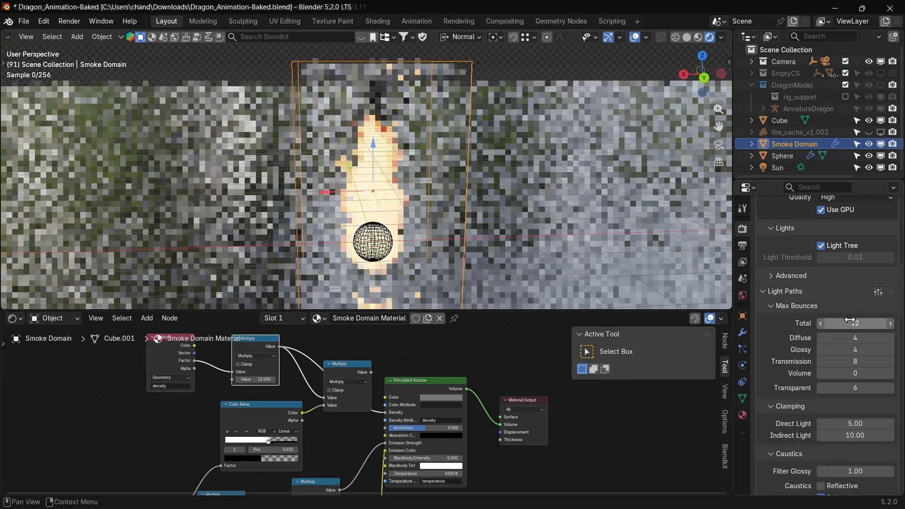
# Review the remaining Cycles render settings, including Volumes, Curves, Film, Performance and Grease Pencil, collapsing the Light Paths and Grease Pencil sections
pyautogui.click(763, 291)
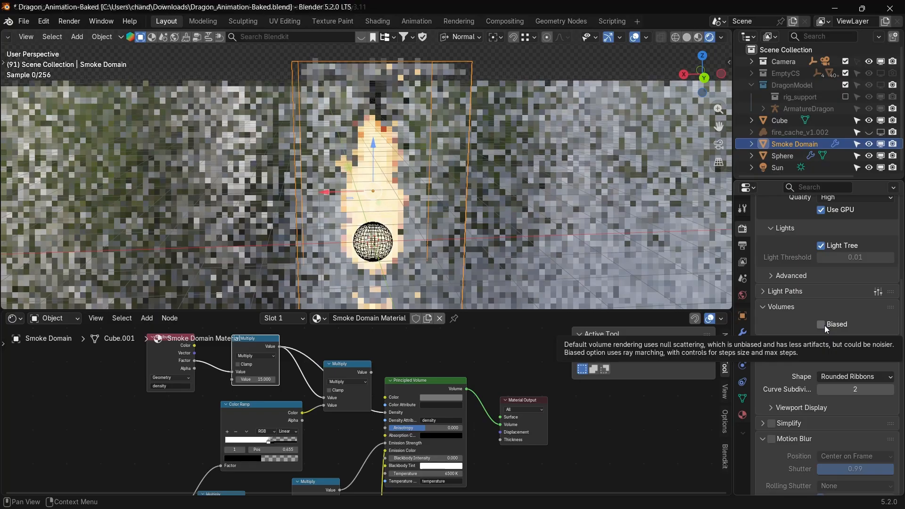
pyautogui.scroll(-7, 827, 353)
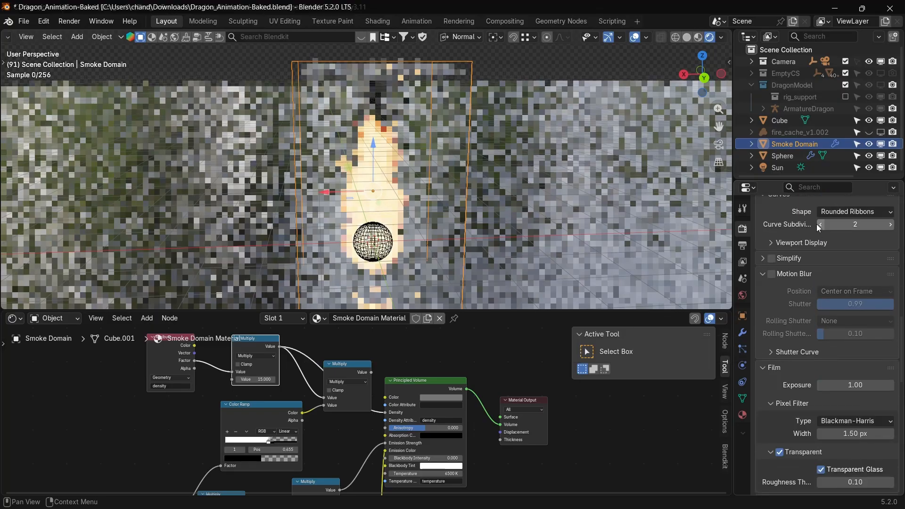
pyautogui.click(802, 245)
pyautogui.click(802, 245)
pyautogui.scroll(-10, 796, 320)
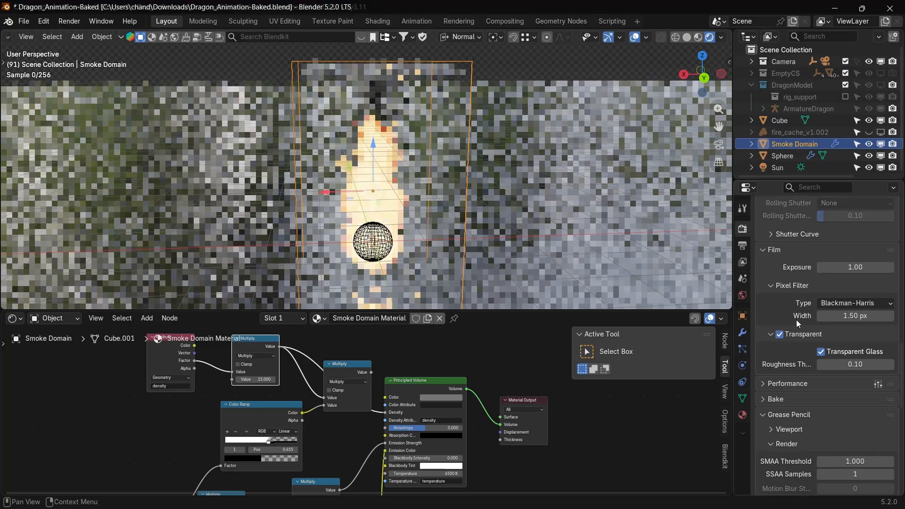
pyautogui.scroll(2, 777, 287)
pyautogui.click(777, 288)
pyautogui.scroll(-4, 795, 314)
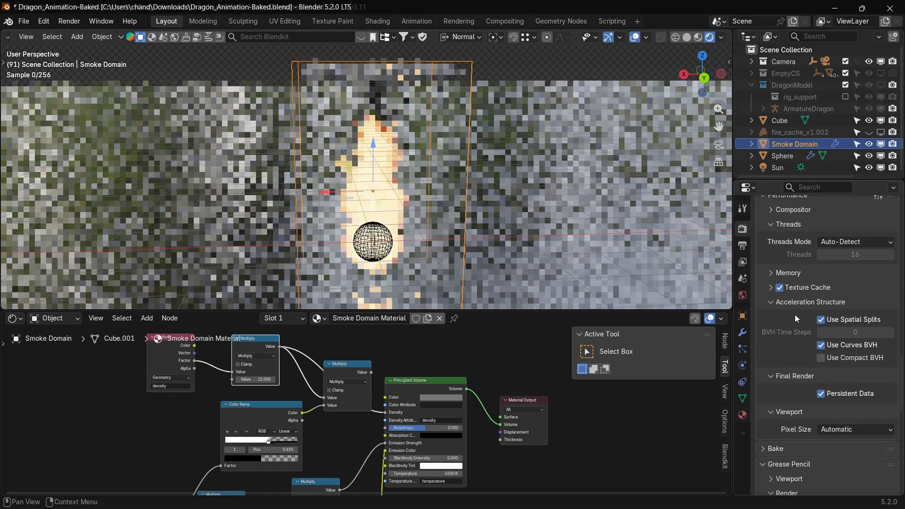
pyautogui.scroll(-5, 800, 334)
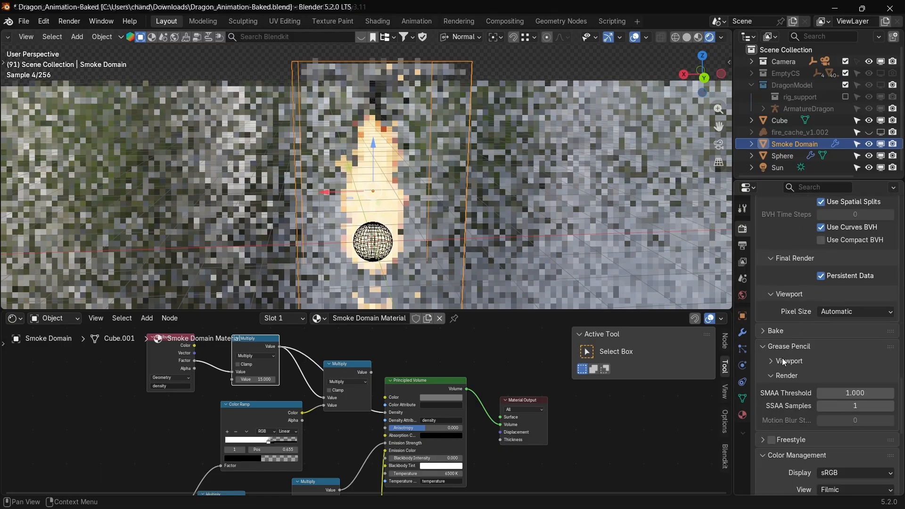
pyautogui.click(794, 363)
pyautogui.click(794, 363)
pyautogui.click(790, 346)
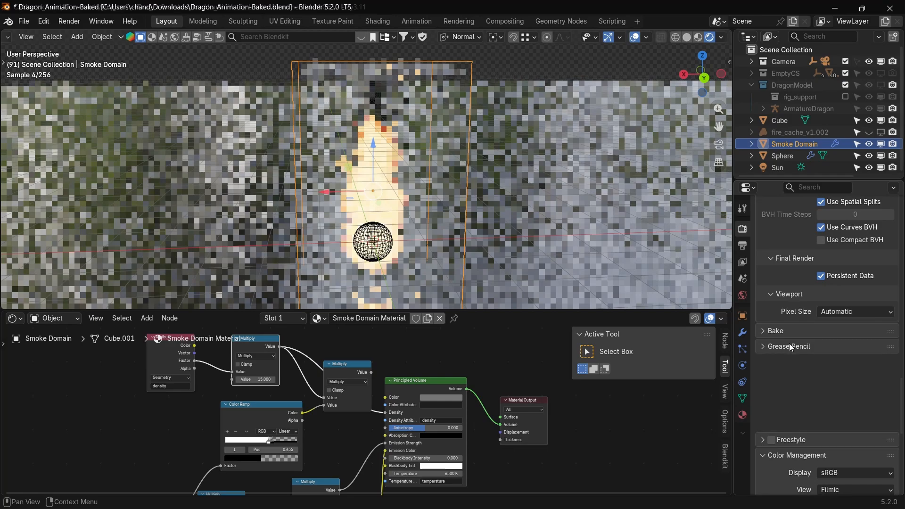
pyautogui.scroll(5, 807, 372)
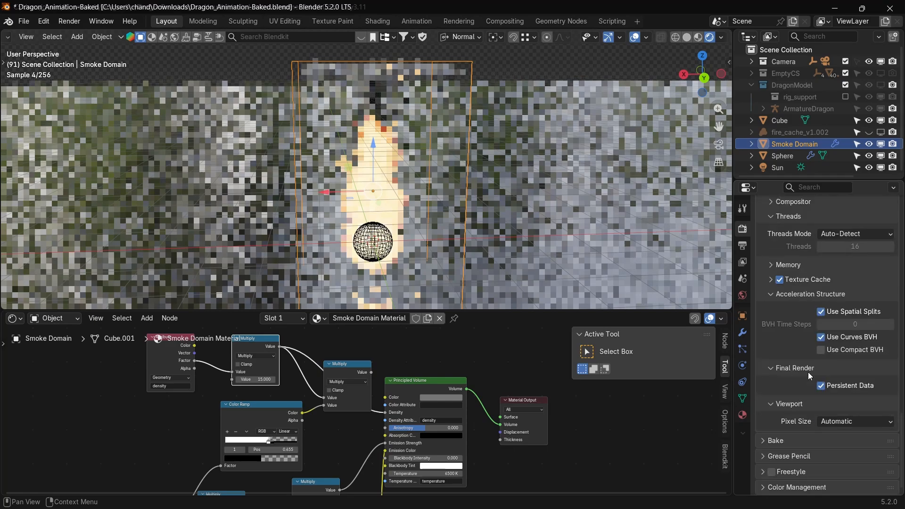
pyautogui.scroll(10, 797, 389)
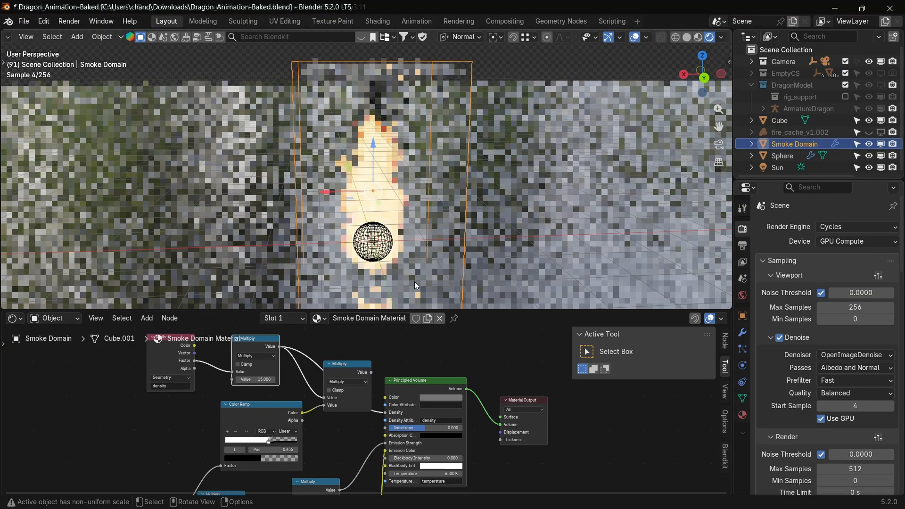
# Set the value of the density attribute's Multiply node to 25
pyautogui.click(252, 378)
pyautogui.write('25')
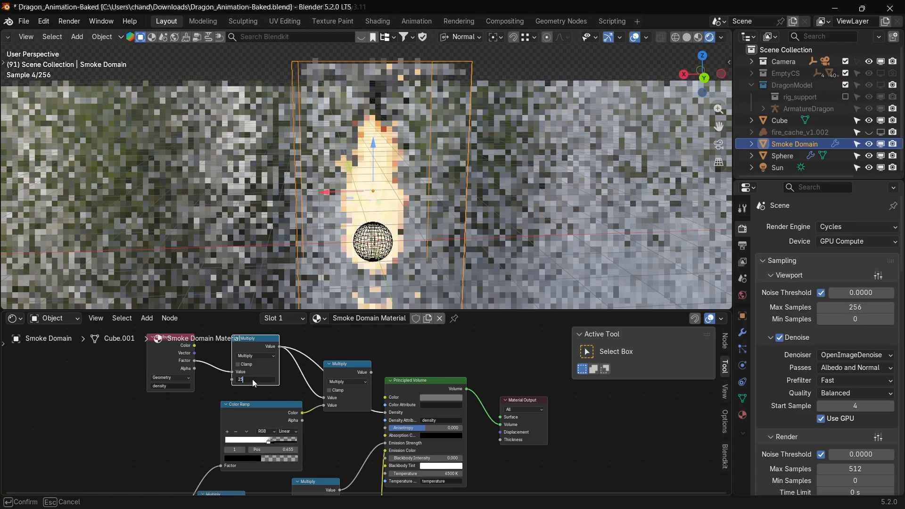
pyautogui.press('Return')
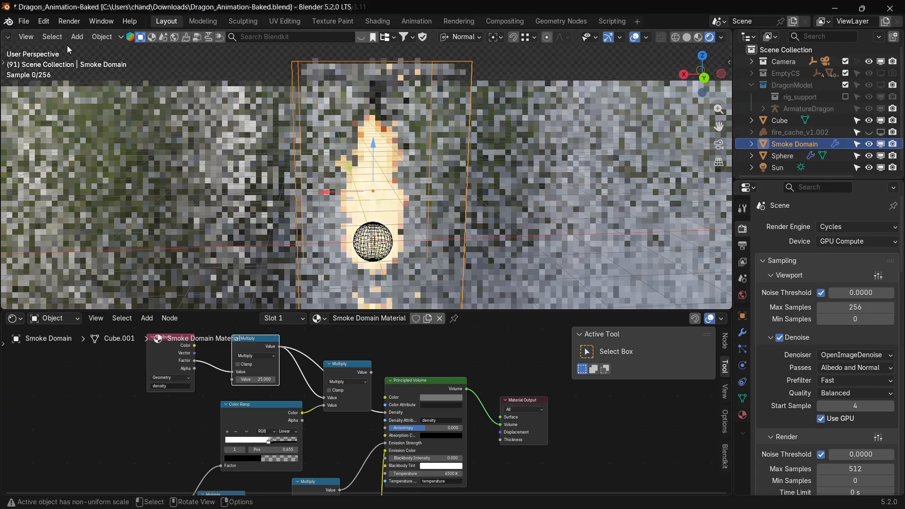
# Check the ground cube's transform values and dimensions
pyautogui.click(95, 228)
pyautogui.press('n')
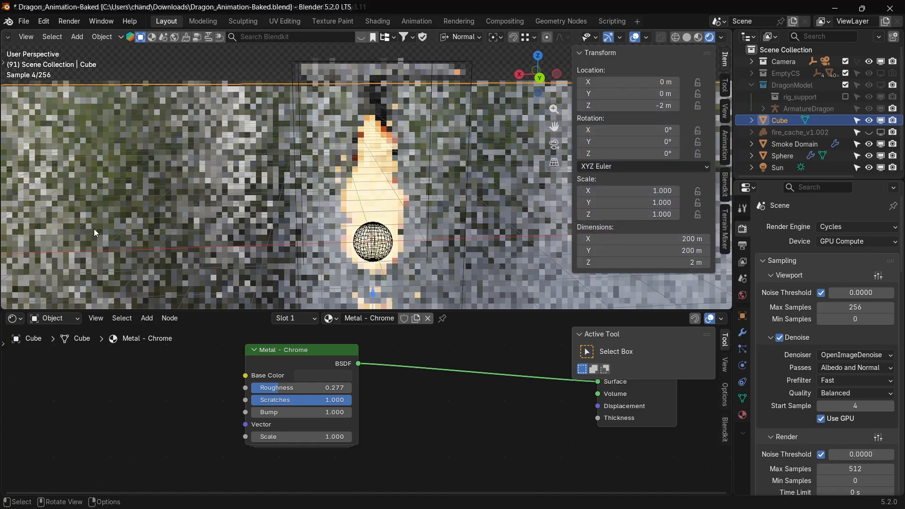
pyautogui.press('n')
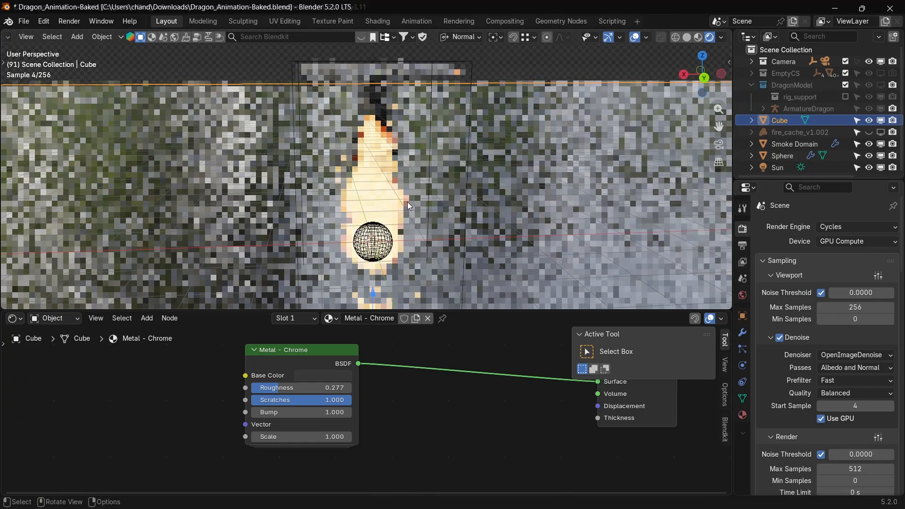
# Select the Smoke Domain and connect the Multiply node fed by the Color Ramp to the Principled Volume's Density
pyautogui.click(465, 227)
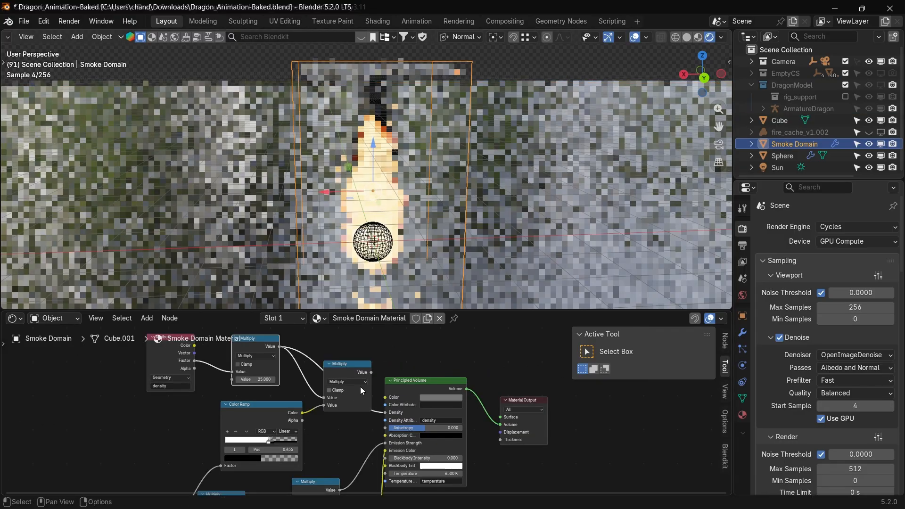
pyautogui.moveTo(373, 373); pyautogui.dragTo(385, 413)
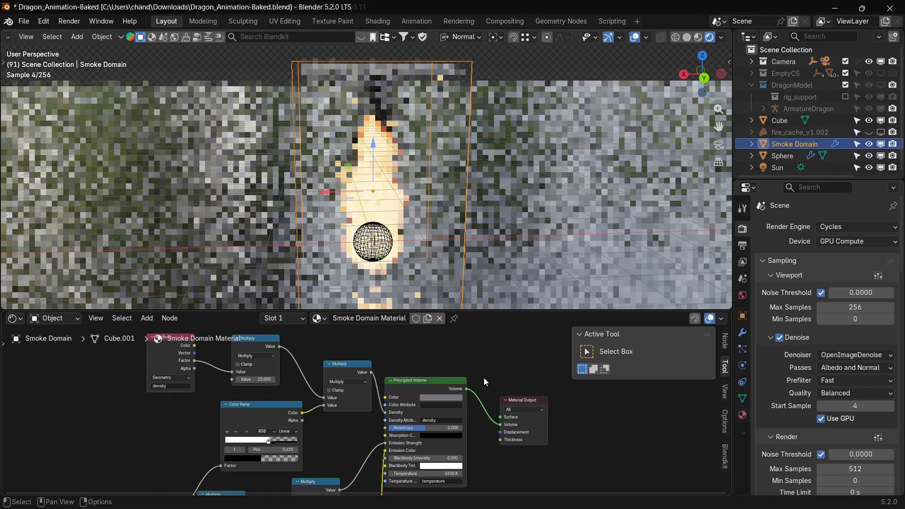
# Set the value of the flame attribute's Multiply node that feeds the orange Color Ramp to 5
pyautogui.moveTo(485, 378); pyautogui.dragTo(534, 451, button='middle')
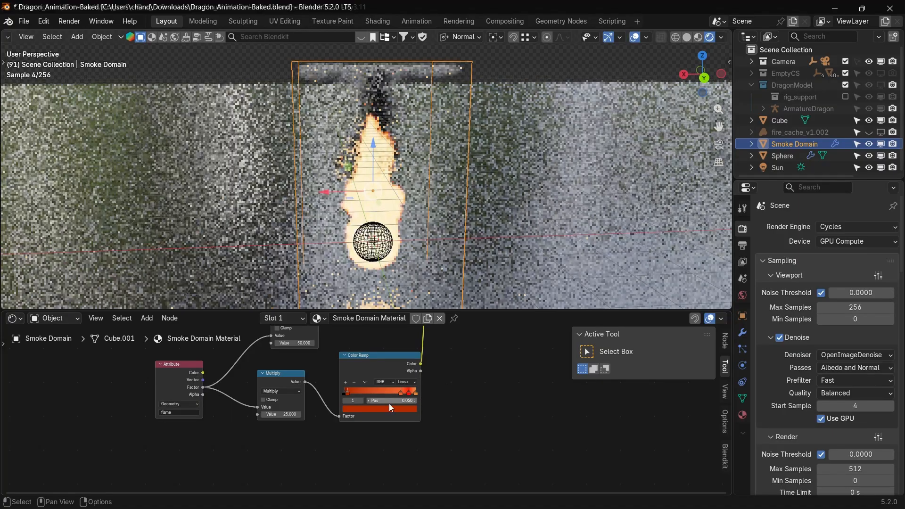
pyautogui.click(283, 414)
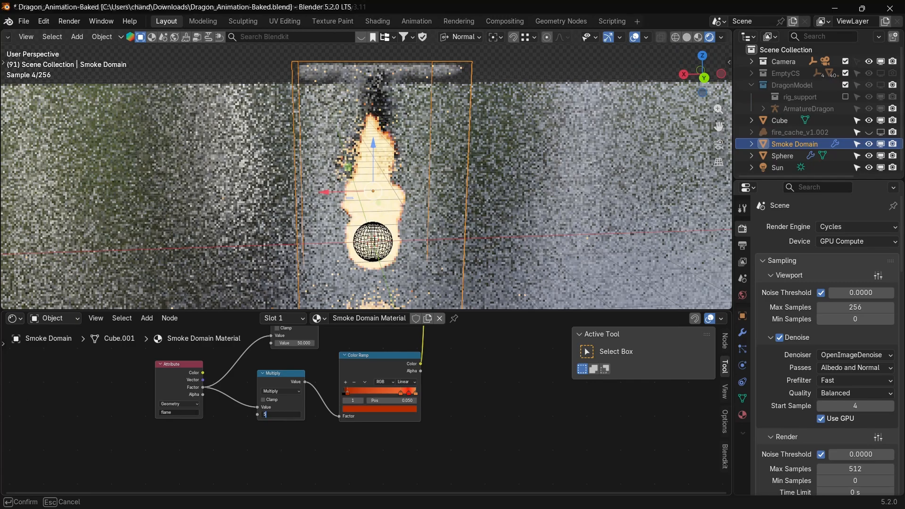
pyautogui.press('Return')
pyautogui.scroll(2, 236, 437)
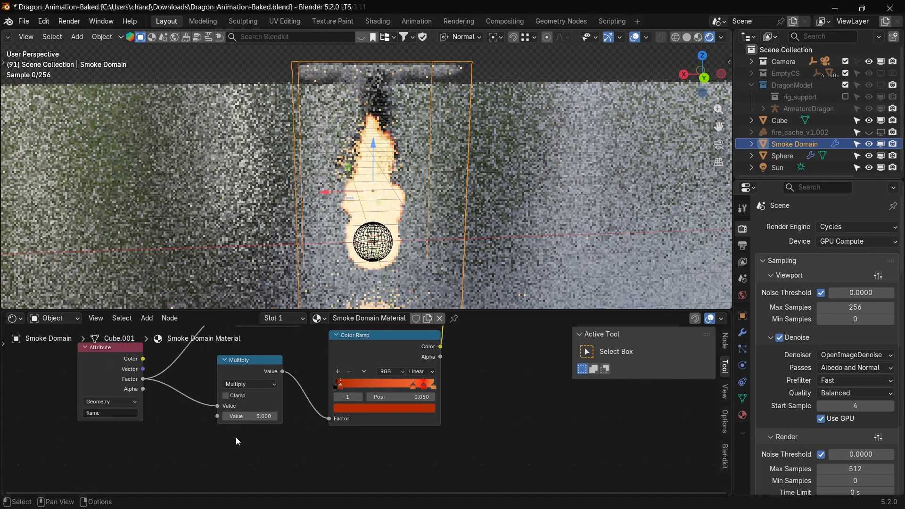
pyautogui.moveTo(253, 445); pyautogui.dragTo(289, 473, button='middle')
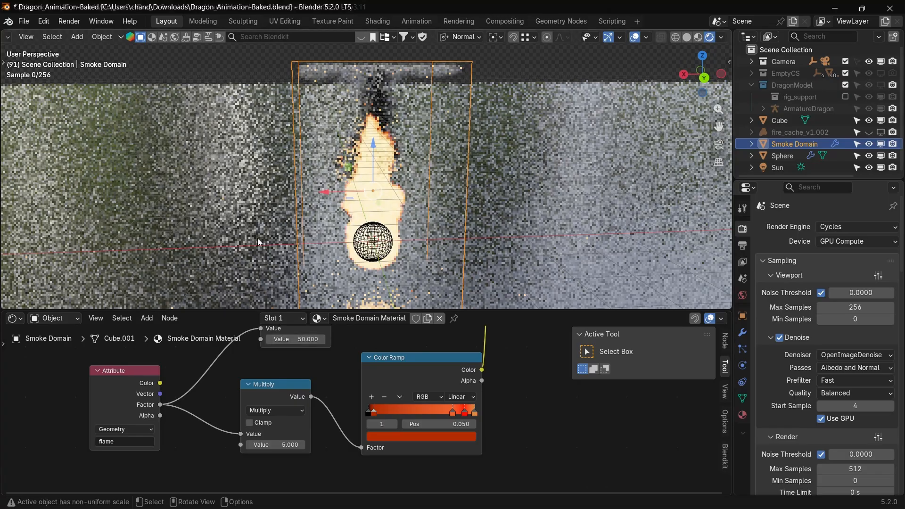
pyautogui.press('n')
pyautogui.press('n')
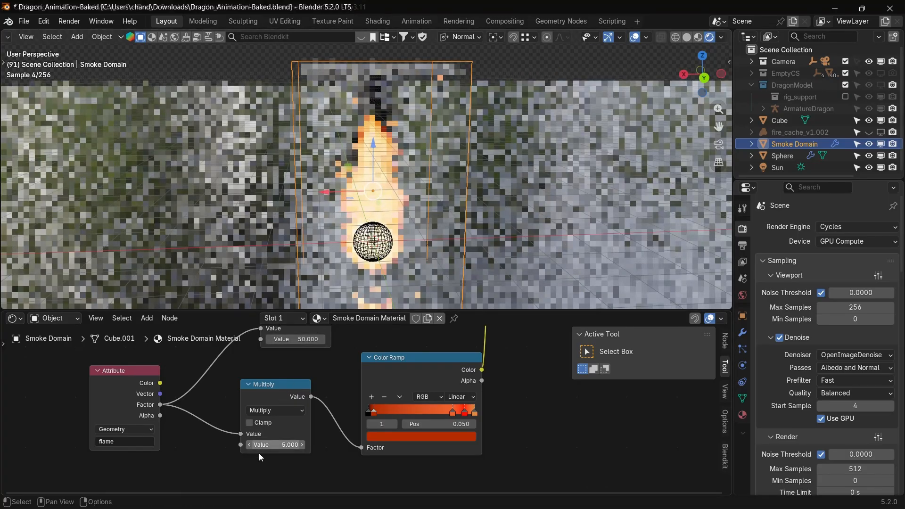
# Set the flame Color Ramp's Multiply value to 2.5
pyautogui.click(281, 443)
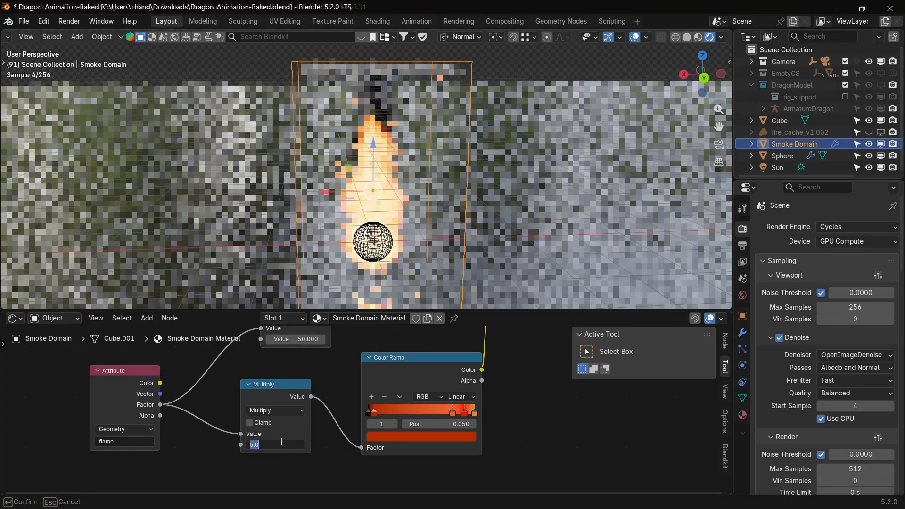
pyautogui.write('2.5')
pyautogui.press('Return')
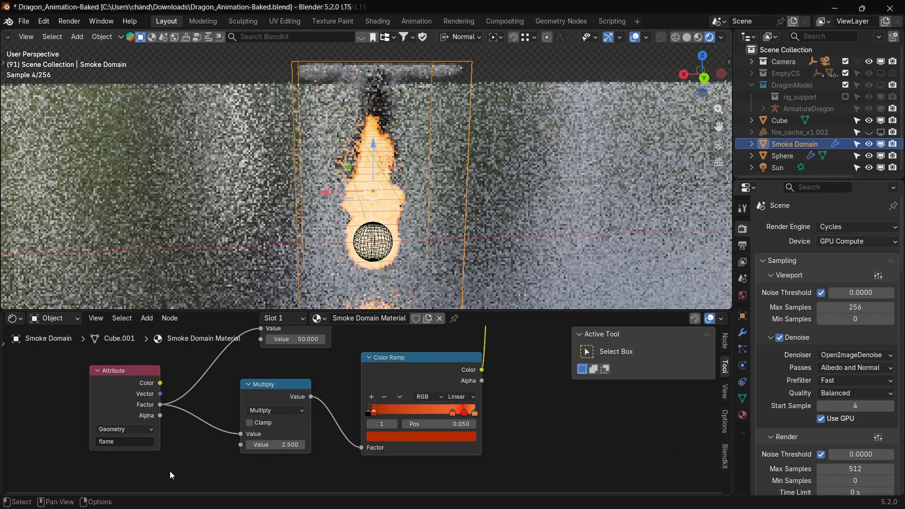
# Check the light orange and darker orange stops of the flame Color Ramp and set its Multiply value to 1
pyautogui.click(475, 412)
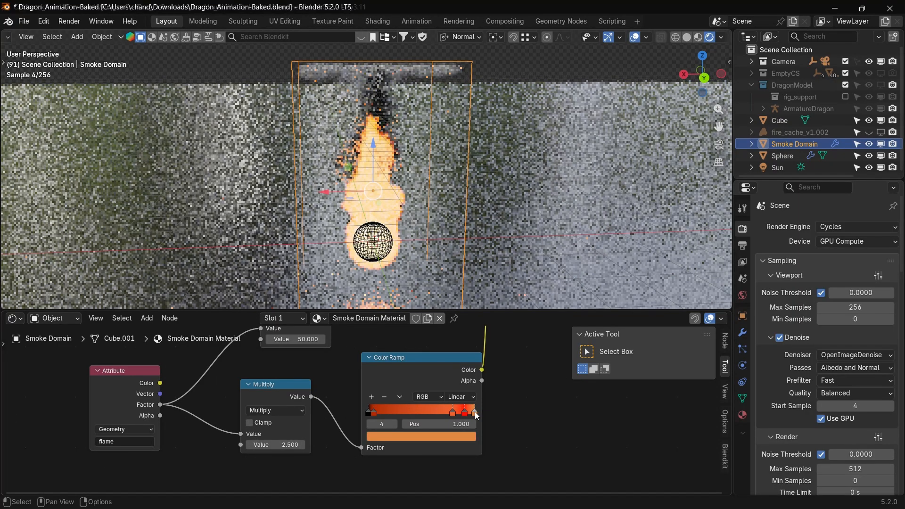
pyautogui.click(451, 413)
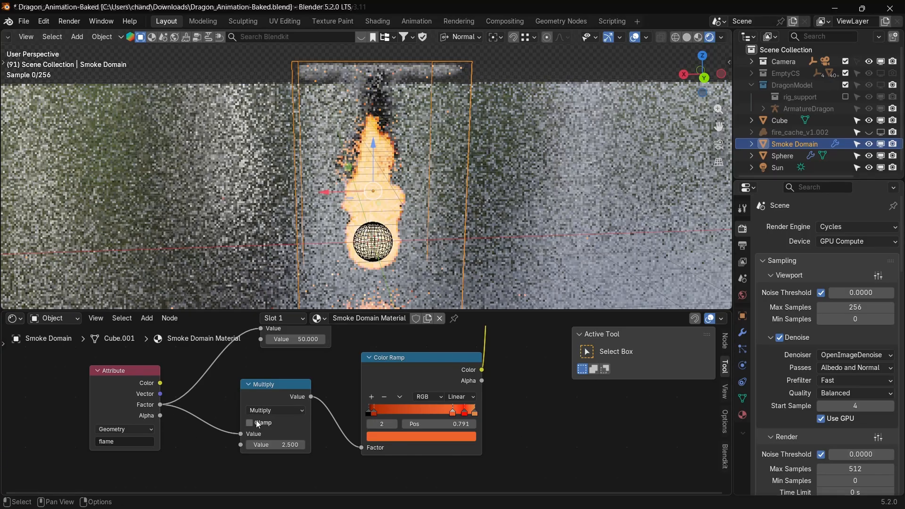
pyautogui.click(261, 445)
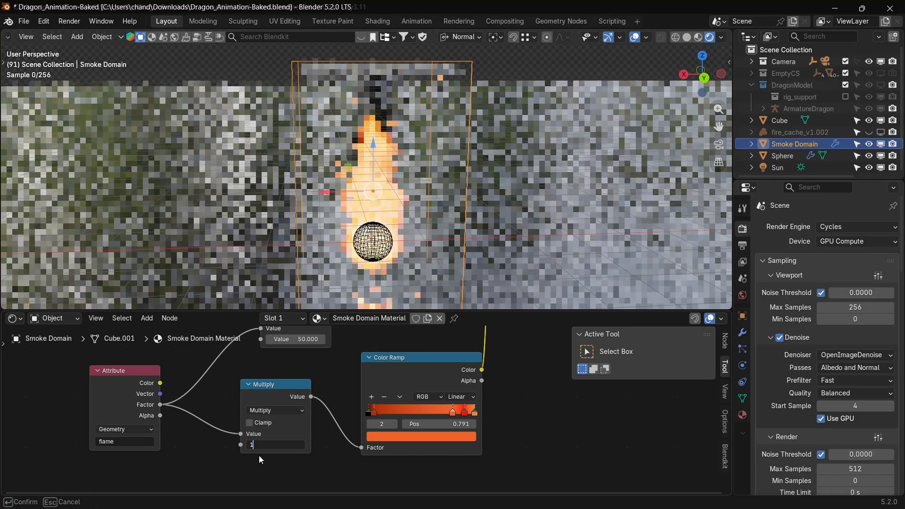
pyautogui.press('Return')
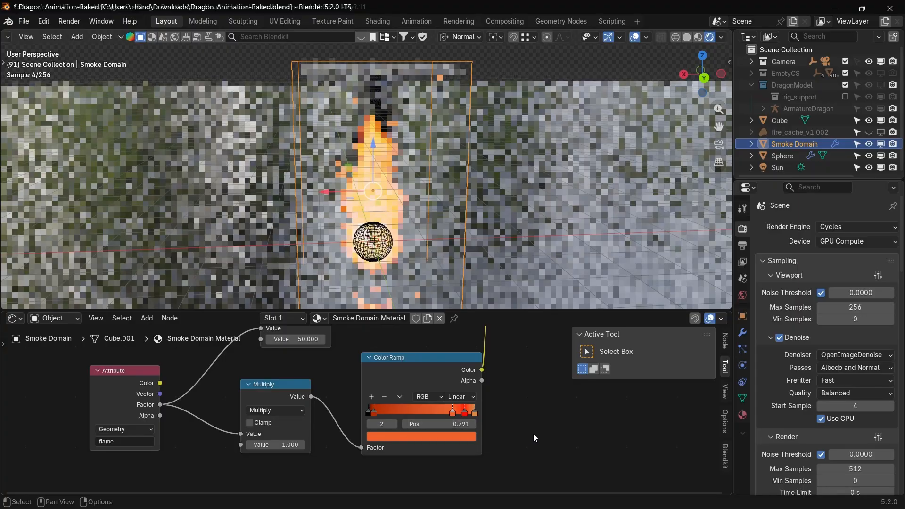
# Select the temperature Attribute node and trace its link to the Color Ramp that controls the smoke density
pyautogui.moveTo(527, 369); pyautogui.dragTo(519, 482, button='middle')
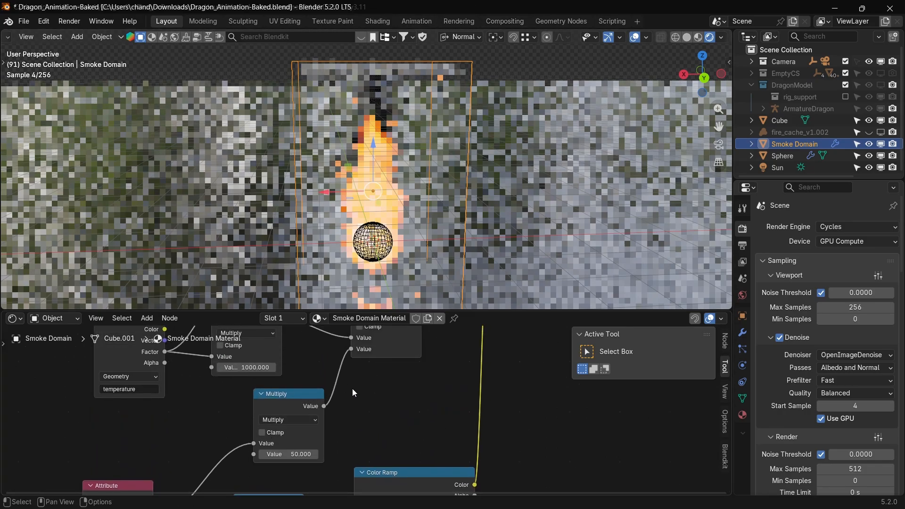
pyautogui.moveTo(354, 393); pyautogui.dragTo(348, 448, button='middle')
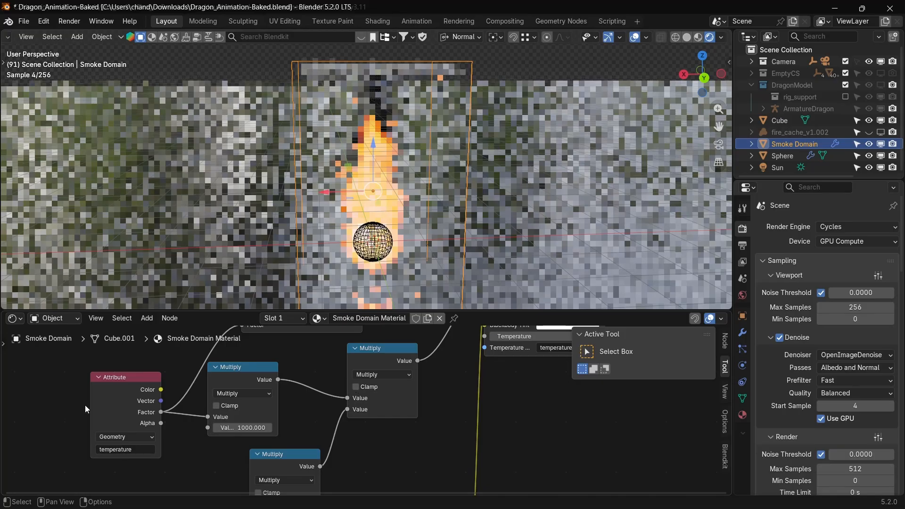
pyautogui.click(121, 396)
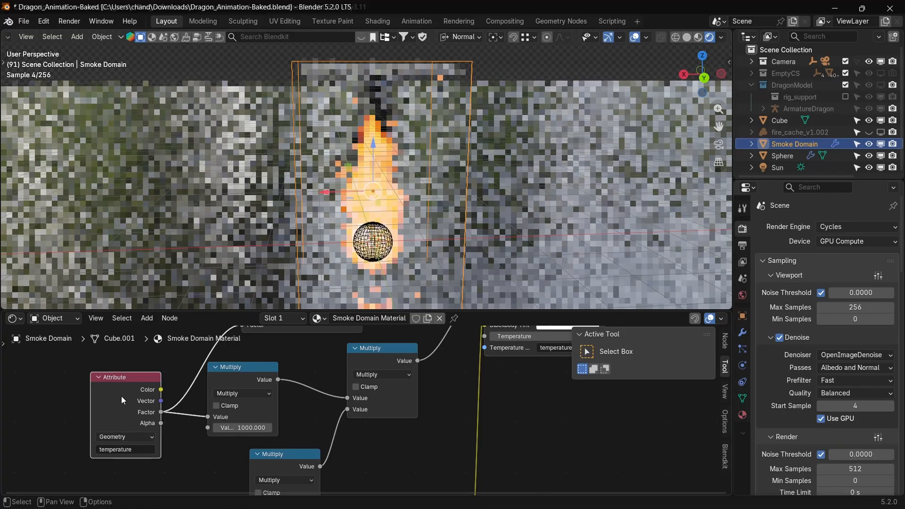
pyautogui.moveTo(359, 427); pyautogui.dragTo(436, 385, button='middle')
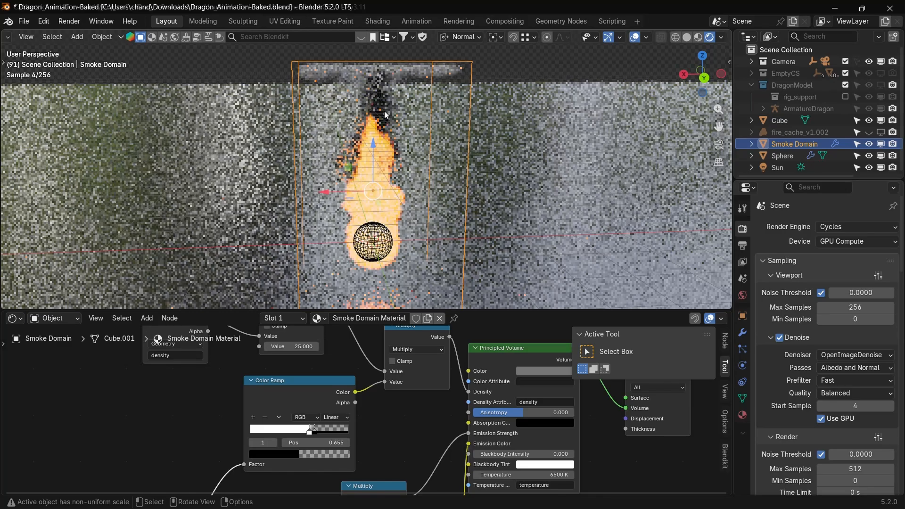
pyautogui.scroll(1, 483, 339)
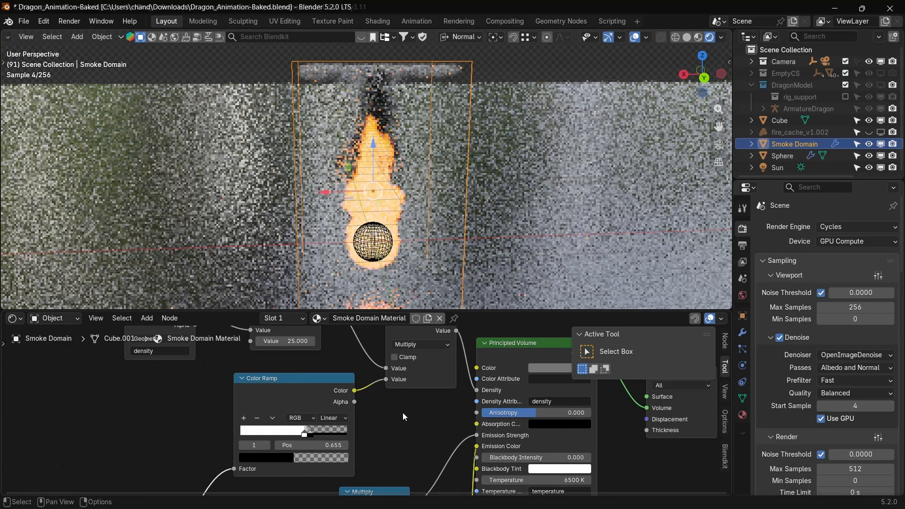
# Check the Principled Volume's Blackbody Tint color and review the whole Smoke Domain Material node tree
pyautogui.moveTo(391, 417); pyautogui.dragTo(309, 364, button='middle')
pyautogui.scroll(-3, 309, 363)
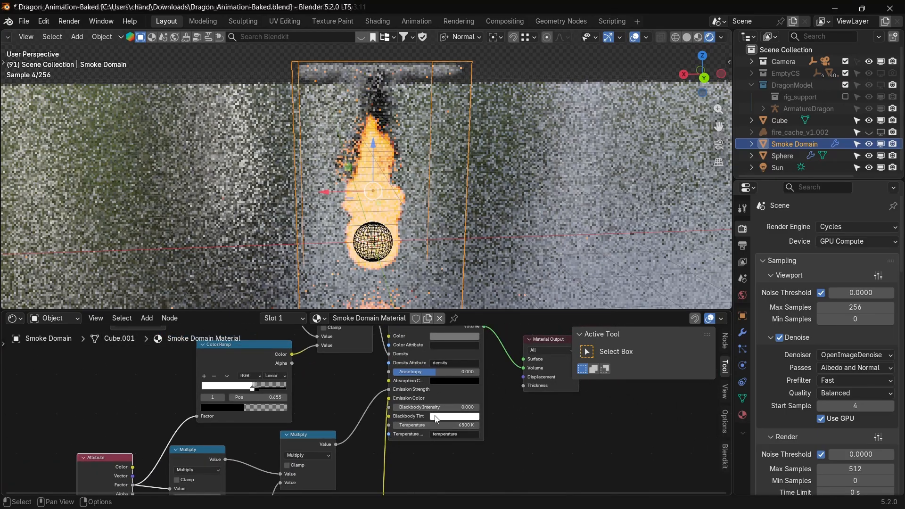
pyautogui.click(437, 418)
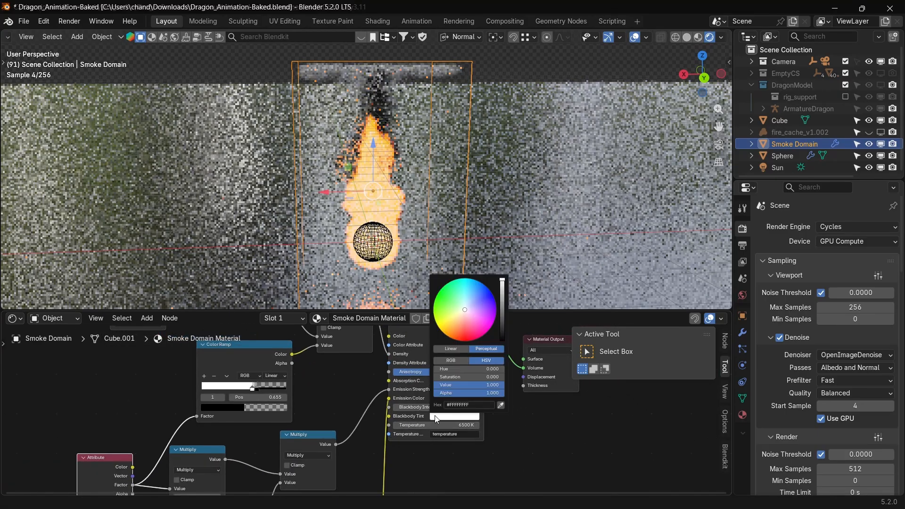
pyautogui.click(469, 452)
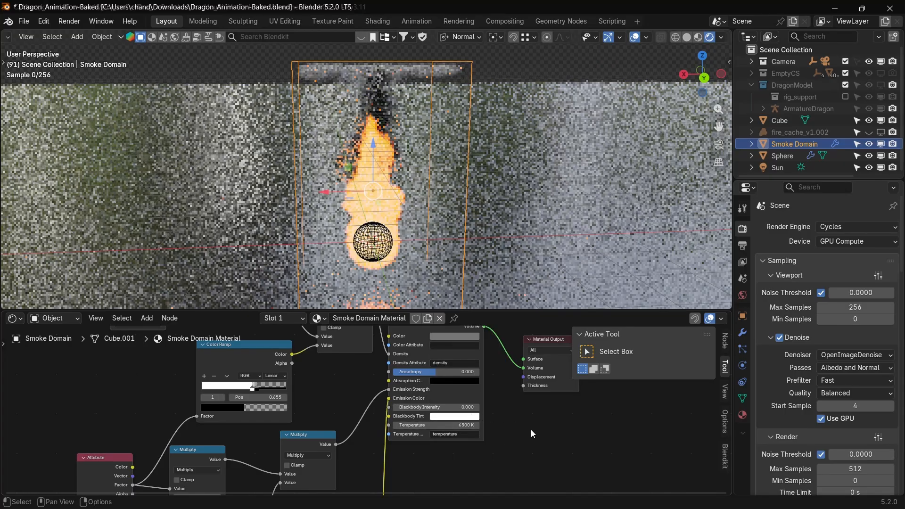
pyautogui.moveTo(524, 429); pyautogui.dragTo(572, 499, button='middle')
pyautogui.scroll(2, 368, 405)
pyautogui.scroll(-6, 152, 424)
pyautogui.moveTo(167, 433); pyautogui.dragTo(204, 363, button='middle')
pyautogui.moveTo(224, 308); pyautogui.dragTo(226, 217)
pyautogui.scroll(-6, 211, 362)
pyautogui.moveTo(230, 346); pyautogui.dragTo(187, 380, button='middle')
pyautogui.scroll(5, 186, 380)
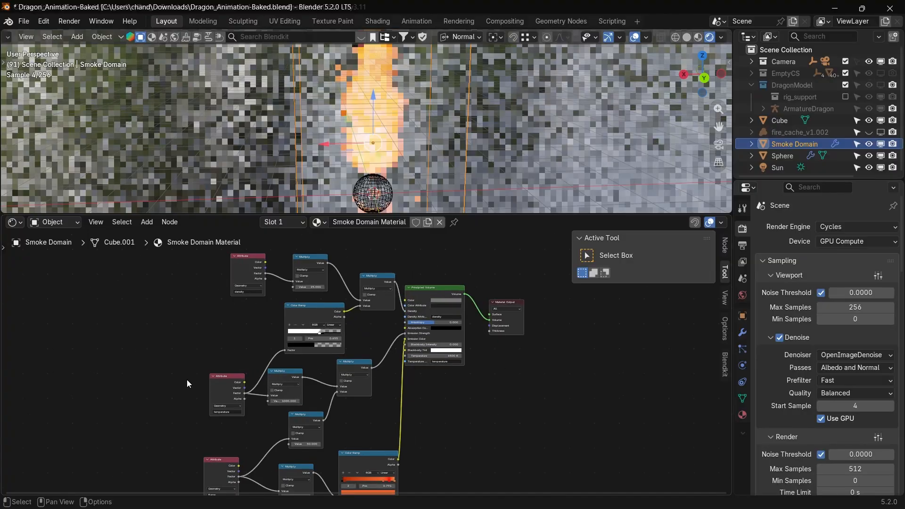
# Collapse the Performance and Film render settings and enlarge the 3D viewport above the node editor
pyautogui.scroll(-15, 796, 264)
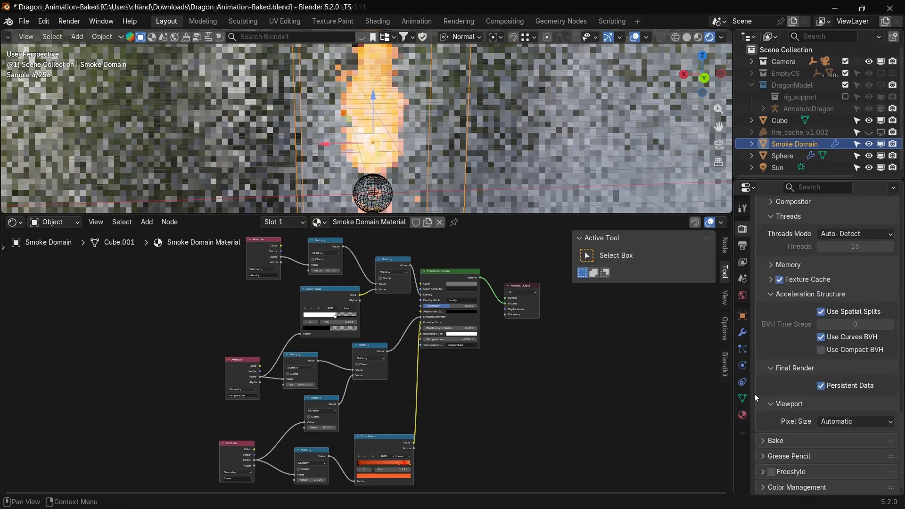
pyautogui.scroll(4, 787, 265)
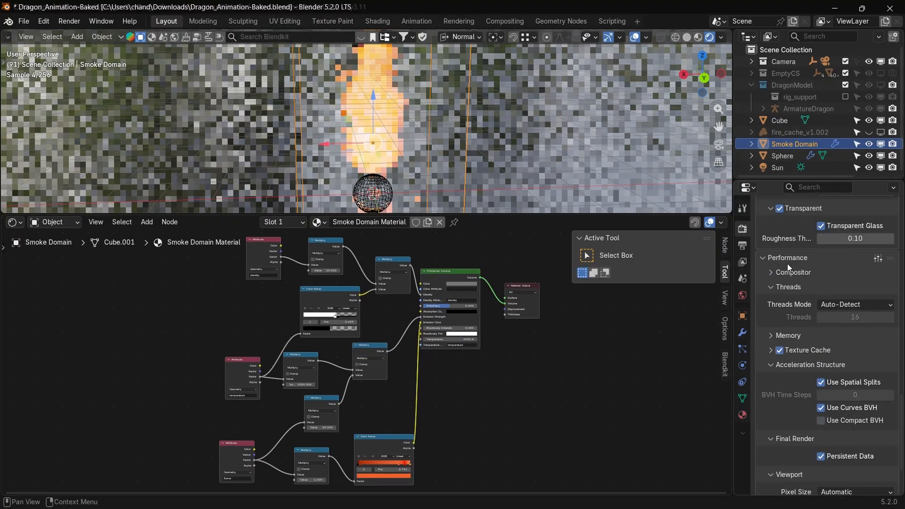
pyautogui.click(775, 359)
pyautogui.scroll(6, 775, 352)
pyautogui.click(776, 353)
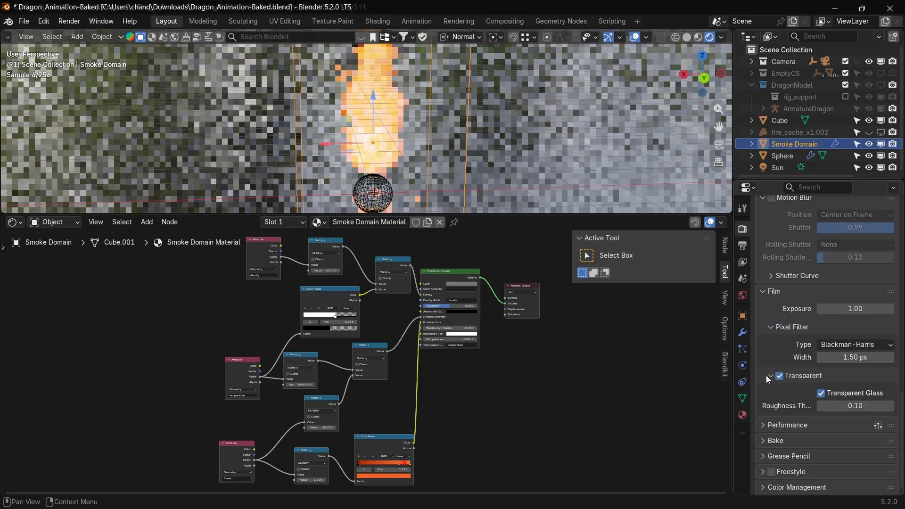
pyautogui.click(786, 295)
pyautogui.moveTo(541, 215); pyautogui.dragTo(540, 317)
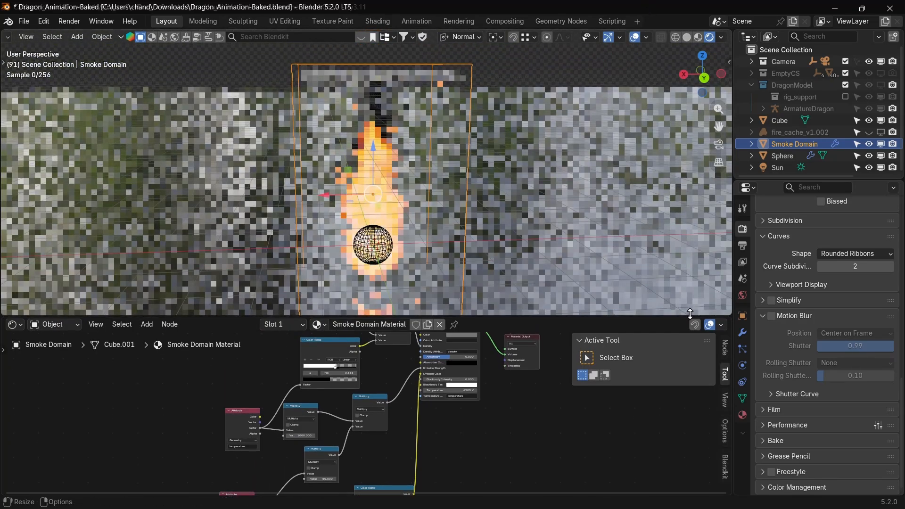
# Enable Motion Blur for the render and reset its Shutter, Rolling Shutter and Position to their default values
pyautogui.click(771, 316)
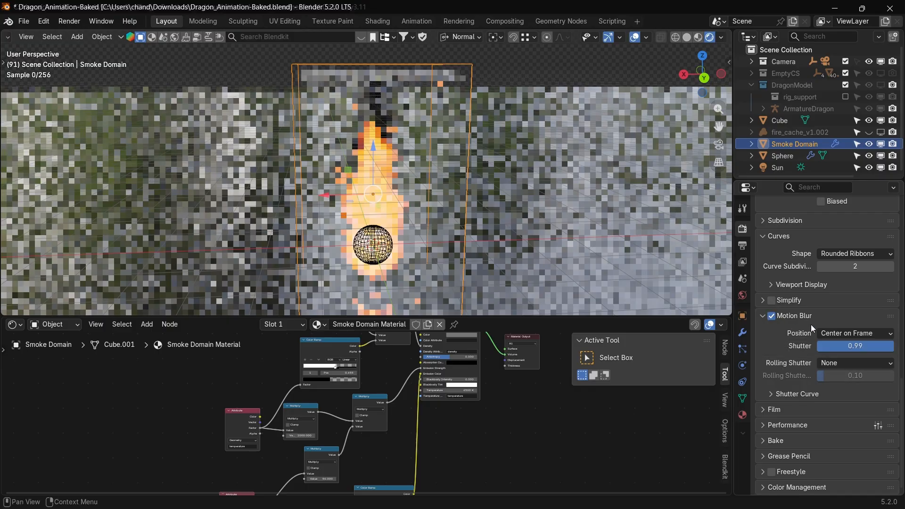
pyautogui.rightClick(829, 345)
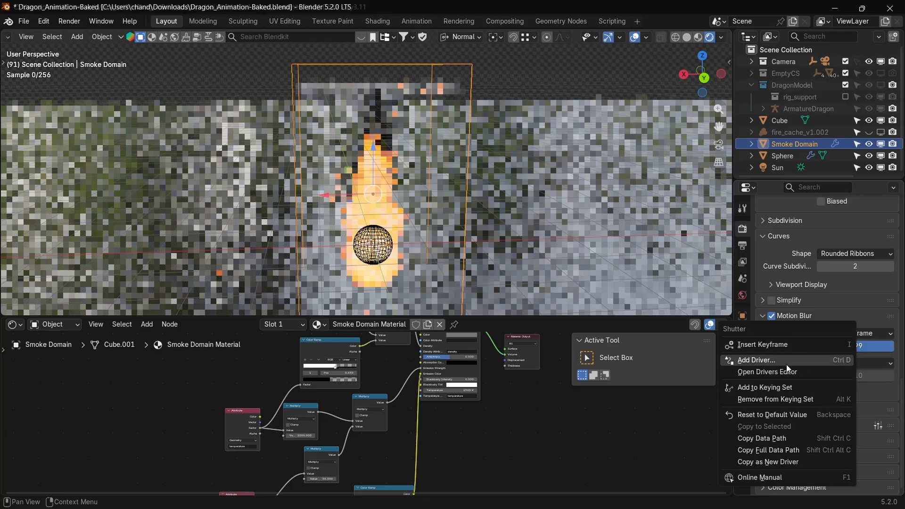
pyautogui.click(812, 415)
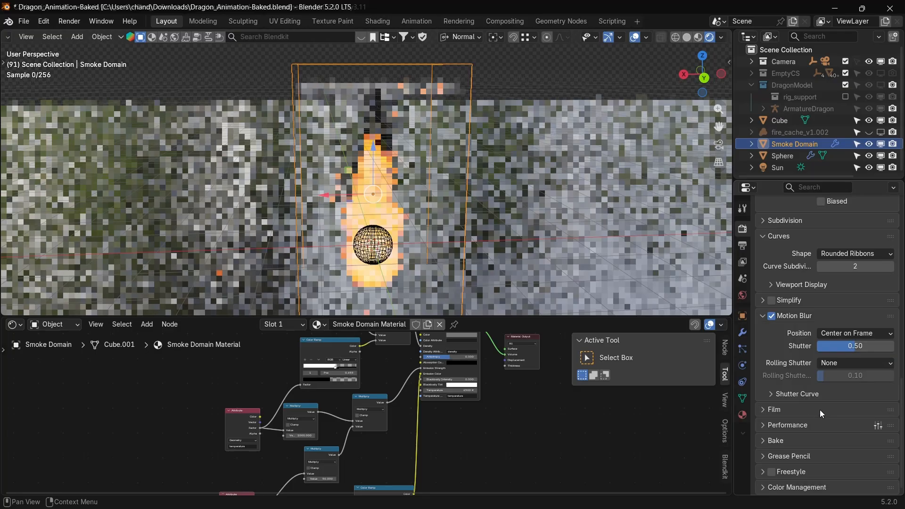
pyautogui.rightClick(863, 359)
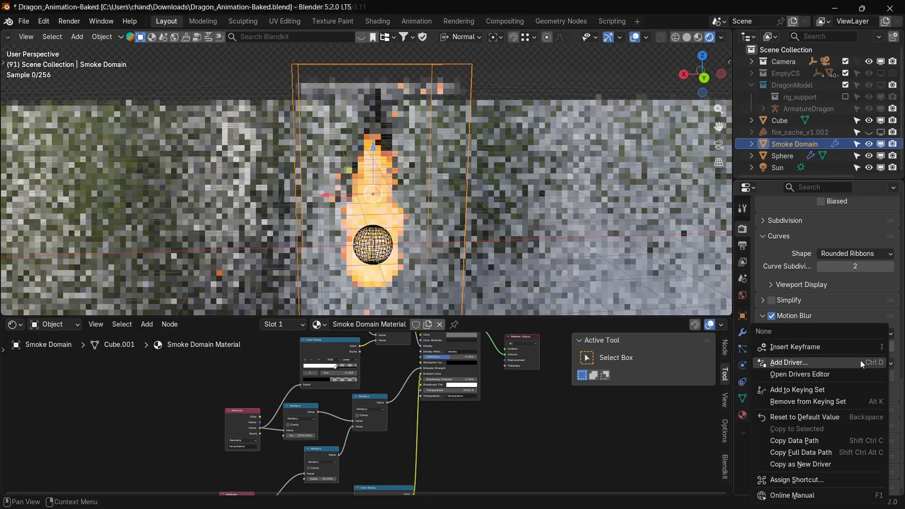
pyautogui.click(827, 415)
pyautogui.rightClick(867, 333)
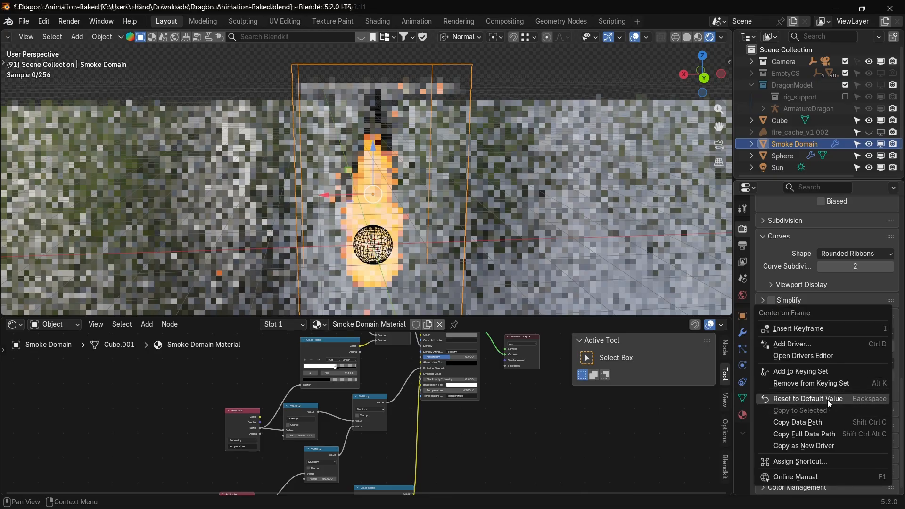
pyautogui.click(827, 399)
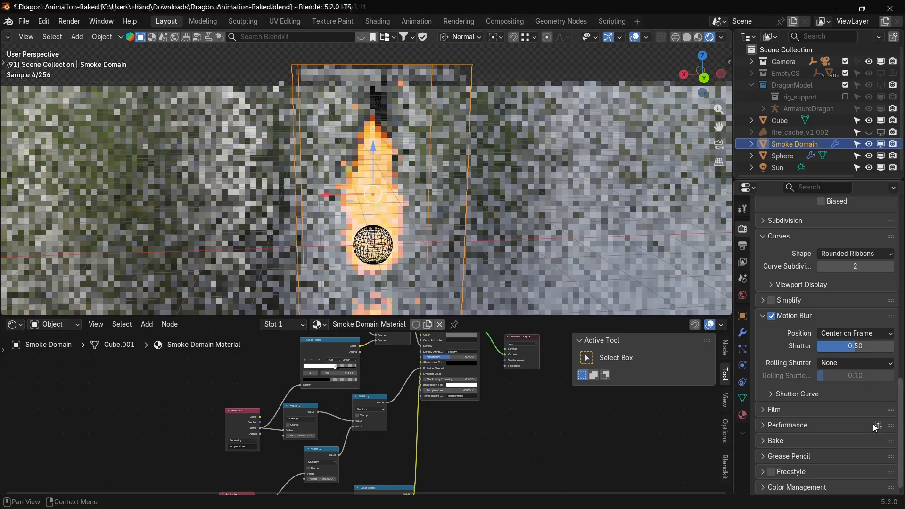
# Review the render settings for sampling, Denoise, Lights and Volumes
pyautogui.scroll(20, 844, 381)
pyautogui.scroll(-20, 840, 359)
pyautogui.scroll(8, 822, 367)
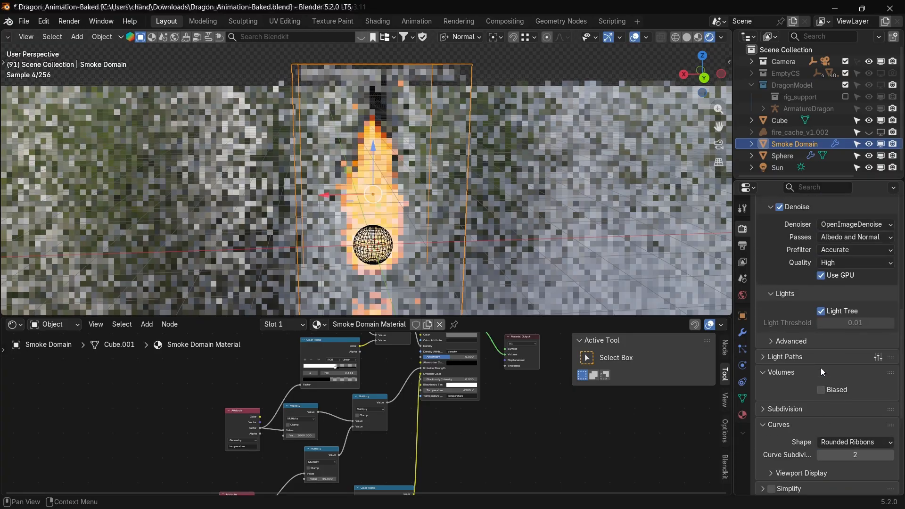
pyautogui.scroll(1, 822, 373)
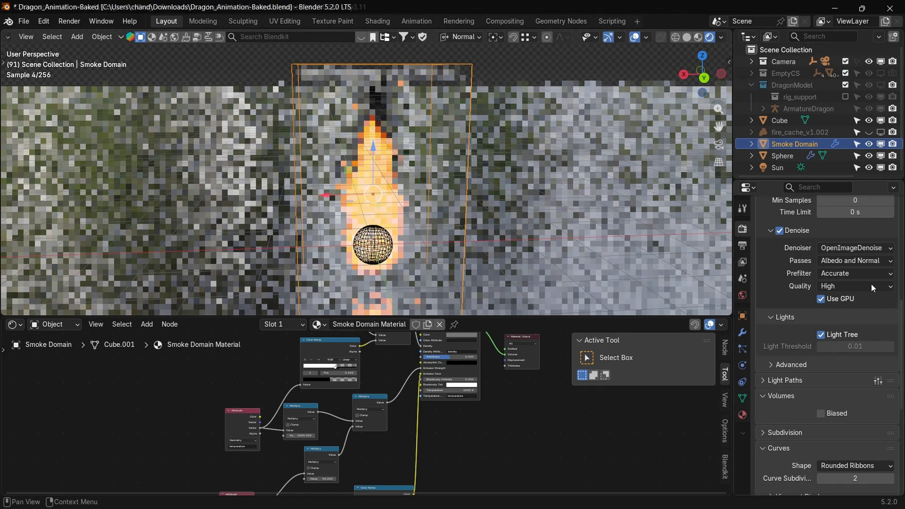